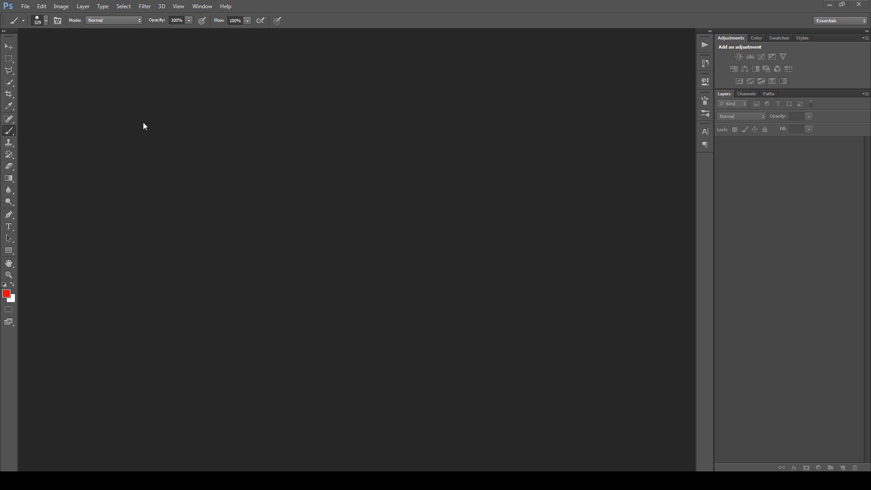
Load the action set WATERCOLOR SKETCH ART - Mint Actions.atn and expand it to list its actions
left_click(202, 7)
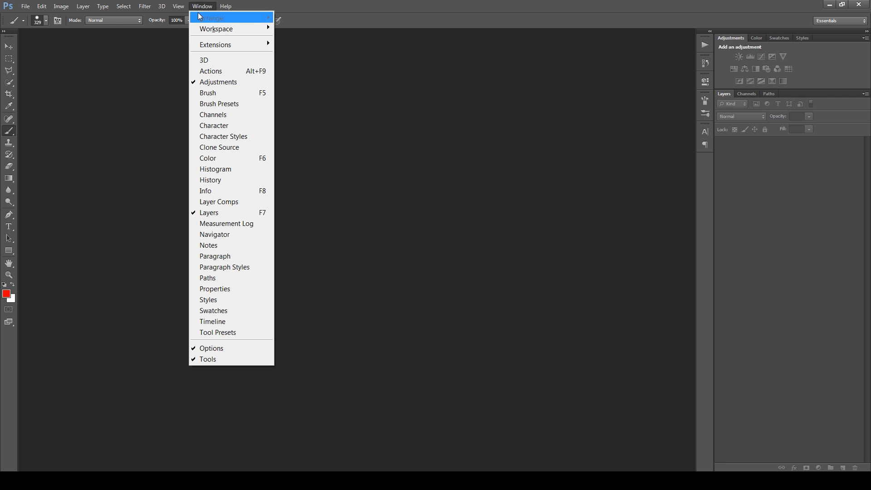
left_click(216, 71)
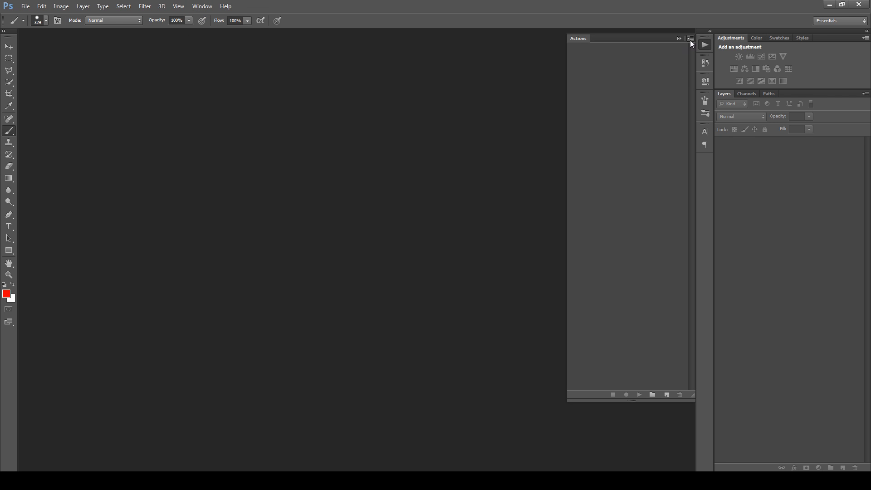
left_click(690, 40)
left_click(724, 238)
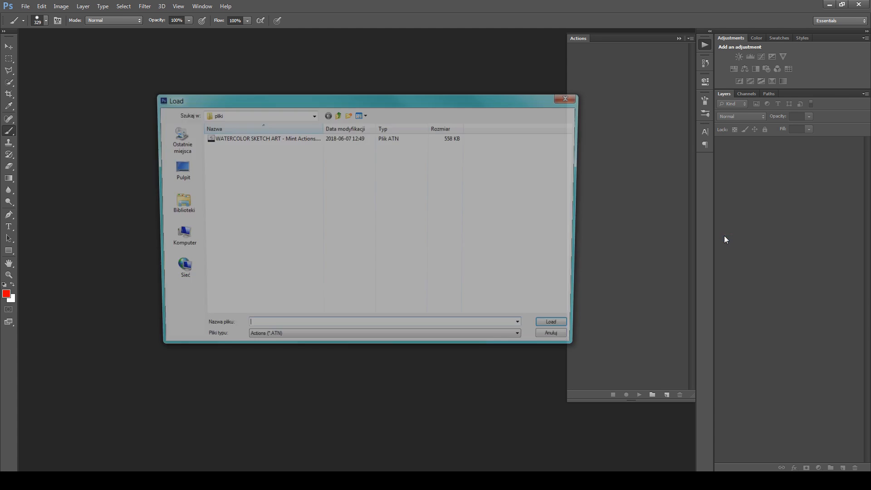
left_click(231, 138)
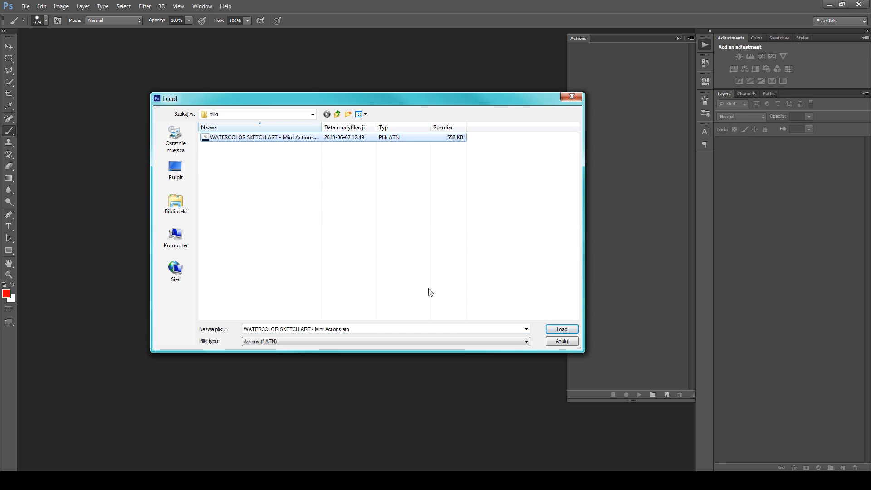
left_click(562, 329)
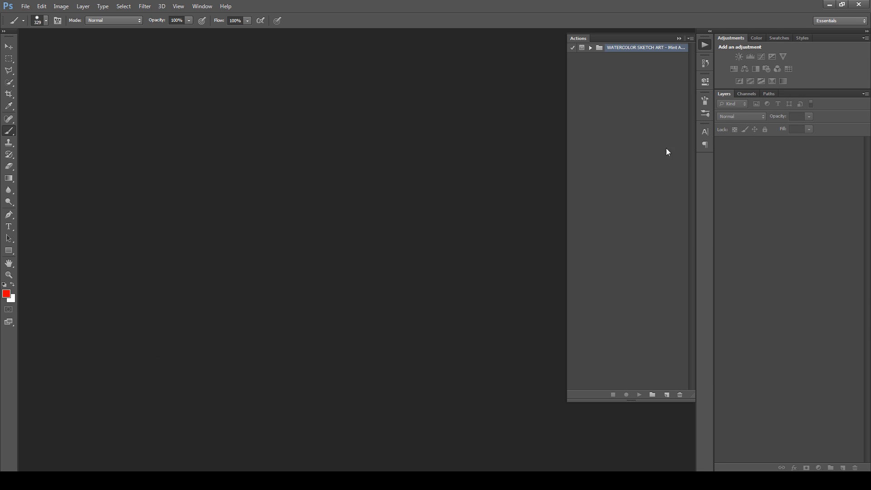
left_click(590, 48)
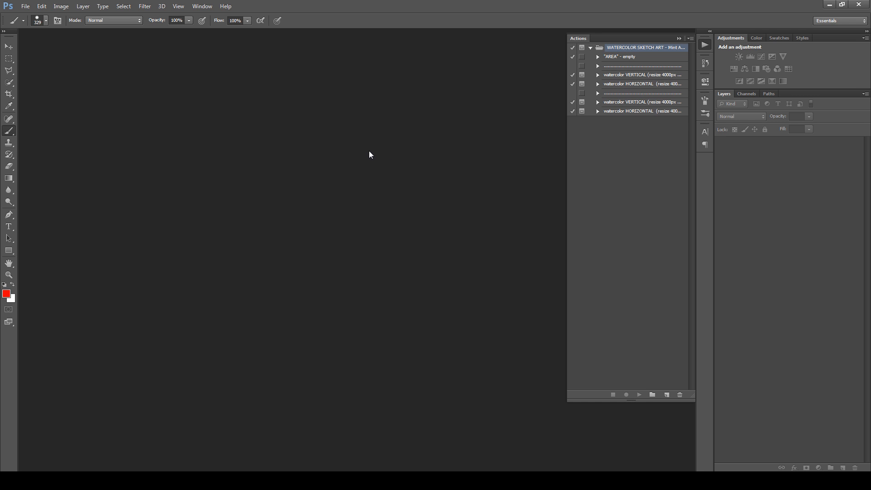
Load the brush presets from the file watercolor sketch art brushes.abr using the Preset Manager
left_click(41, 6)
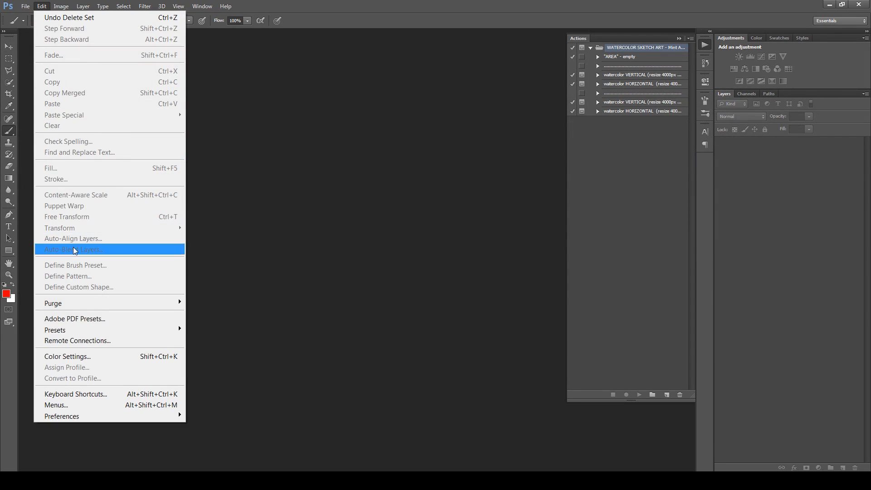
mouse_move(87, 334)
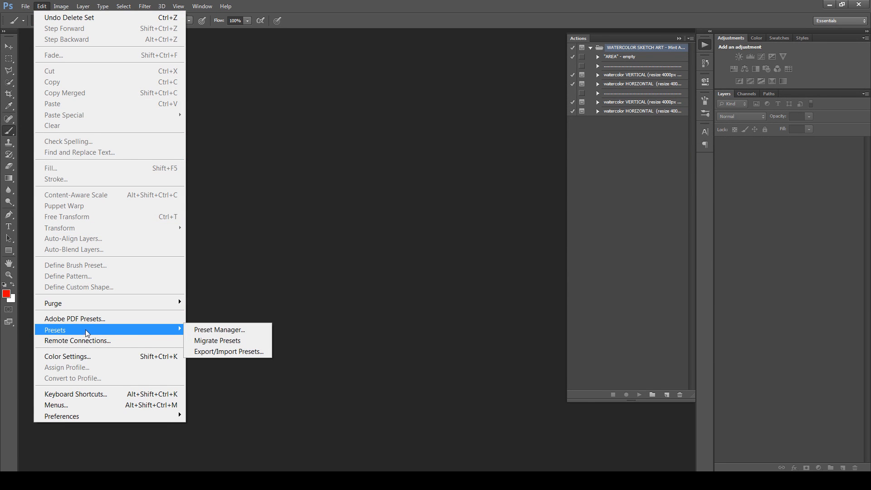
left_click(211, 330)
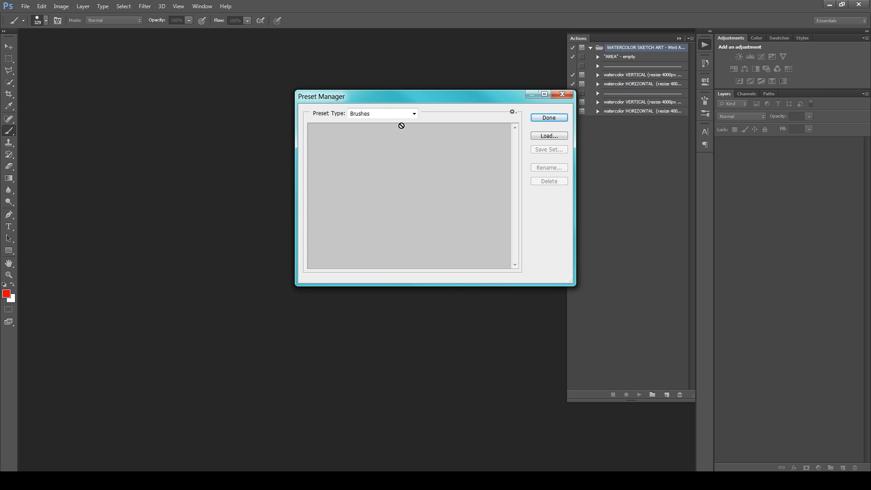
left_click(548, 135)
left_click(269, 138)
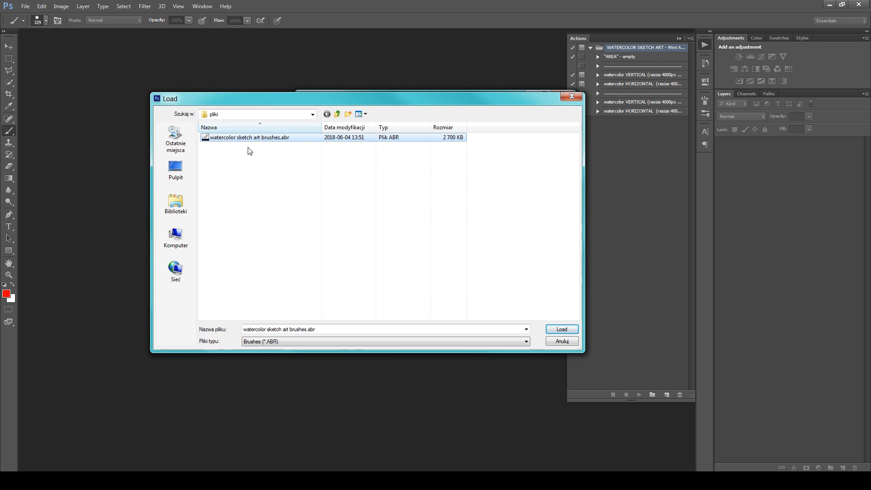
left_click(556, 330)
Load the pattern presets from watercolor sketch art patterns.pat and close the Preset Manager
left_click(390, 114)
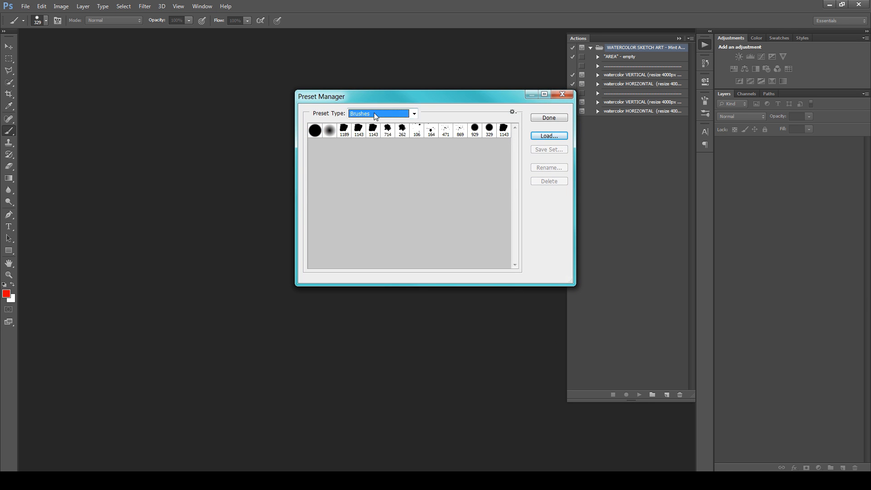
left_click(368, 155)
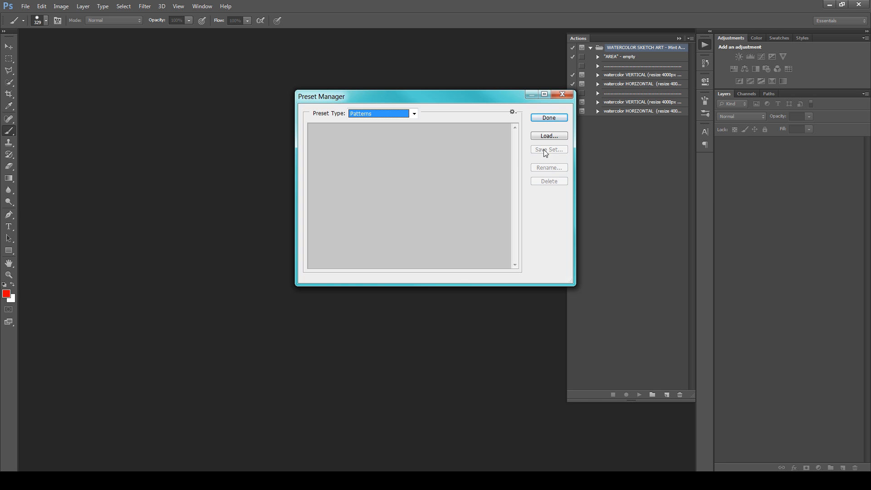
left_click(548, 136)
left_click(262, 139)
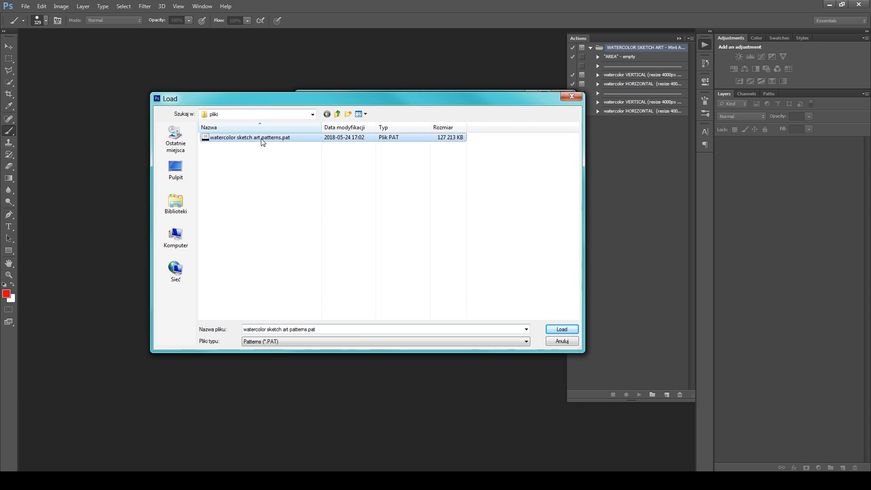
left_click(558, 329)
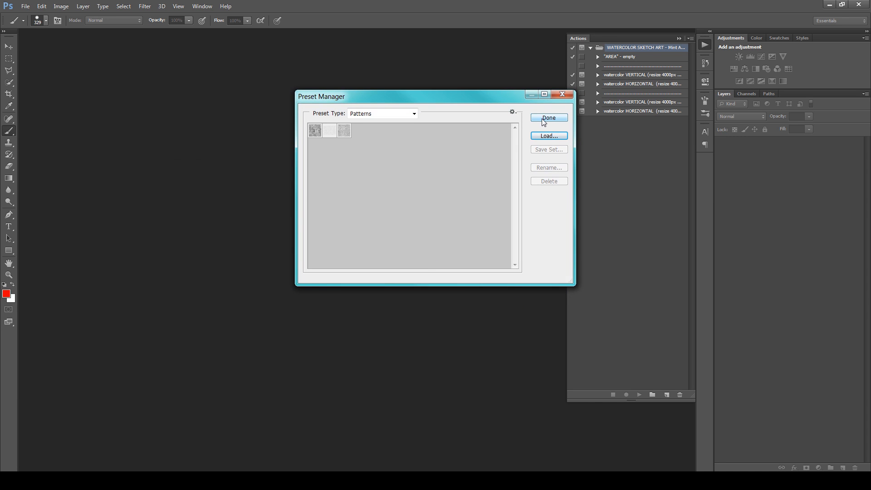
left_click(547, 118)
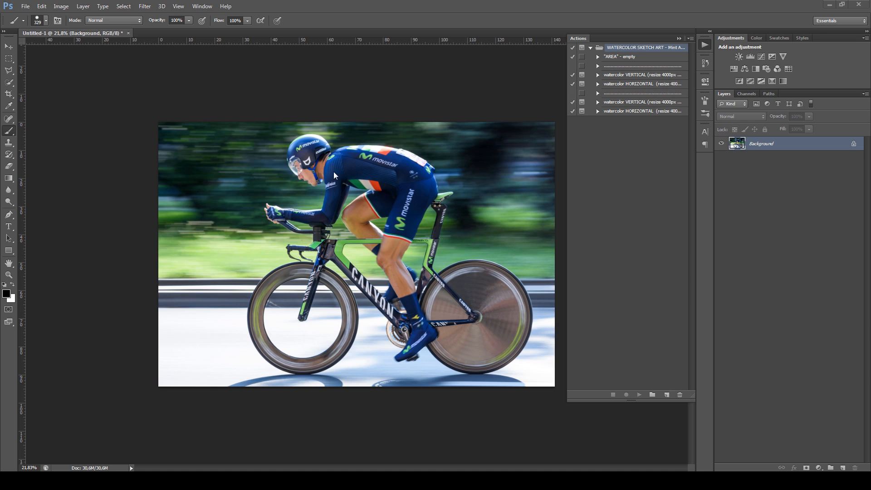
Convert the cyclist photo's Background into the regular layer Layer 0, and convert it back into a Background layer
double_click(779, 147)
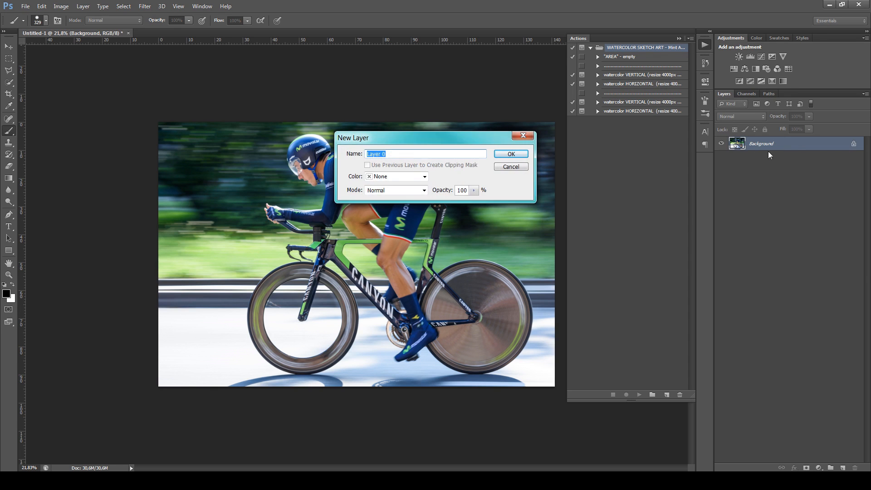
left_click(522, 158)
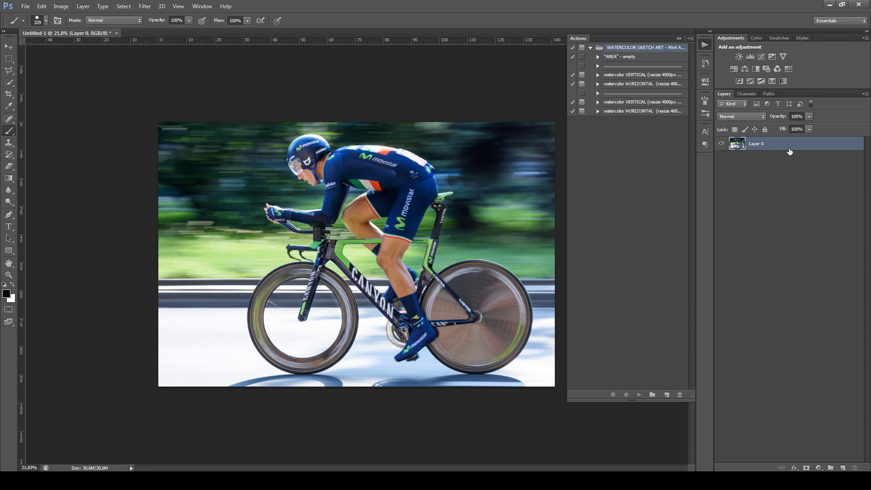
left_click(83, 6)
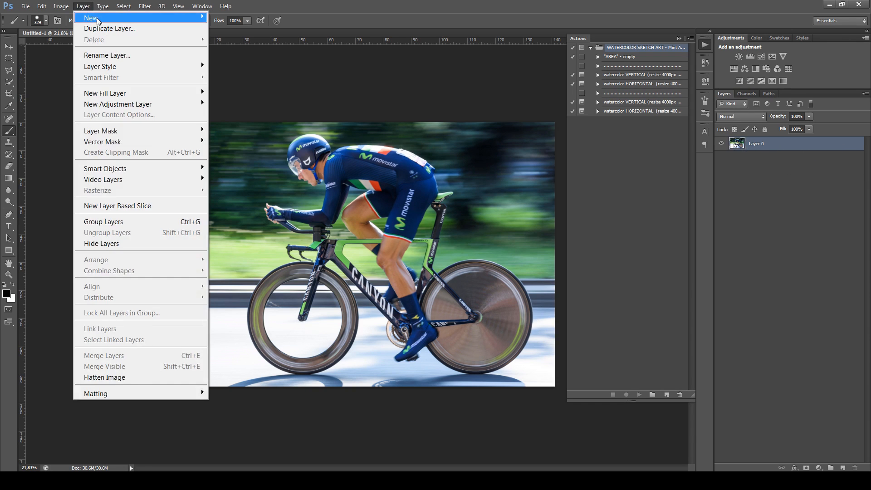
mouse_move(136, 17)
left_click(255, 28)
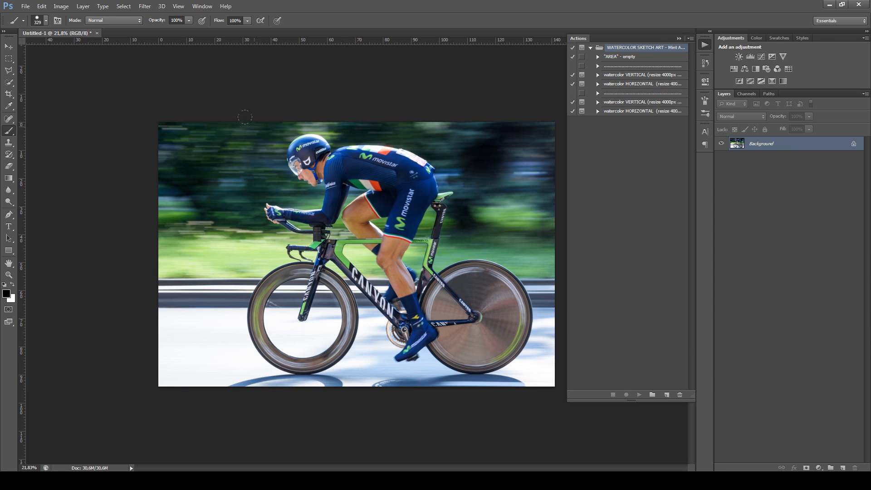
Check the UI language in the Interface preferences
left_click(42, 6)
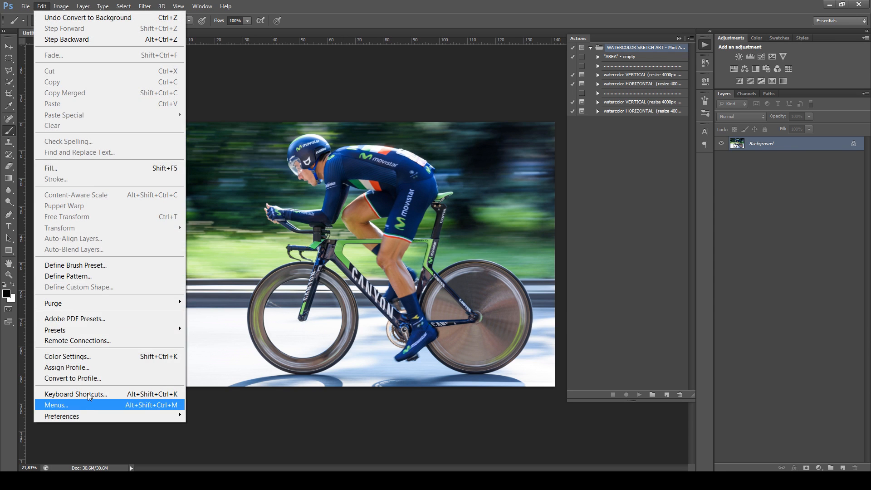
mouse_move(96, 416)
left_click(223, 303)
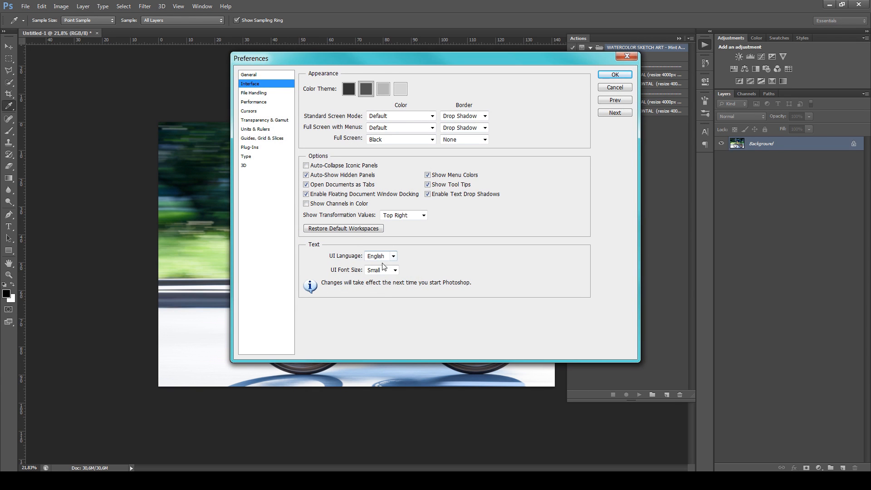
left_click(615, 74)
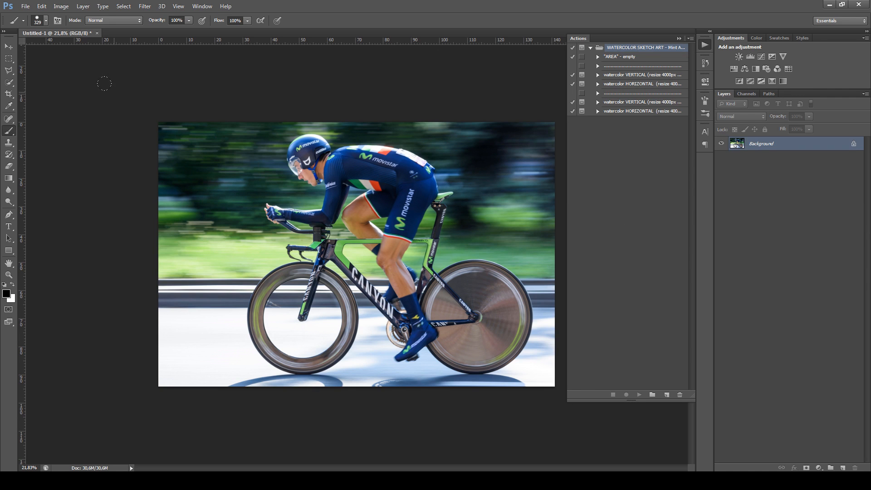
Check the image's color mode and bit depth
left_click(63, 6)
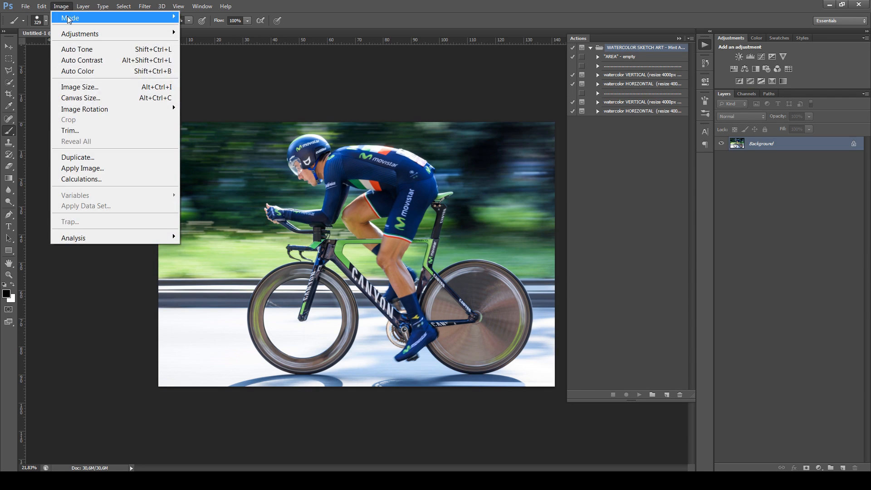
mouse_move(69, 20)
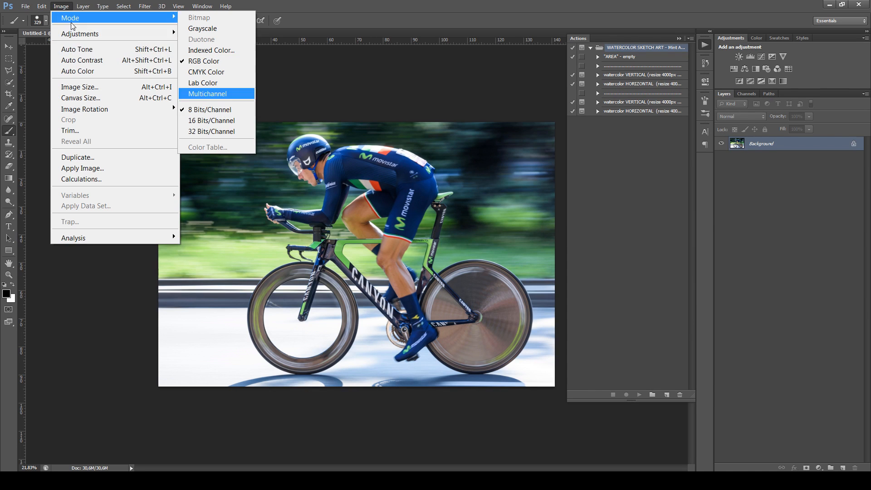
left_click(62, 7)
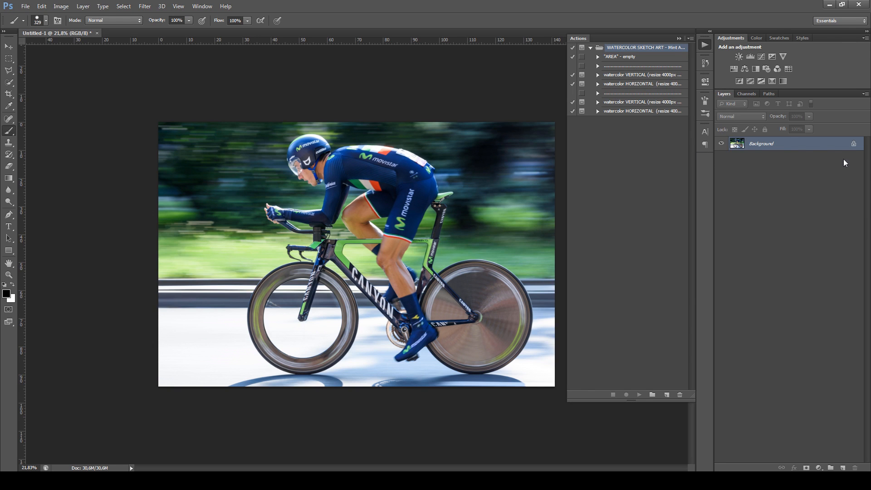
Review the Layers Panel Options, including the default masks on fill layers and the "copy" naming option
left_click(865, 94)
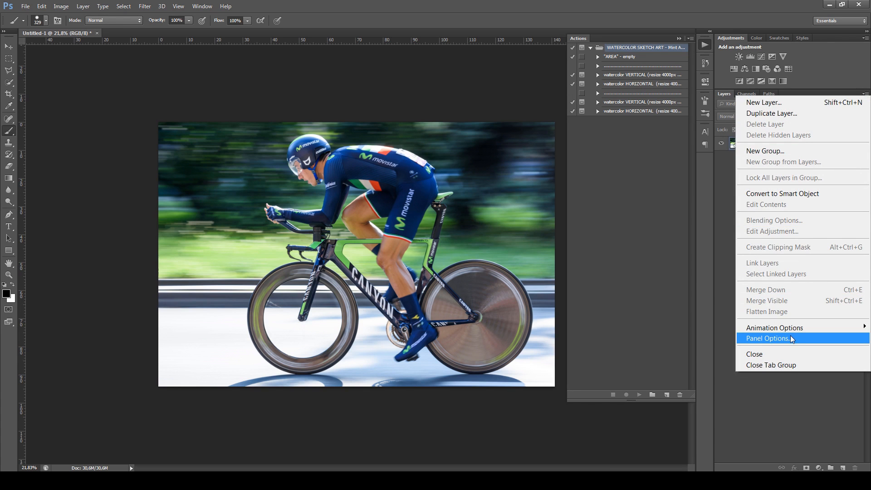
left_click(789, 336)
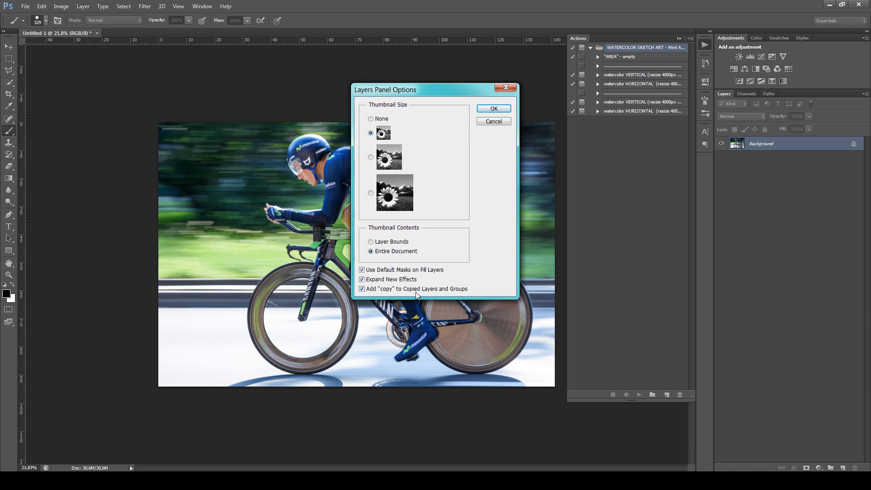
left_click(496, 109)
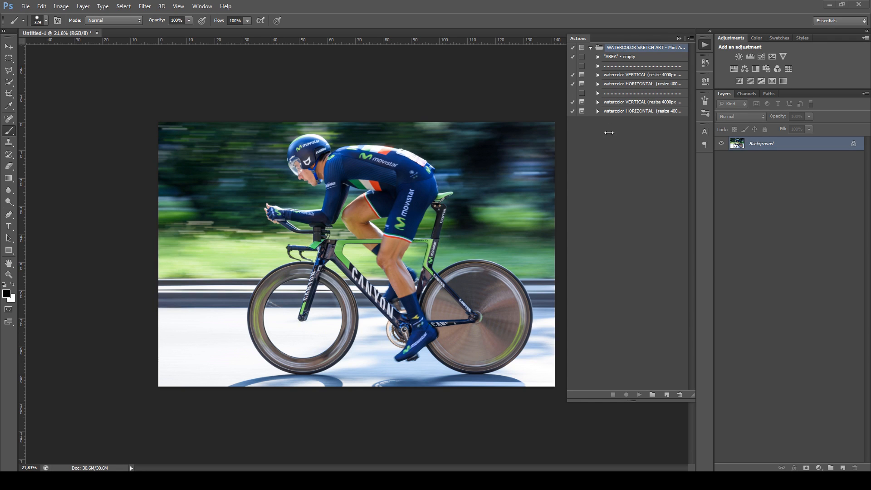
Play the "AREA" - empty action to add the AREA layer, and widen the Actions panel to show full action names
left_click(619, 59)
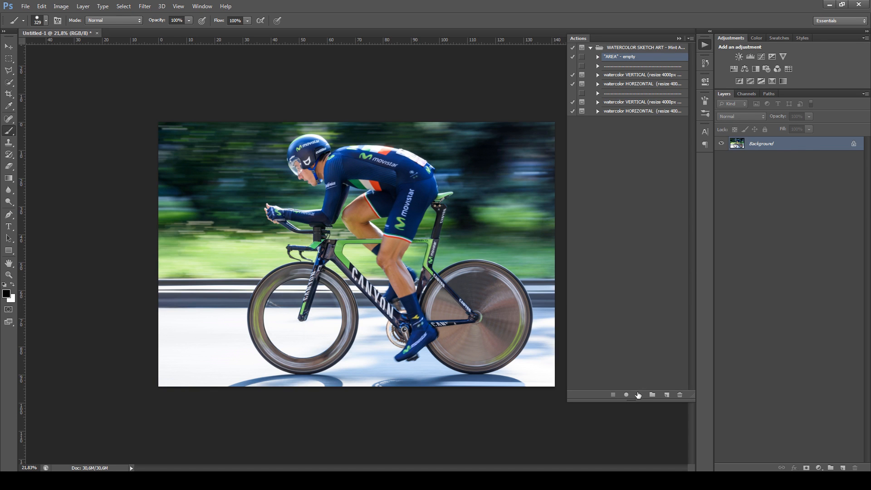
left_click(639, 396)
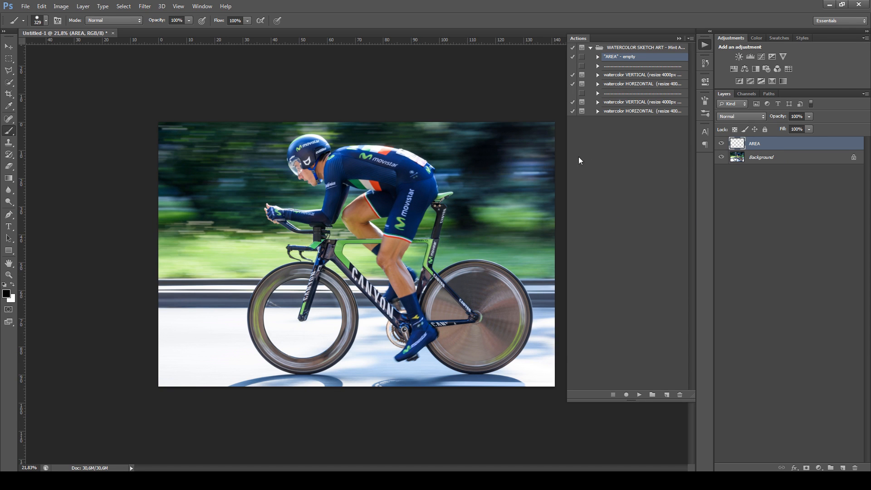
left_click_drag(567, 162, 500, 170)
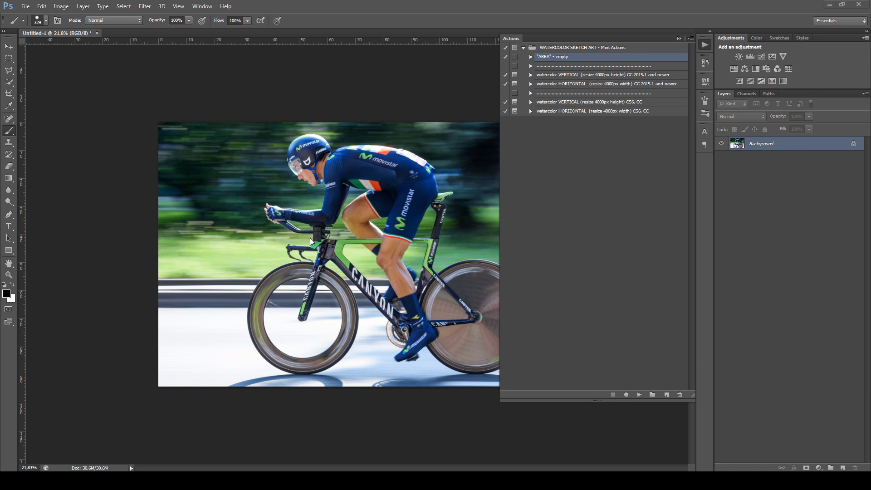
scroll(309, 206, "up", 2)
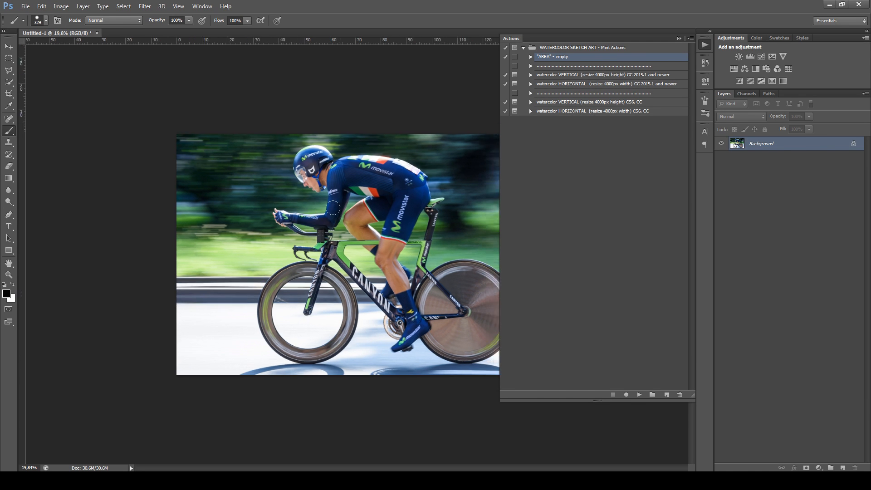
scroll(310, 206, "down", 2)
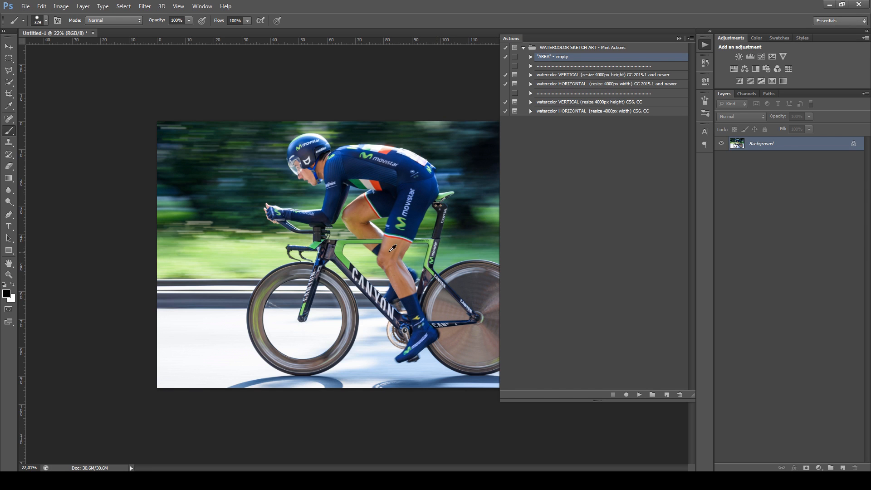
scroll(393, 249, "down", 1)
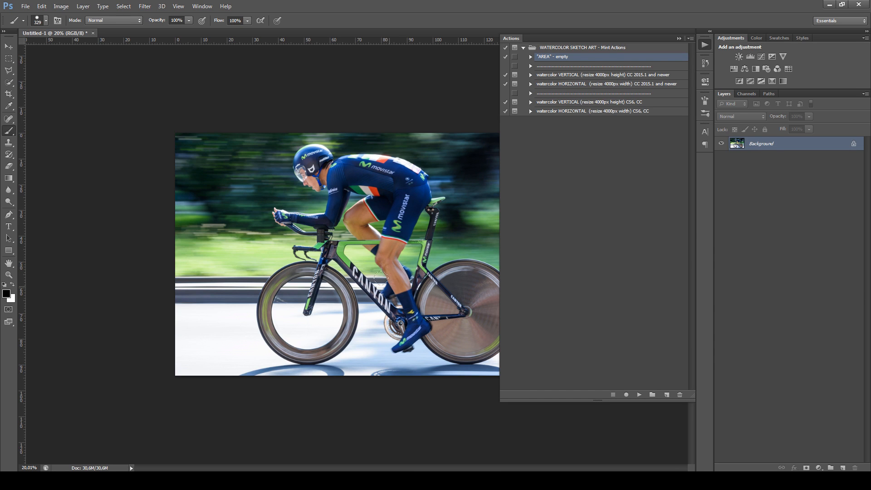
scroll(365, 273, "down", 1)
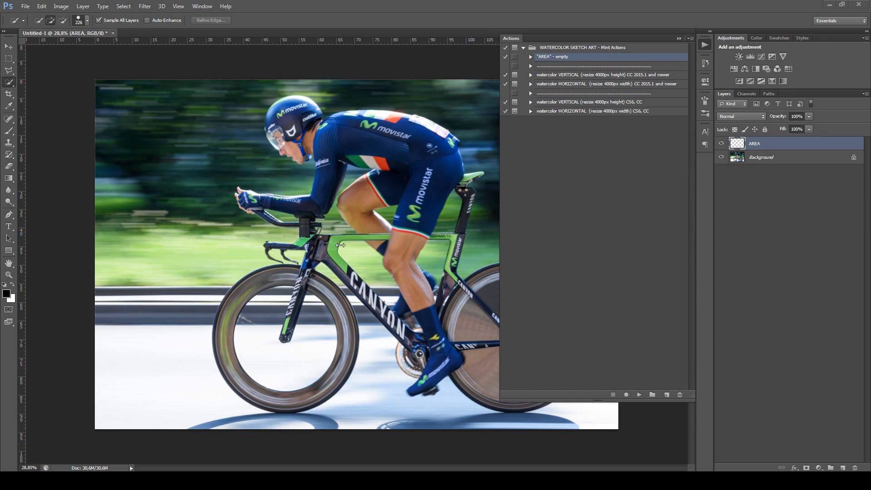
Try painting the cyclist's helmet and torso black on the AREA layer with the Brush tool, and undo the painting
left_click(679, 39)
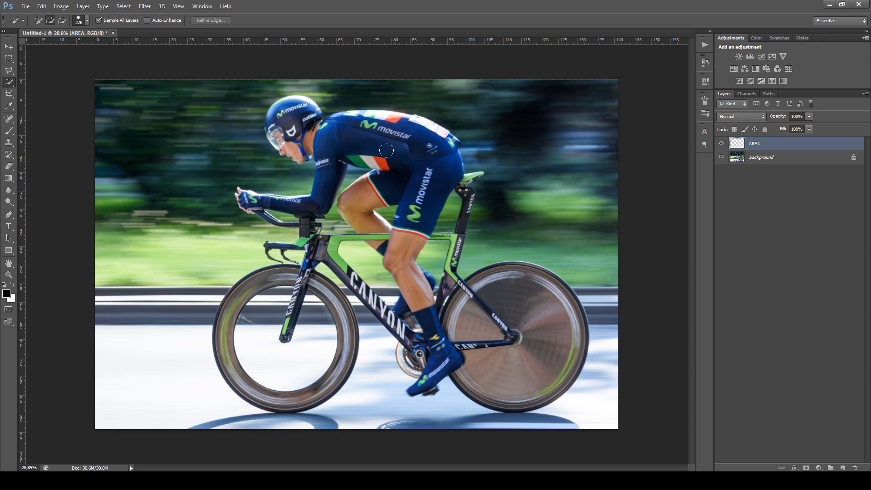
key("b")
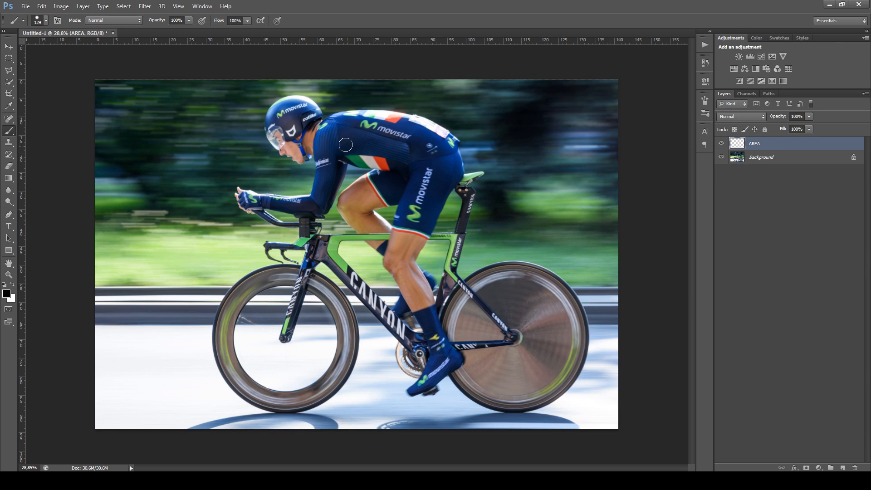
mouse_move(347, 146)
left_mouse_down()
mouse_move(336, 120)
mouse_move(401, 123)
mouse_move(431, 161)
mouse_move(422, 140)
mouse_move(282, 120)
left_mouse_up()
mouse_move(278, 116)
left_mouse_down()
mouse_move(274, 119)
mouse_move(297, 138)
mouse_move(324, 146)
left_mouse_up()
mouse_move(371, 121)
left_mouse_down()
mouse_move(440, 137)
mouse_move(445, 160)
left_mouse_up()
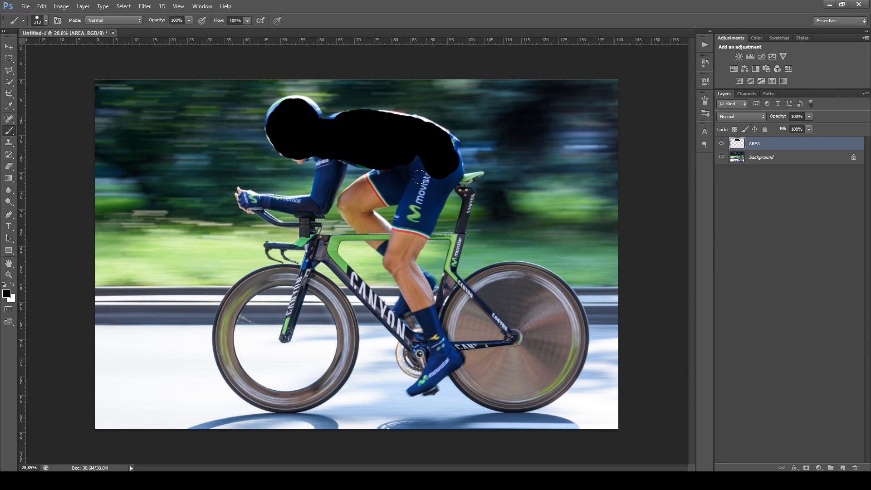
key("ctrl+z")
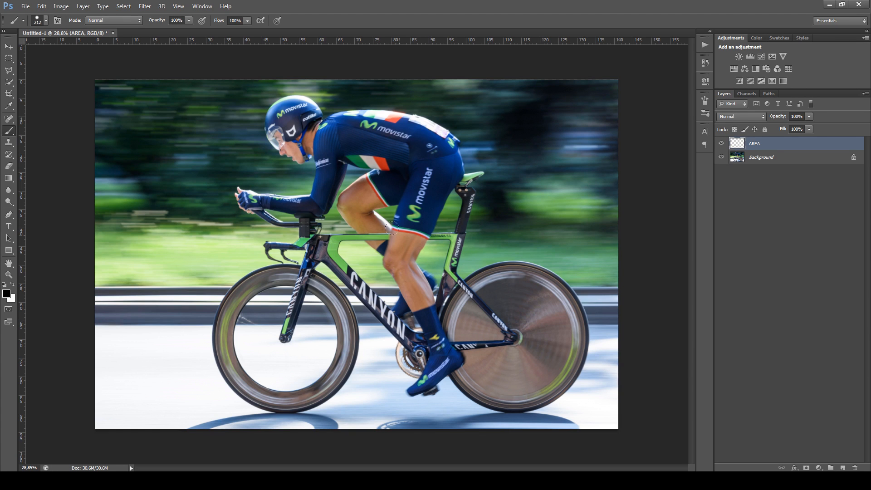
Quick-select the cyclist's helmet, torso and shorts from the Background layer, and fill the selection with black on the AREA layer
left_click(763, 162)
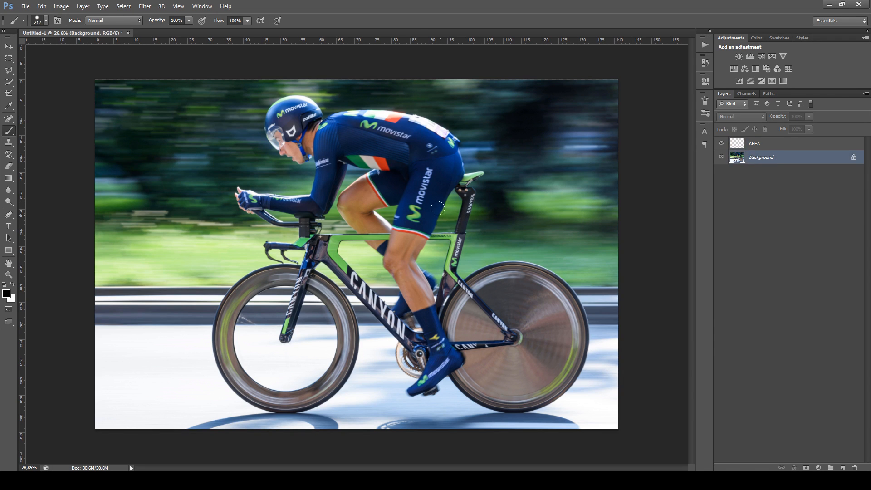
key("w")
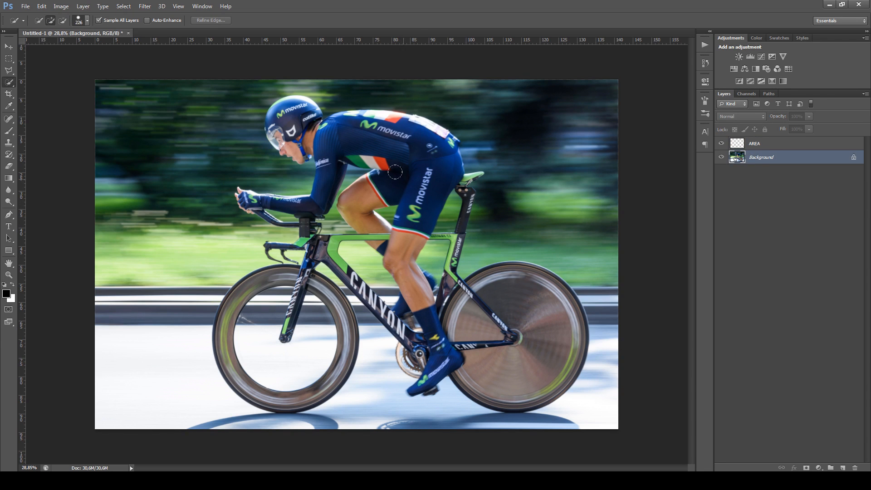
mouse_move(395, 172)
left_mouse_down()
mouse_move(390, 136)
mouse_move(321, 134)
mouse_move(290, 122)
mouse_move(337, 136)
mouse_move(360, 116)
left_mouse_up()
left_click(753, 144)
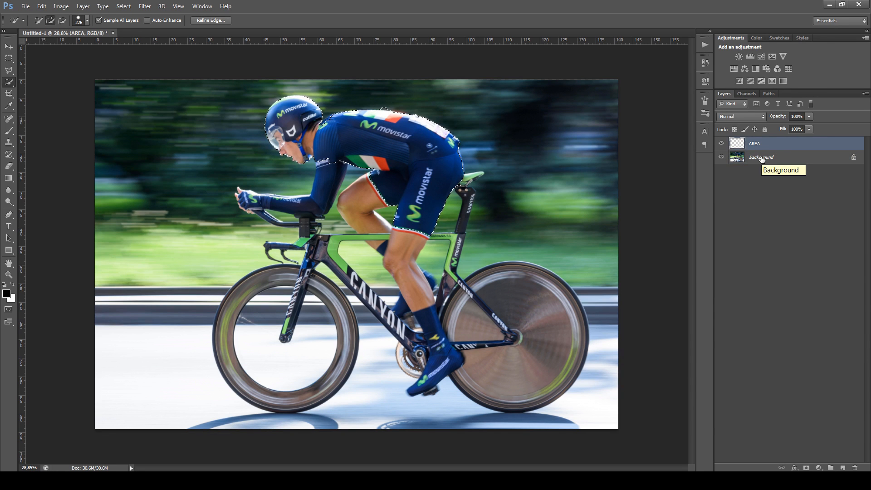
key("alt+BackSpace")
key("ctrl+d")
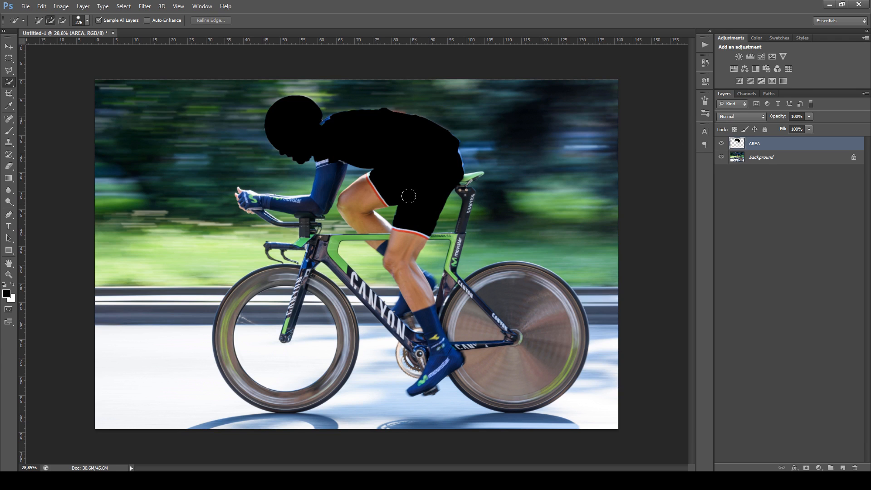
Examine the red AREA fill and its edges around the cyclist, handlebars and wheels at different magnifications
scroll(387, 177, "down", 1)
scroll(387, 177, "up", 1)
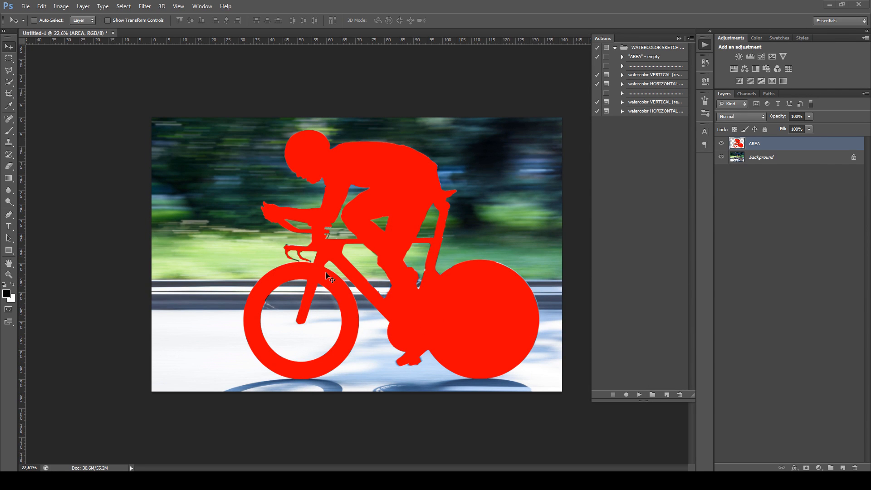
key("b")
scroll(336, 268, "up", 4)
key("v")
left_click(371, 285)
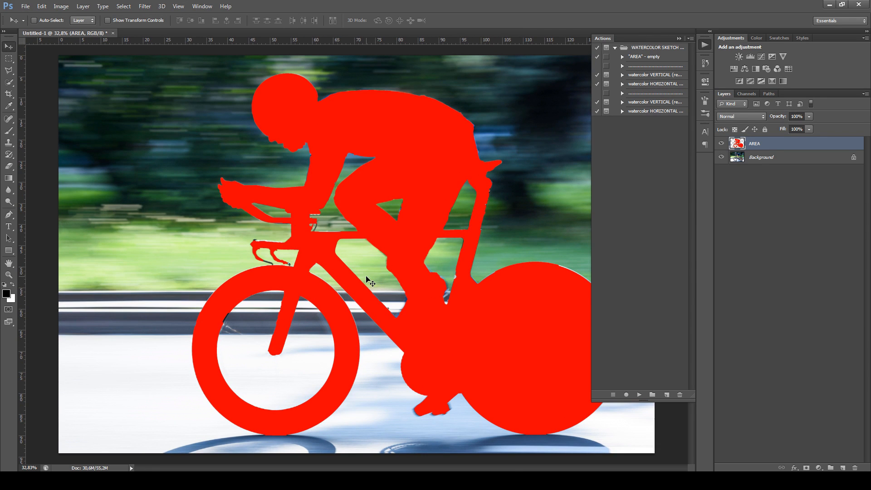
scroll(245, 295, "up", 8)
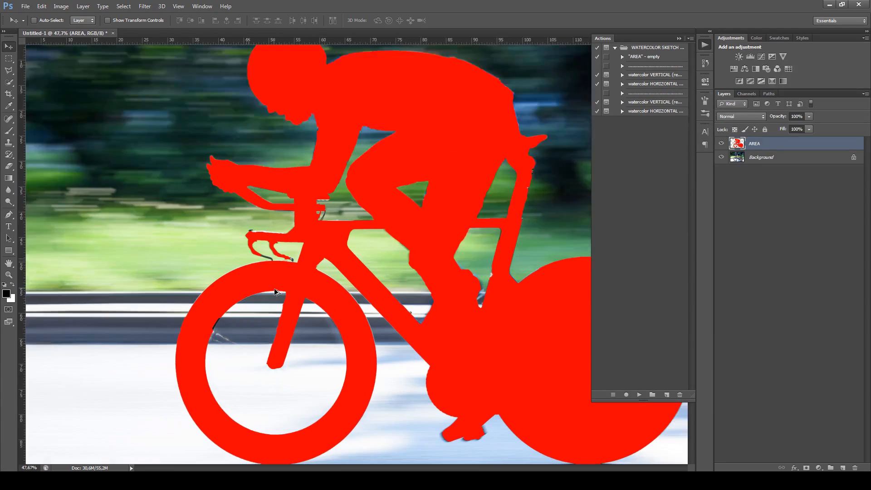
scroll(223, 300, "up", 1)
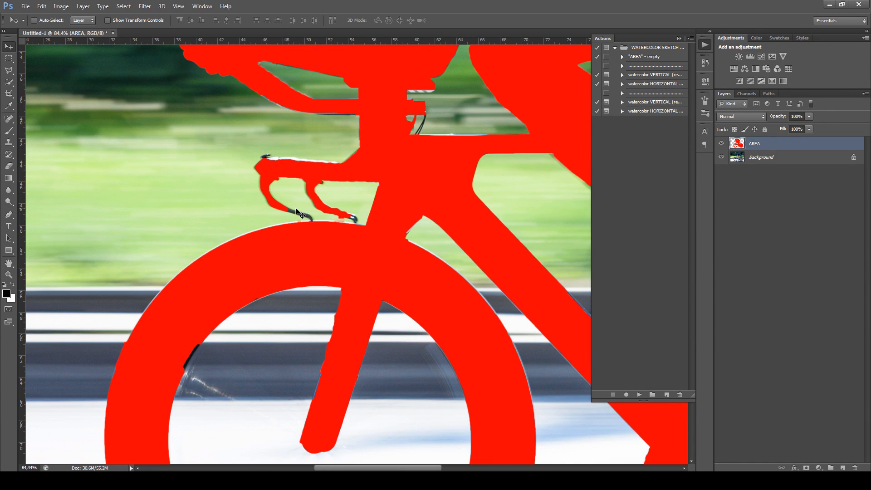
scroll(350, 296, "down", 10)
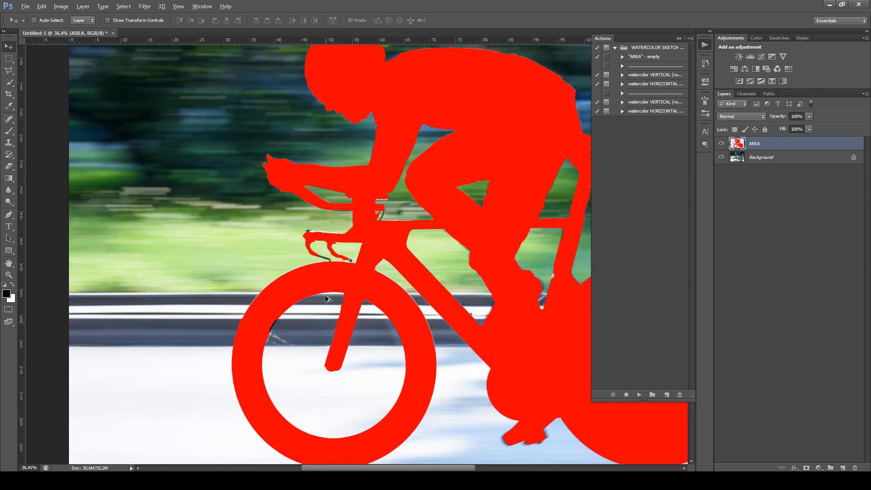
scroll(378, 291, "up", 1)
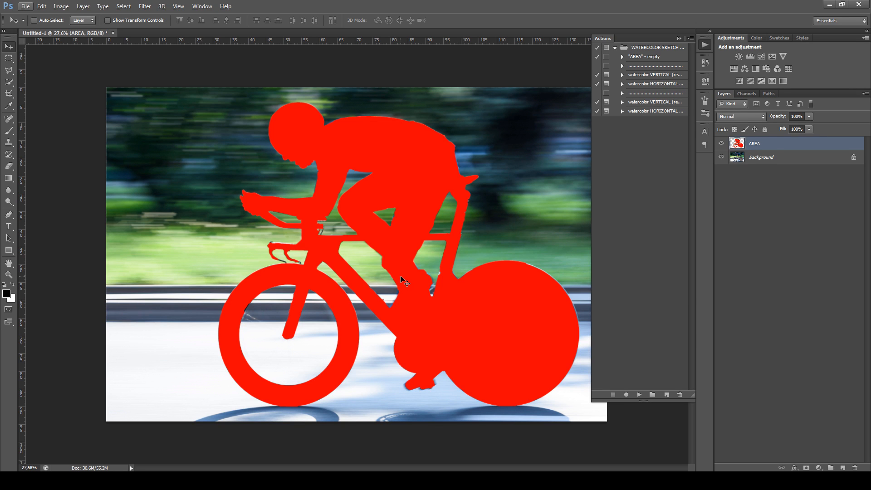
scroll(409, 259, "up", 1)
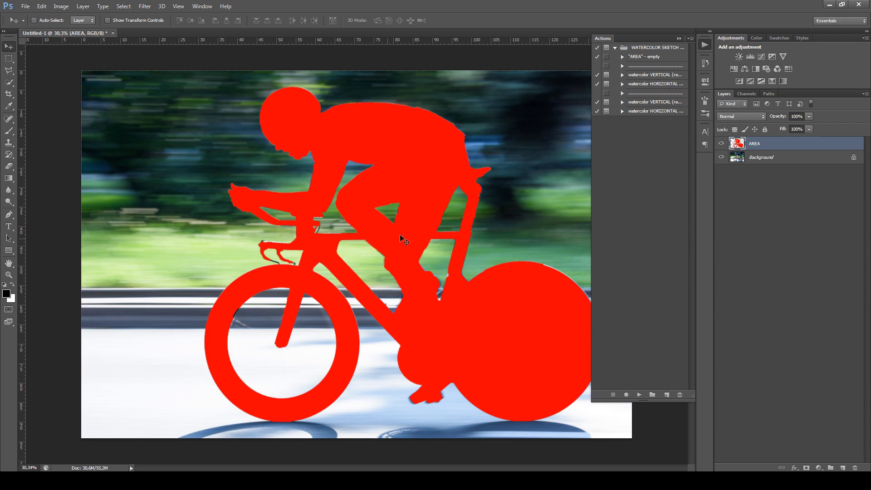
scroll(403, 261, "down", 1)
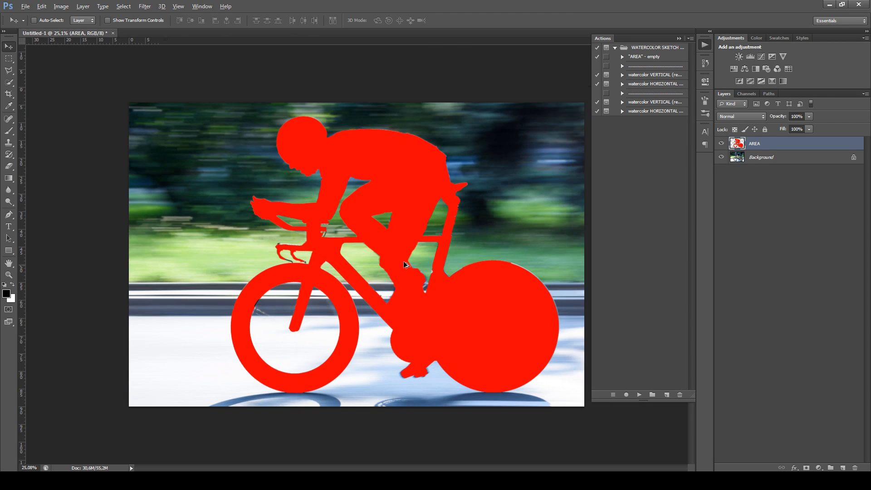
scroll(404, 260, "up", 1)
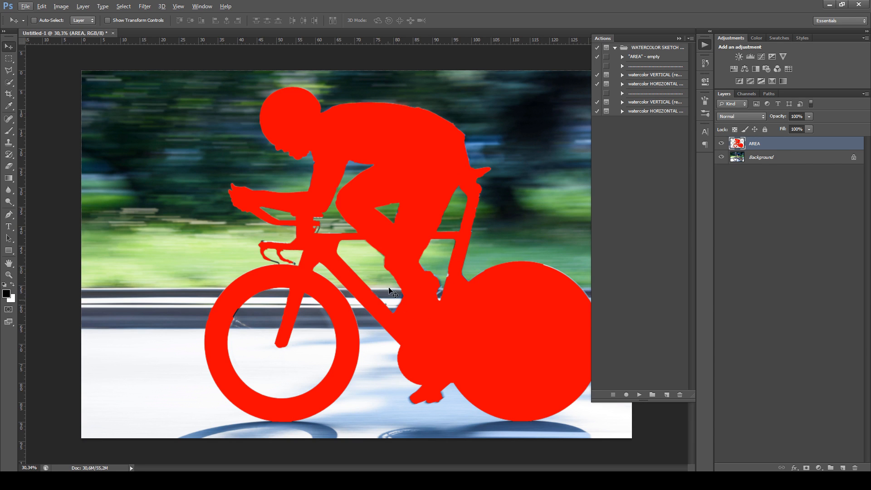
scroll(385, 258, "down", 1)
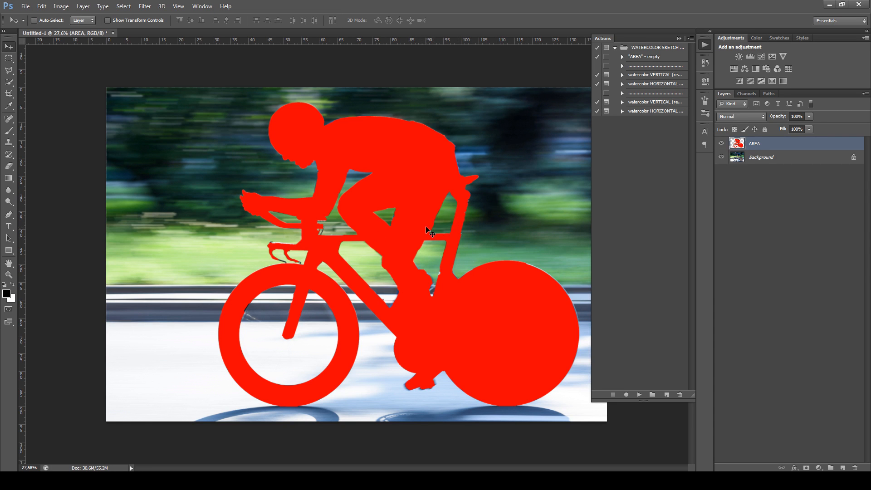
Play the "watercolor HORIZONTAL (resize 4000px width) CS6, CC" action and stop at its message to start painting
left_click(655, 112)
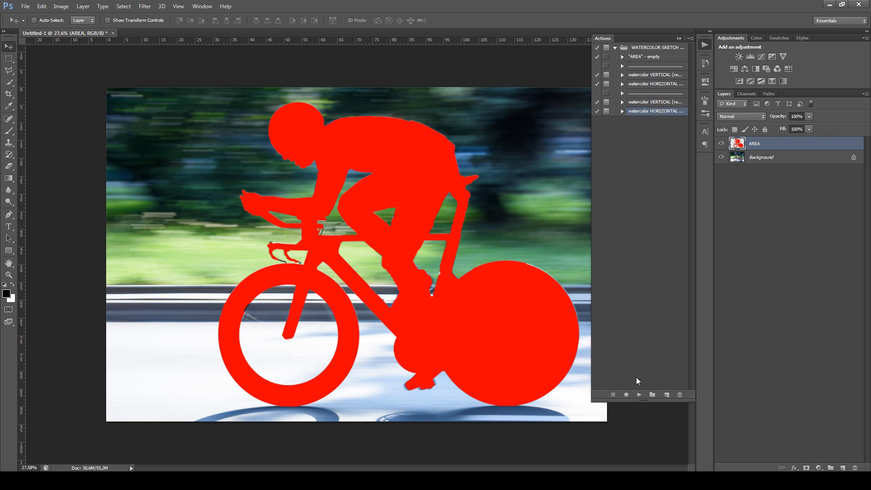
left_click(639, 396)
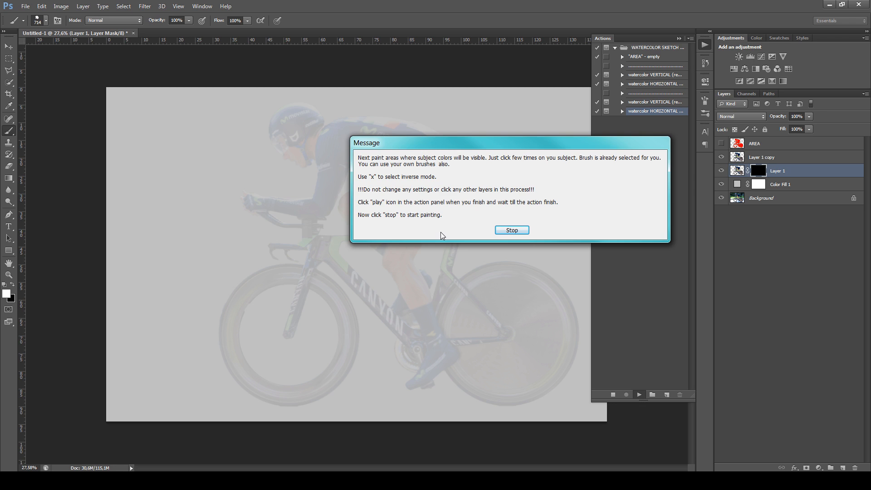
left_click(511, 230)
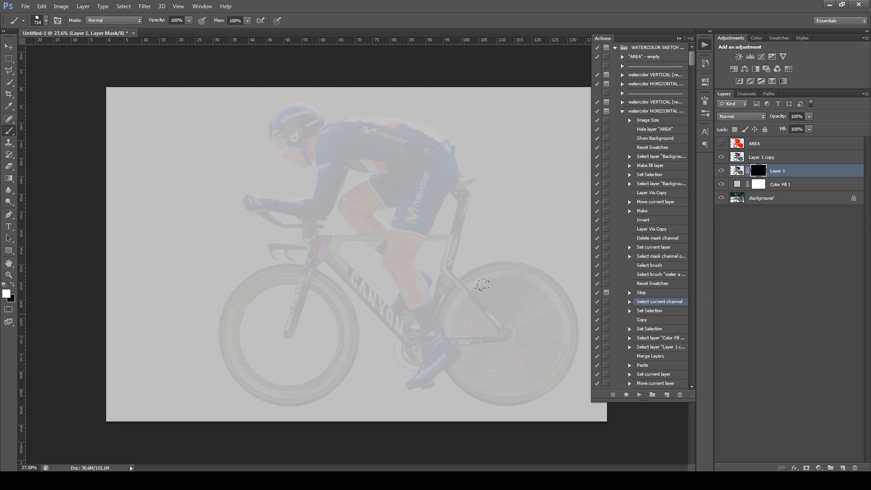
Paint white on the Layer 1 mask to reveal the colors of the cyclist, bike frame and wheels with rough edges
mouse_move(532, 367)
left_mouse_down()
mouse_move(502, 377)
mouse_move(417, 263)
mouse_move(408, 190)
mouse_move(295, 136)
mouse_move(290, 318)
mouse_move(350, 312)
mouse_move(332, 363)
mouse_move(300, 254)
mouse_move(391, 195)
mouse_move(253, 127)
left_mouse_up()
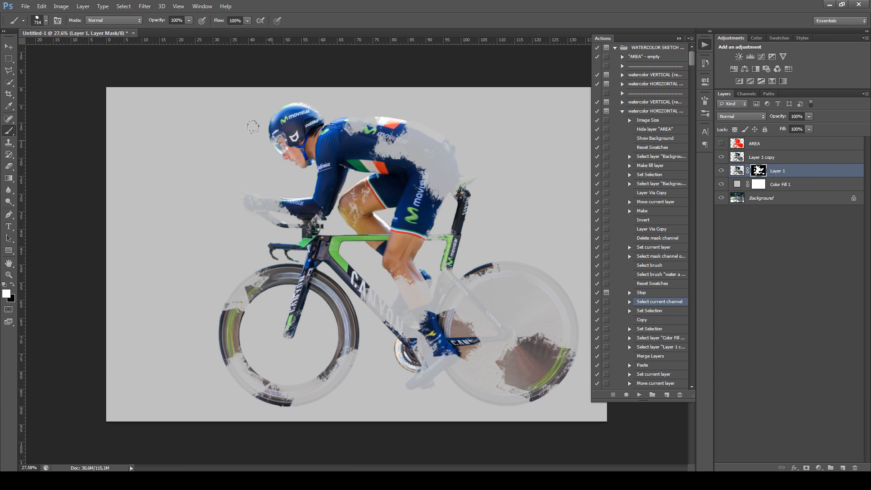
mouse_move(336, 124)
left_mouse_down()
mouse_move(394, 146)
mouse_move(449, 190)
mouse_move(362, 211)
left_mouse_up()
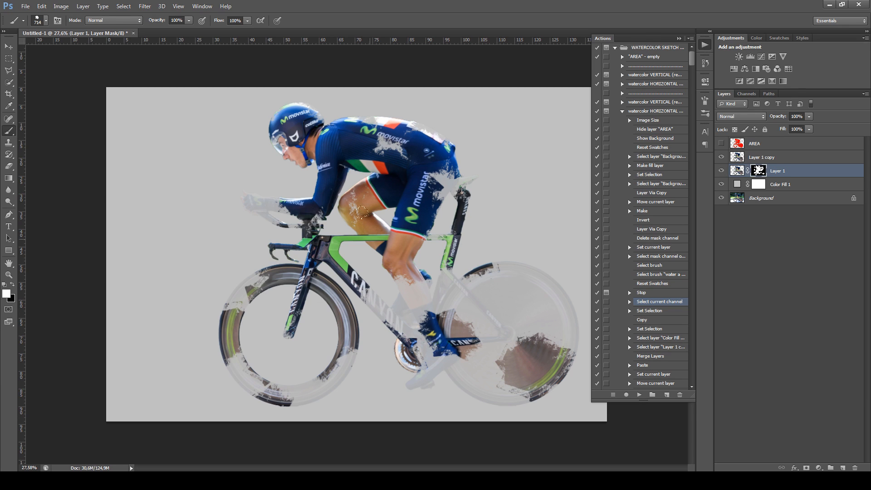
left_click_drag(243, 187, 224, 199)
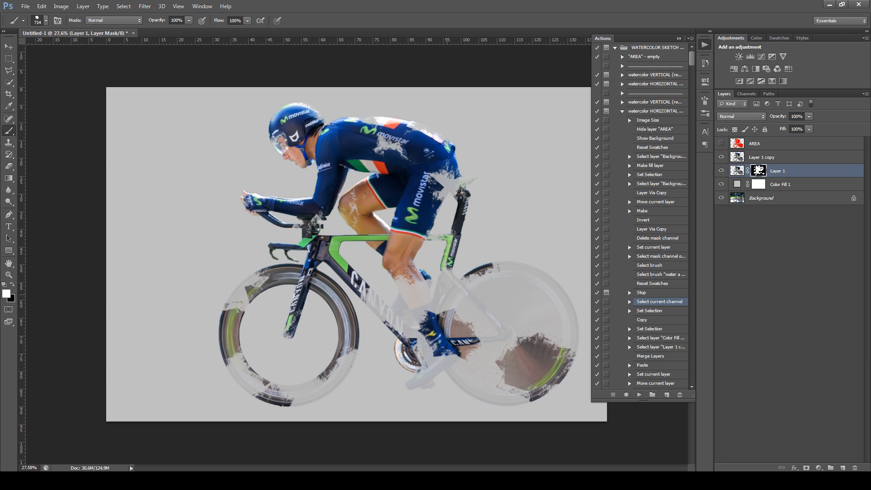
mouse_move(523, 303)
left_mouse_down()
mouse_move(425, 280)
mouse_move(399, 223)
mouse_move(388, 329)
left_mouse_up()
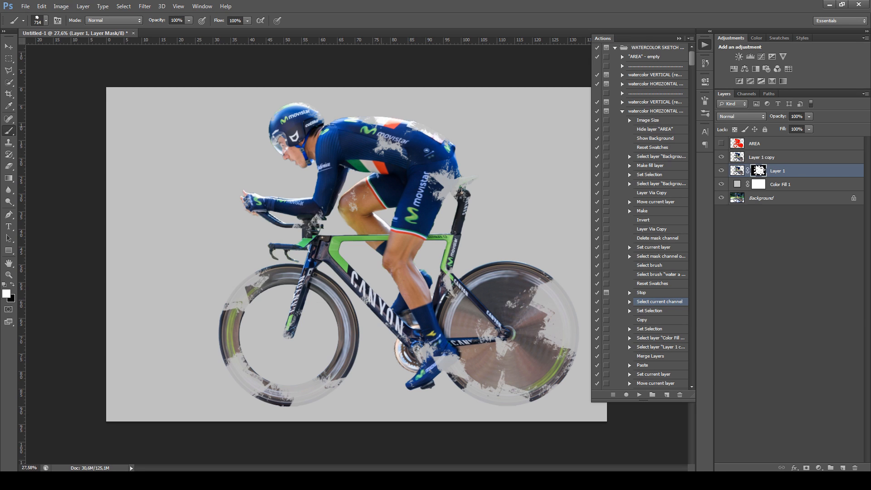
left_click(383, 130)
mouse_move(422, 119)
left_mouse_down()
mouse_move(453, 185)
mouse_move(514, 255)
mouse_move(492, 288)
left_mouse_up()
left_click_drag(420, 214, 395, 216)
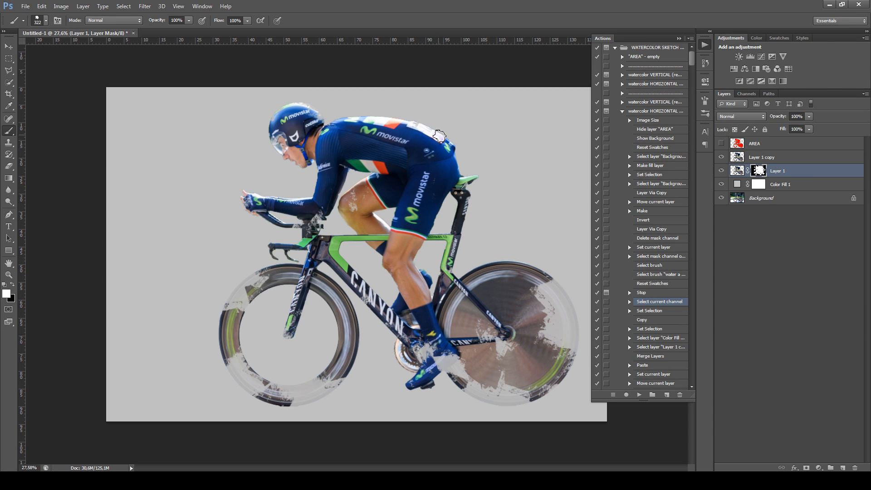
Paint black on the Layer 1 mask to hide color patches on the rear wheel and the cyclist's back
key("x")
left_click(532, 278)
left_click(504, 277)
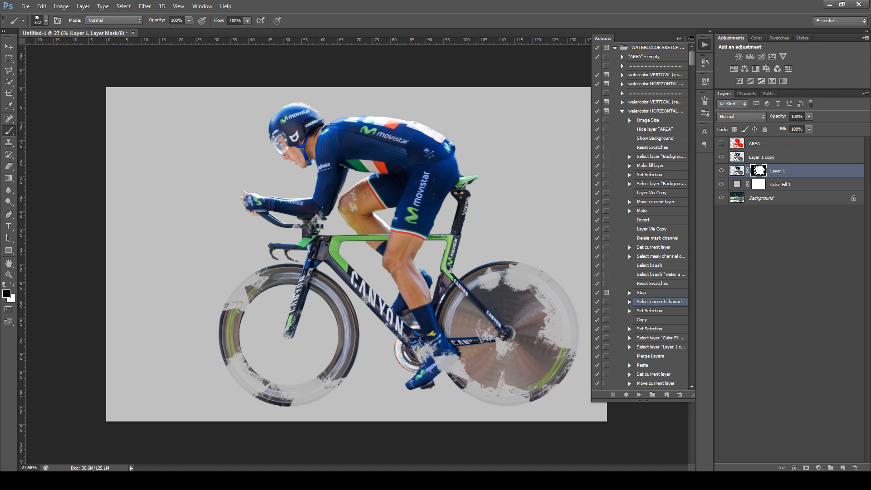
left_click(392, 126)
left_click(421, 118)
left_click(436, 137)
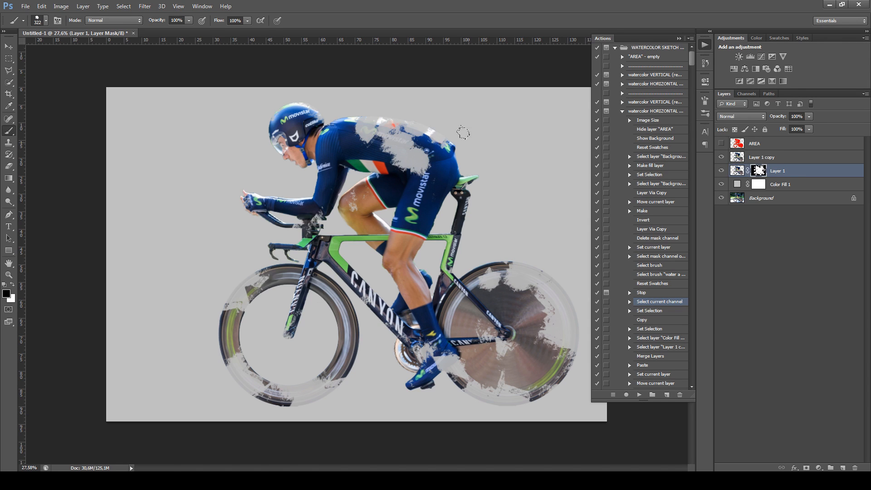
left_click_drag(459, 140, 447, 140)
Switch back to white and restore most of the color on the cyclist's back and side in the Layer 1 mask
key("x")
left_click(405, 161)
left_click(408, 157)
left_click(412, 163)
left_click(386, 147)
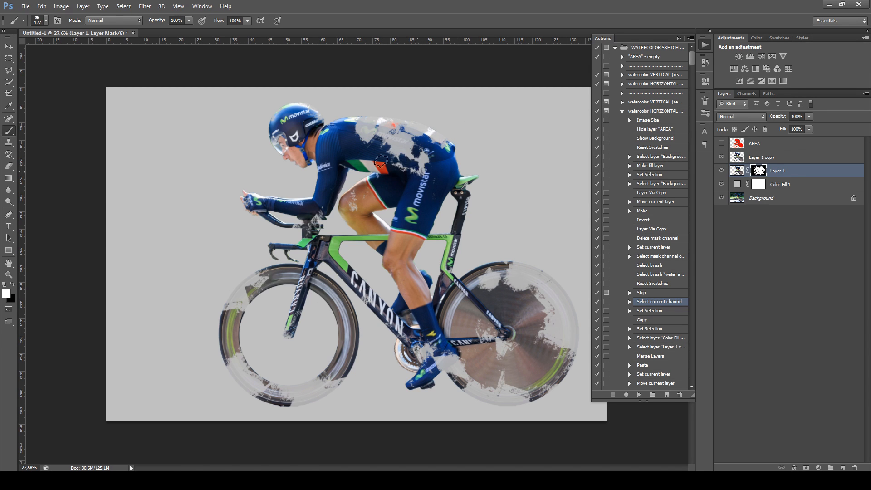
left_click_drag(401, 172, 424, 172)
left_click(394, 146)
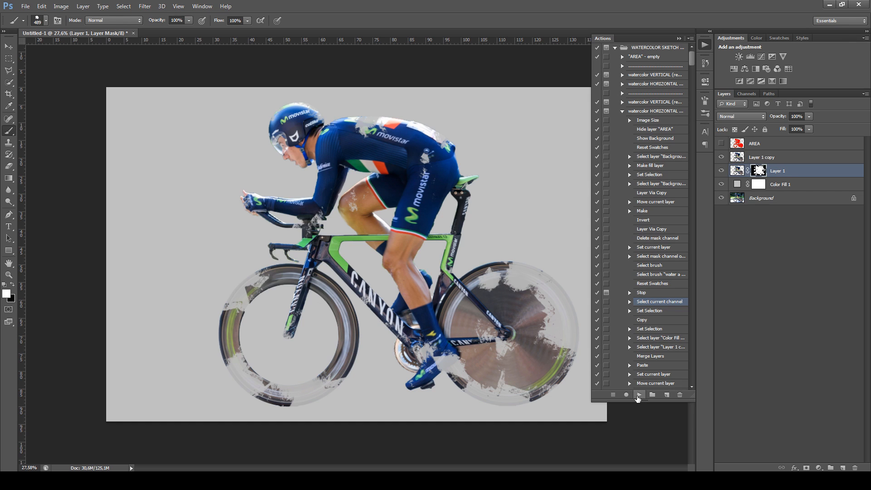
Resume the watercolor action until it finishes, and collapse the subgroups inside the Watercolor - Mint Actions group
left_click(638, 395)
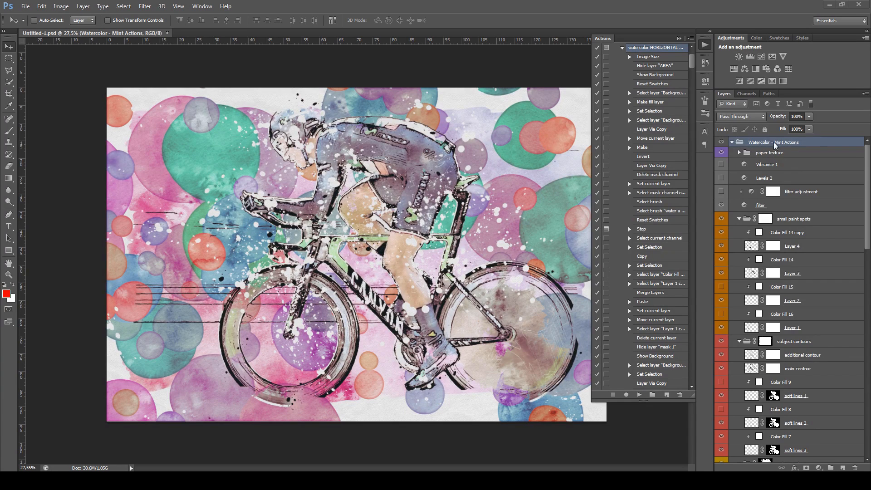
left_click(732, 142)
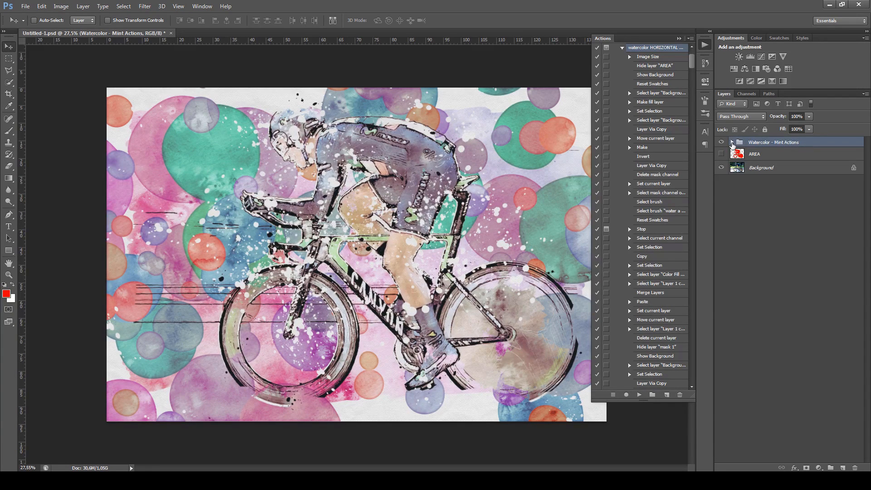
left_click(732, 142)
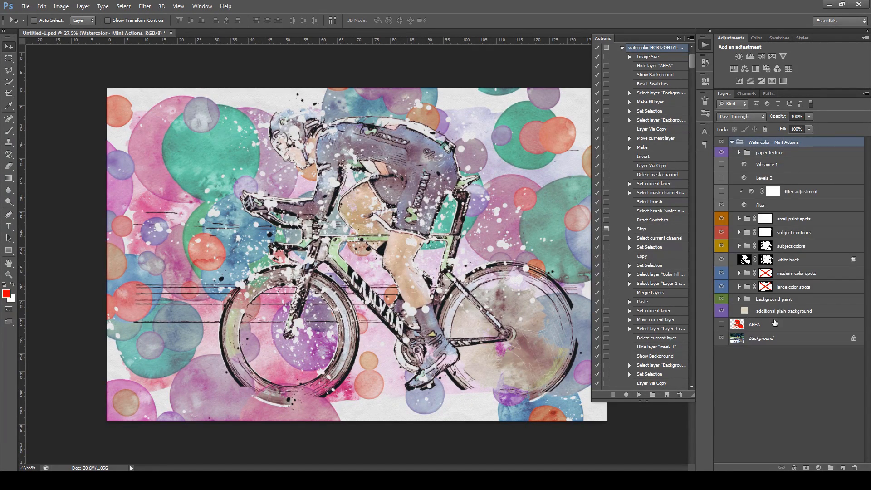
left_click(679, 40)
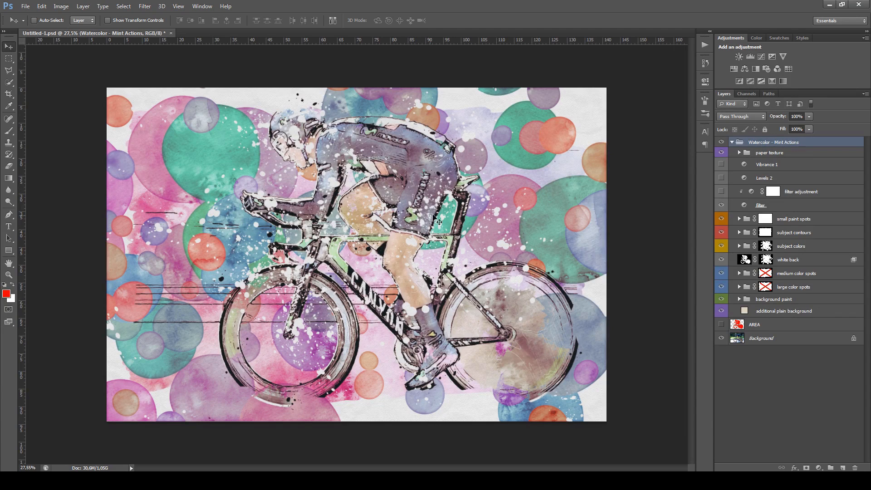
scroll(407, 227, "down", 1)
scroll(392, 232, "up", 2)
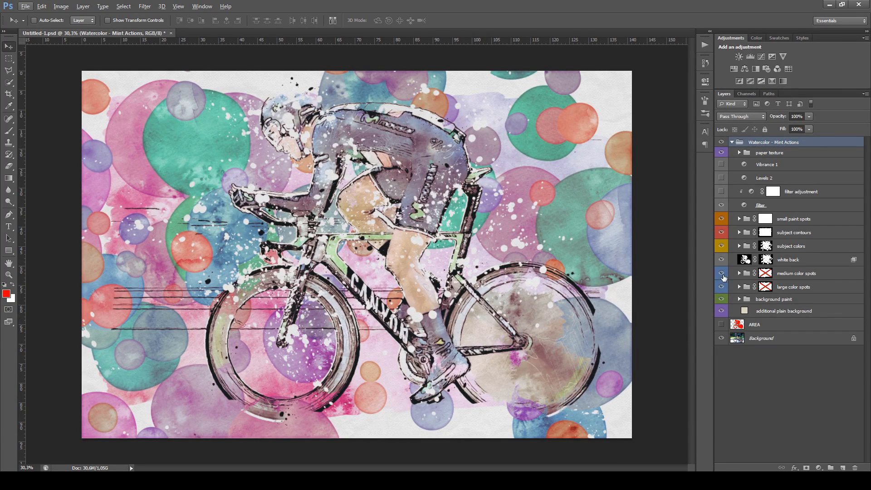
Hide the medium color spots and large color spots groups to leave the background paint plain
left_click(819, 277)
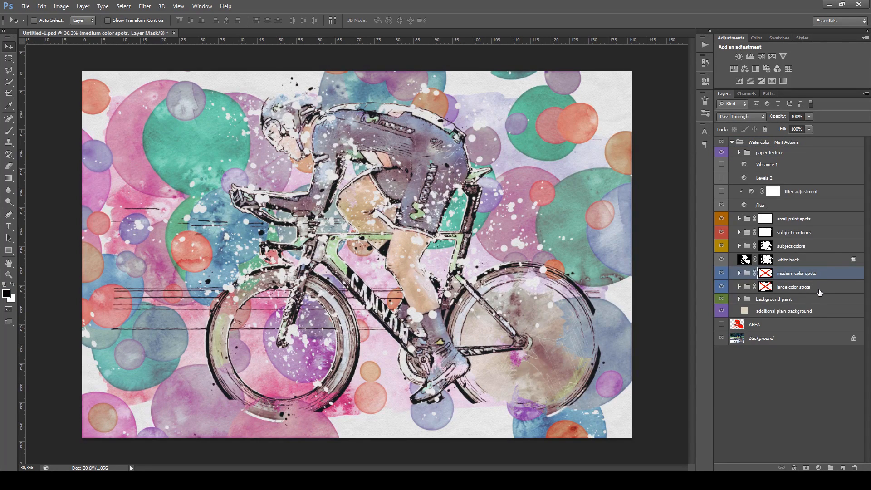
left_click(819, 290, "shift")
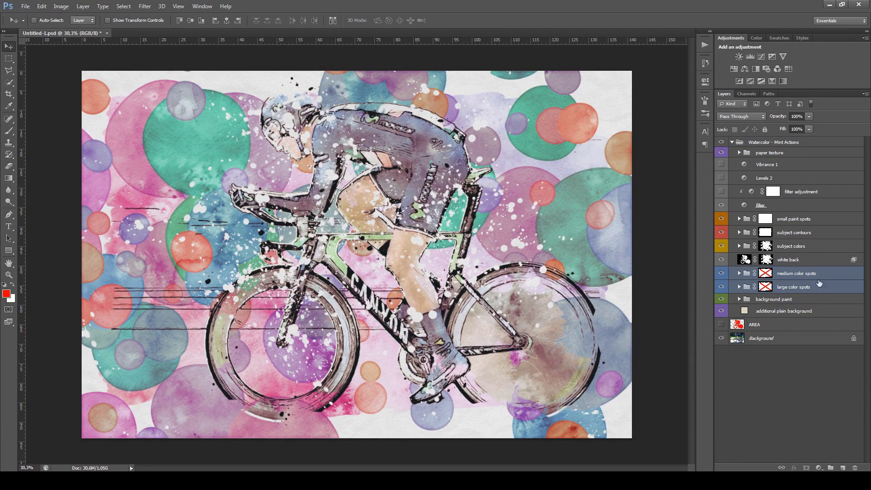
left_click_drag(723, 278, 722, 287)
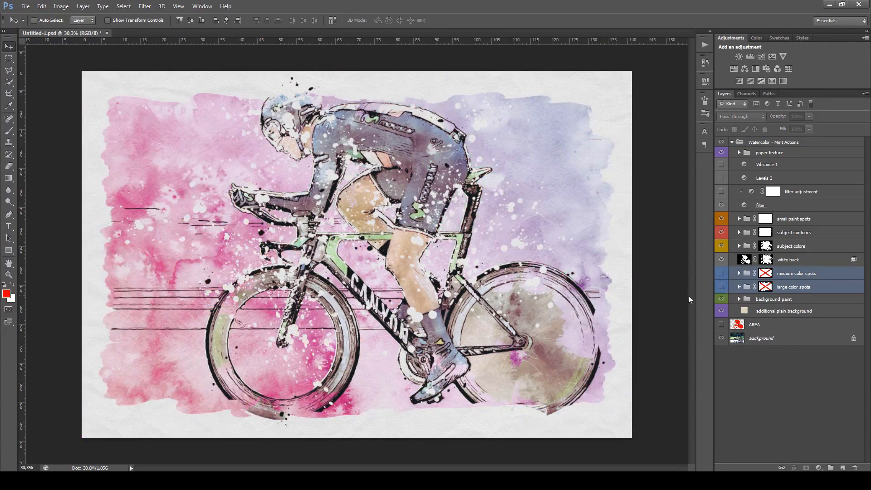
scroll(378, 293, "down", 1)
scroll(378, 293, "up", 1)
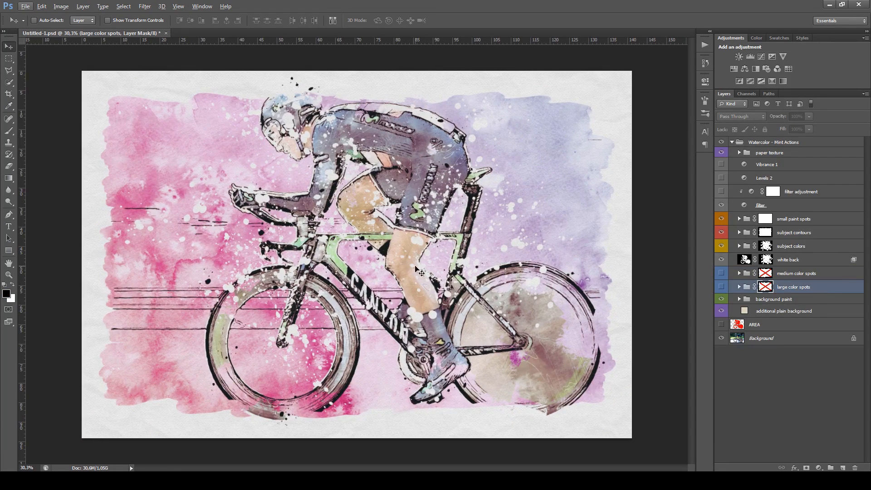
Disable the layer mask of the subject contours group and expand the group to show its layers
left_click(805, 233)
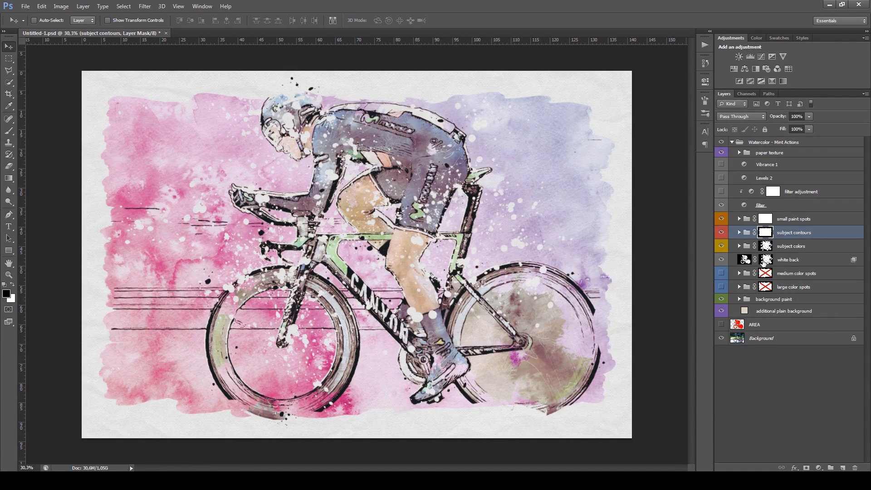
scroll(533, 347, "down", 1)
scroll(533, 348, "up", 1)
scroll(467, 348, "up", 1)
scroll(468, 348, "down", 1)
left_click(766, 233, "shift")
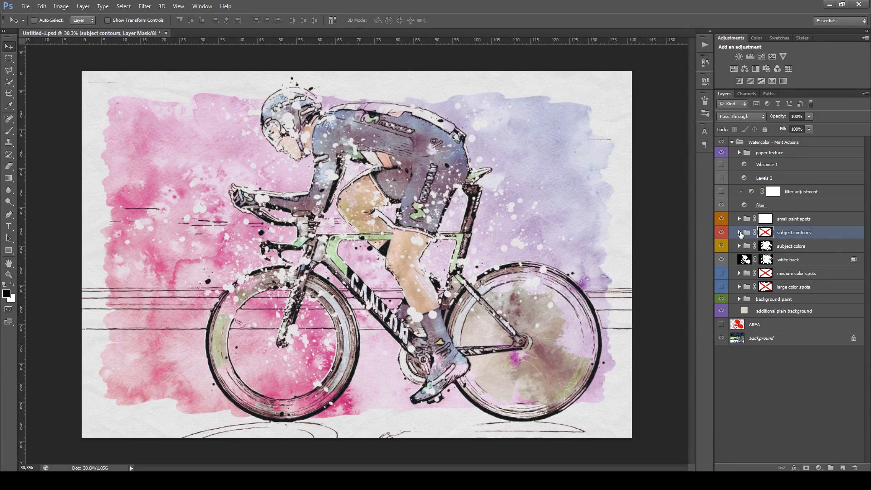
left_click(739, 232)
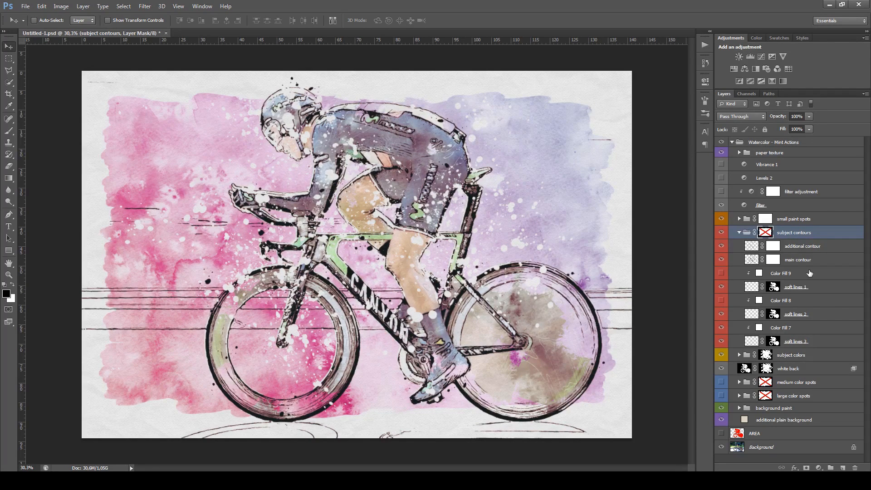
Compare the main contour and additional contour layers by toggling their visibility individually and together, leaving both shown
left_click(721, 259)
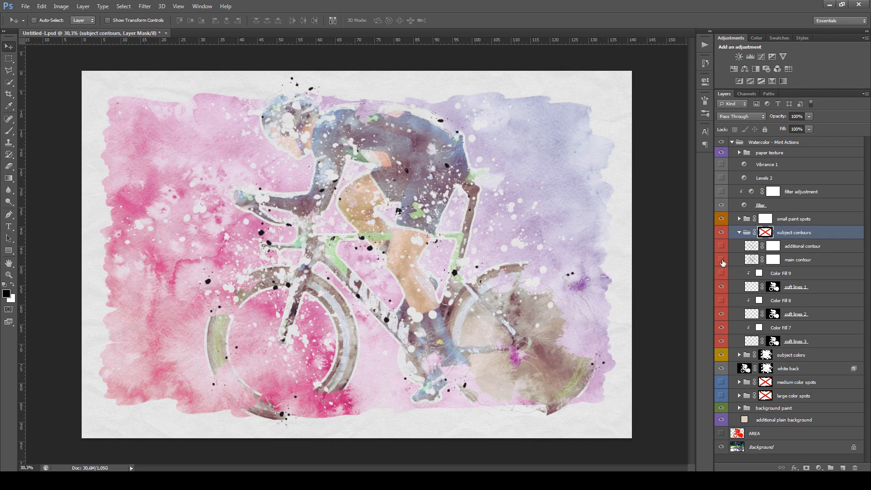
left_click_drag(723, 263, 723, 249)
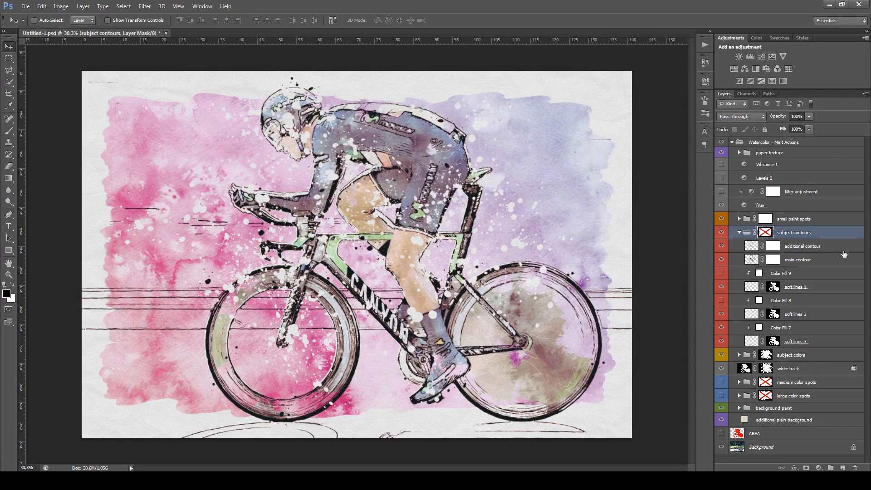
left_click(721, 246)
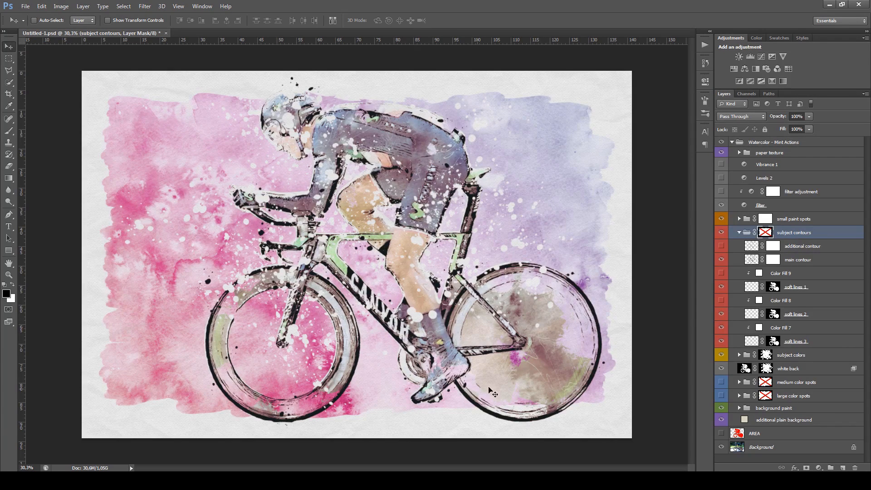
left_click(722, 260)
left_click(722, 246)
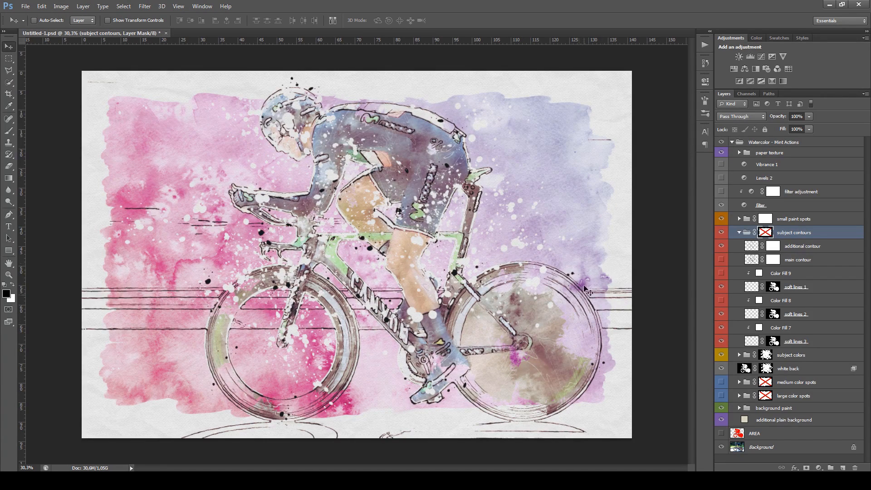
left_click(721, 259)
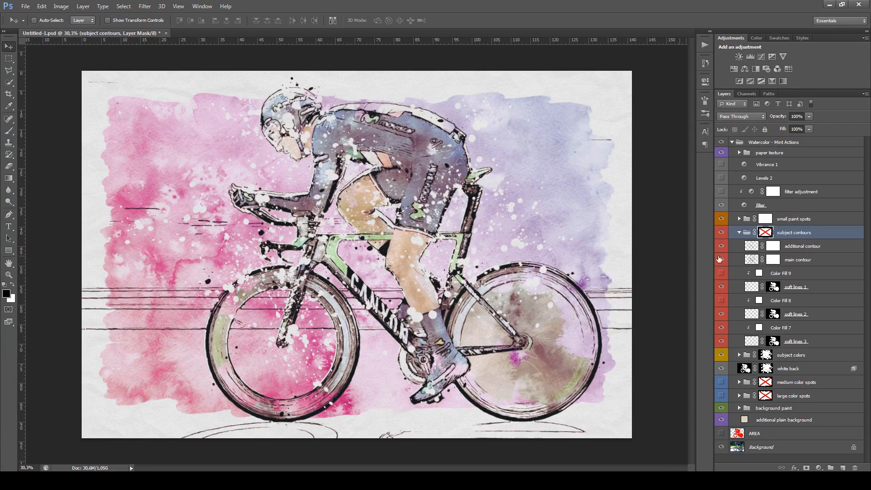
Brush black on the additional contour mask to hide the ground lines beneath both wheels
left_click(774, 247)
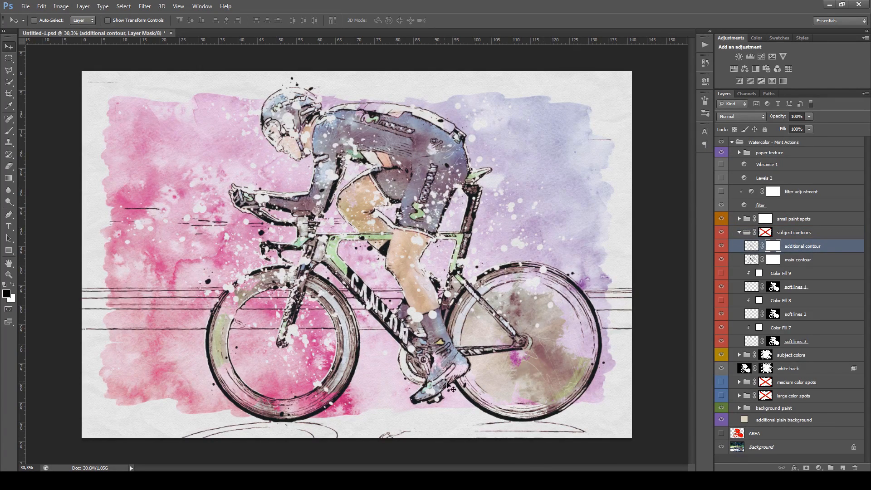
key("b")
left_click_drag(189, 430, 250, 430)
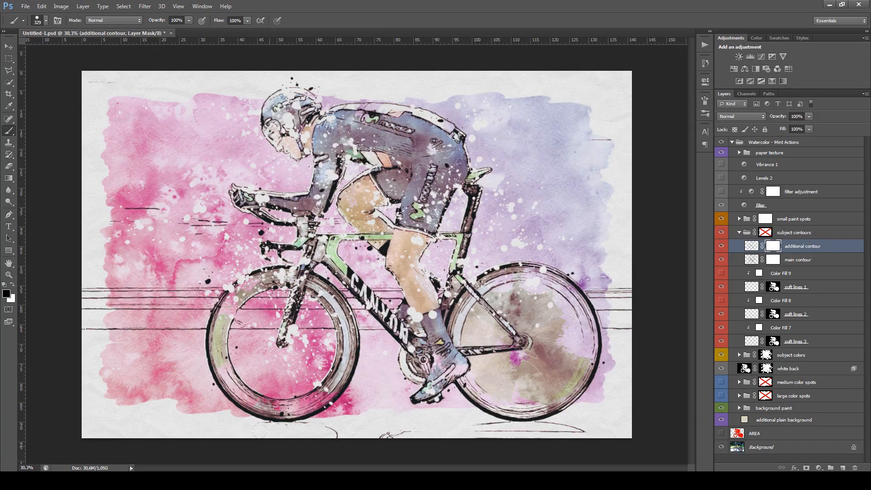
mouse_move(302, 433)
left_mouse_down()
mouse_move(558, 431)
mouse_move(525, 429)
left_mouse_up()
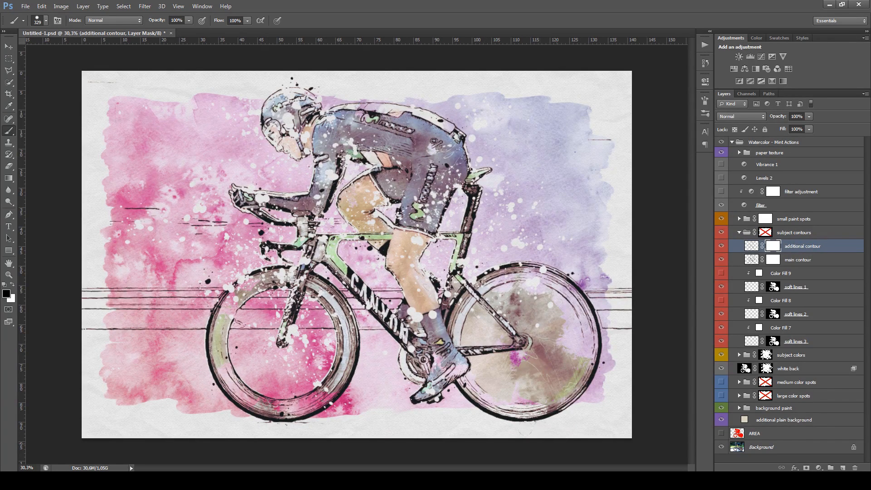
Mask out the stray background lines behind the rider's back and in front of the handlebars in the additional contour layer
left_click_drag(582, 134, 610, 139)
left_click_drag(125, 209, 184, 199)
left_click_drag(309, 229, 295, 228)
Clean up the remaining small lines around the handlebars and under the front wheel on the additional contour mask with a smaller brush
scroll(299, 227, "up", 4)
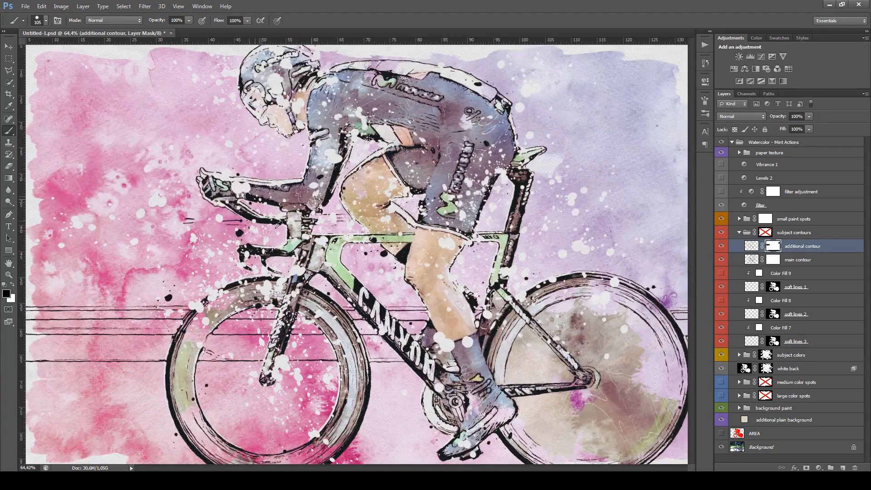
scroll(278, 224, "up", 2)
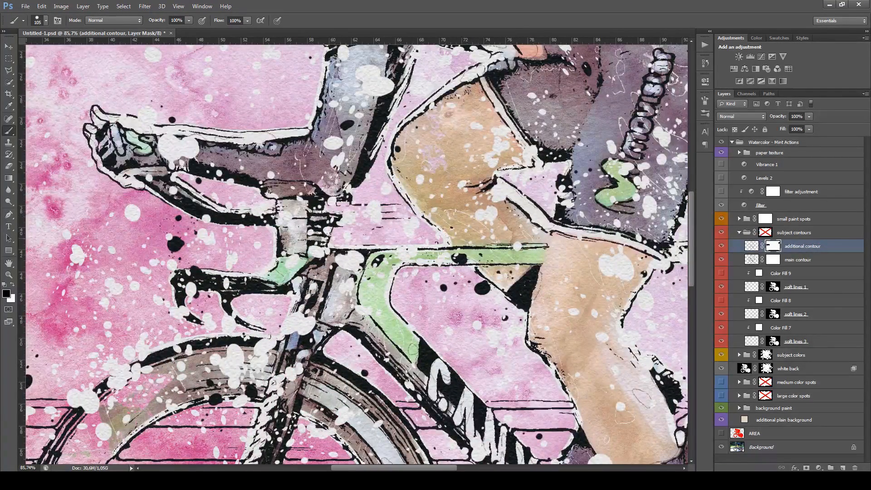
left_click_drag(377, 218, 358, 218)
scroll(359, 218, "down", 3)
scroll(388, 236, "down", 2)
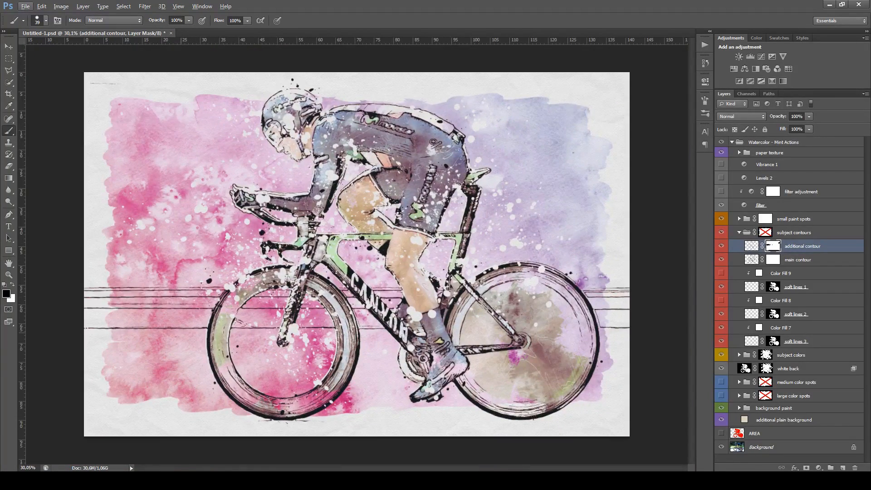
scroll(358, 422, "up", 4)
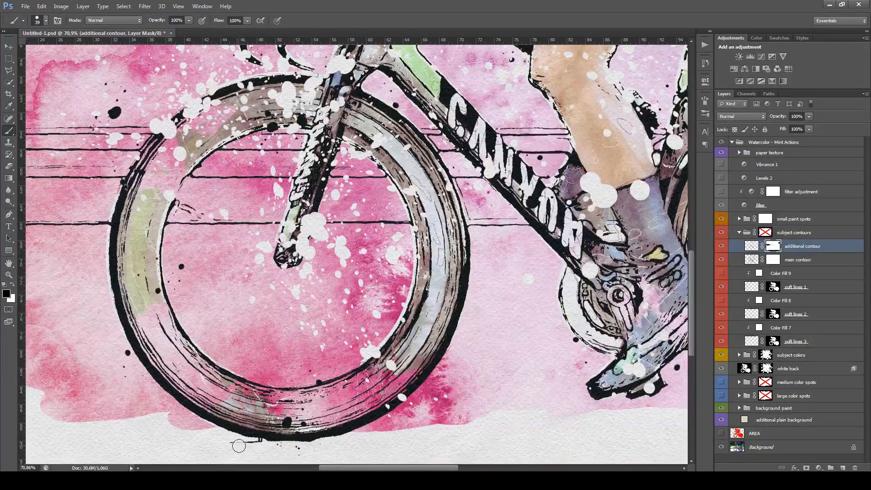
scroll(250, 448, "down", 3)
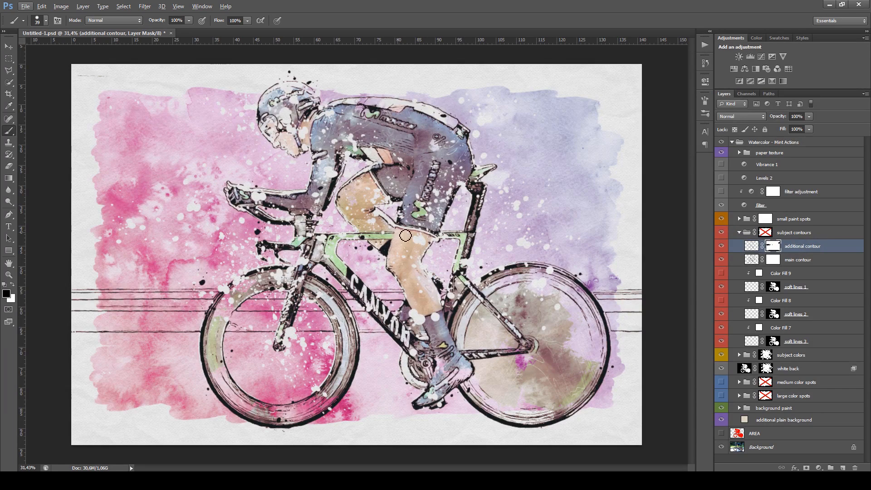
Toggle the small paint spots group to compare the result, and leave it hidden
left_click(740, 223)
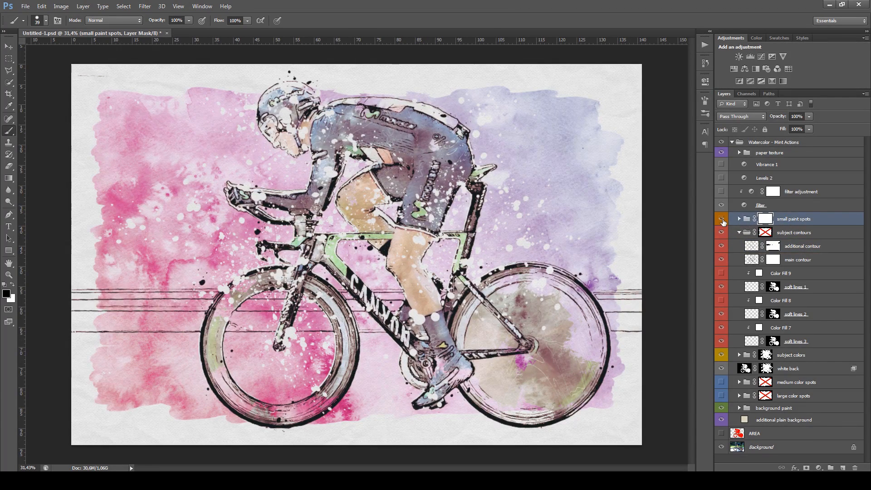
left_click(722, 219)
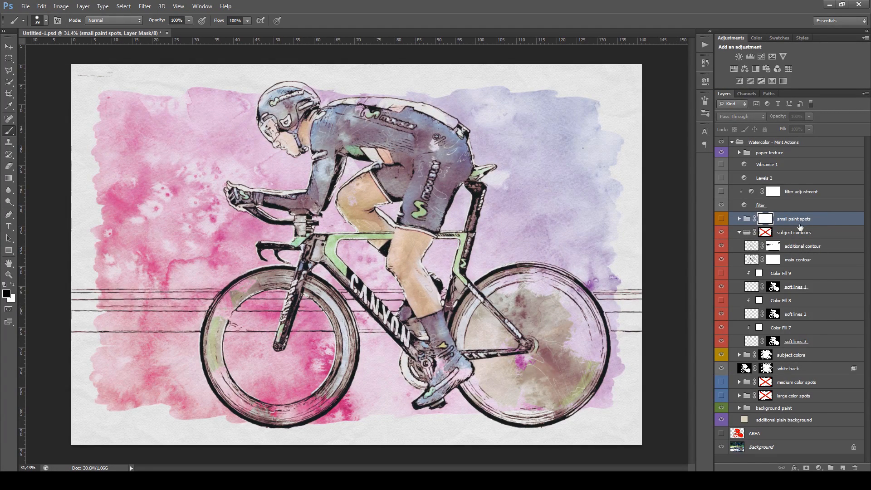
left_click(722, 219)
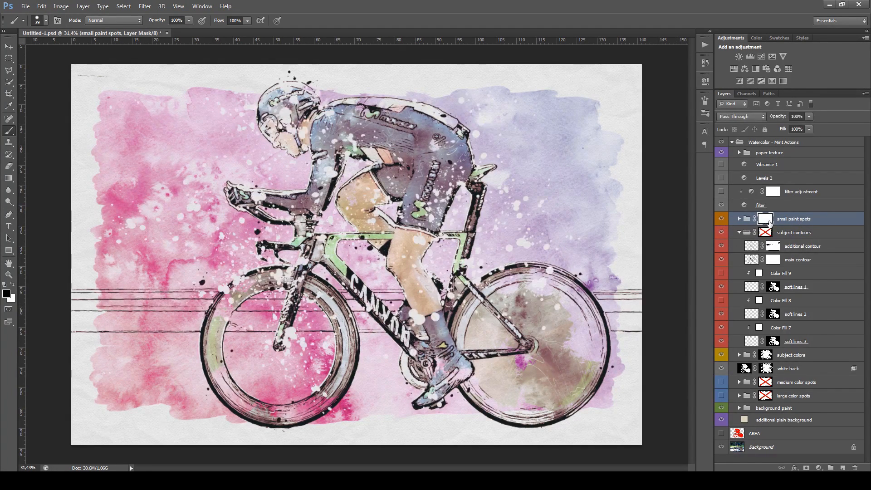
left_click(721, 219)
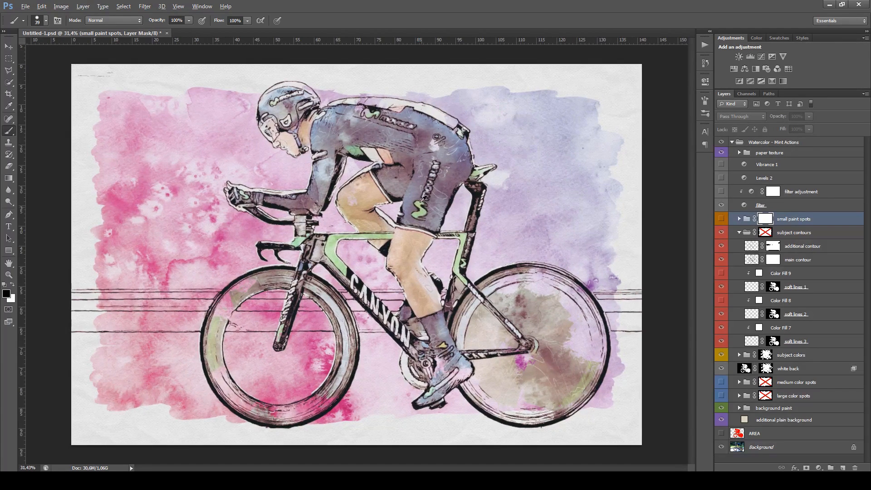
key("alt")
Check the main contour layer by toggling its visibility, and touch up small areas of its mask with black
left_click(811, 264)
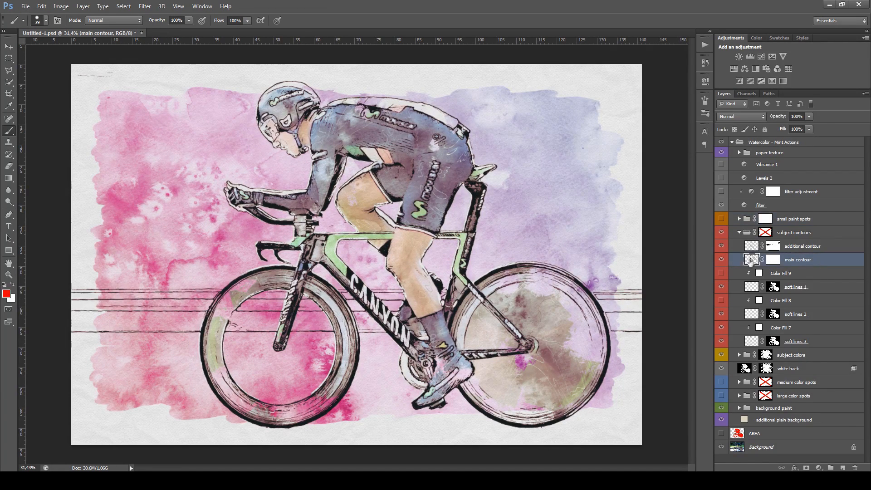
left_click(721, 259)
left_click(721, 260)
left_click(778, 263)
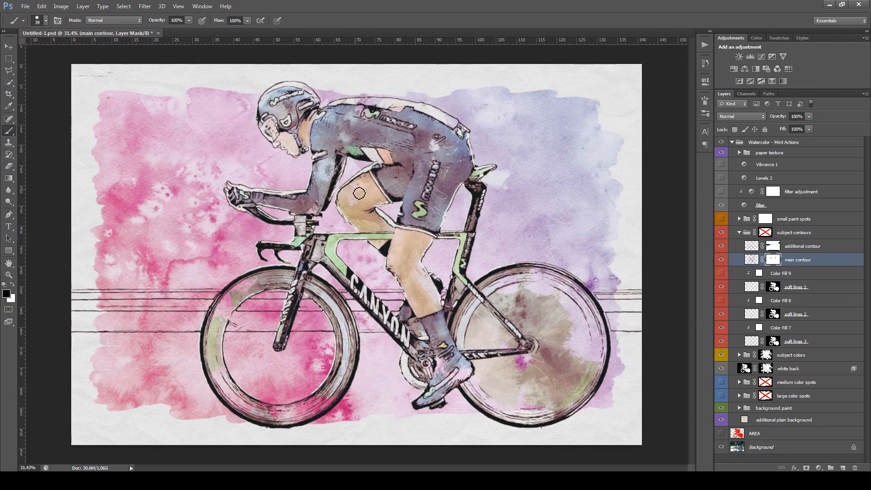
Select the soft lines 3 layer and toggle Color Fill 7 to compare its lines on the rear wheel, leaving the fill shown
scroll(465, 264, "down", 1)
scroll(464, 264, "up", 1)
scroll(409, 311, "up", 3)
left_click_drag(690, 217, 693, 232)
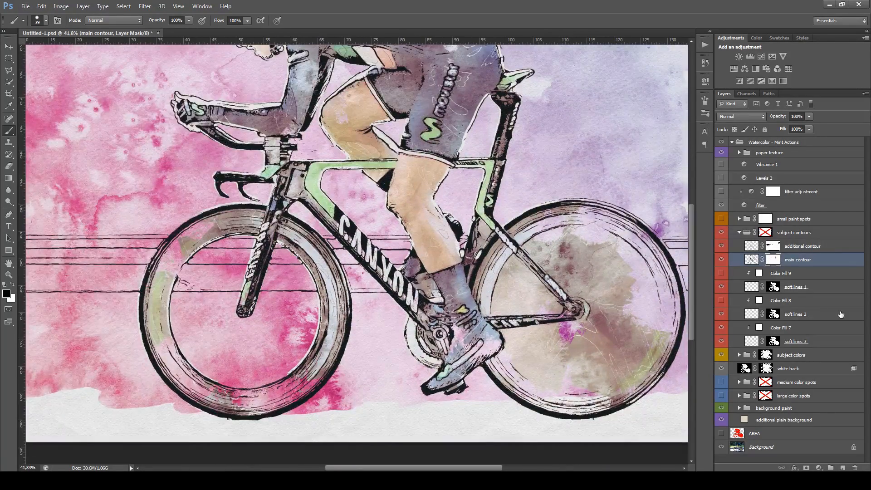
scroll(841, 313, "up", 1)
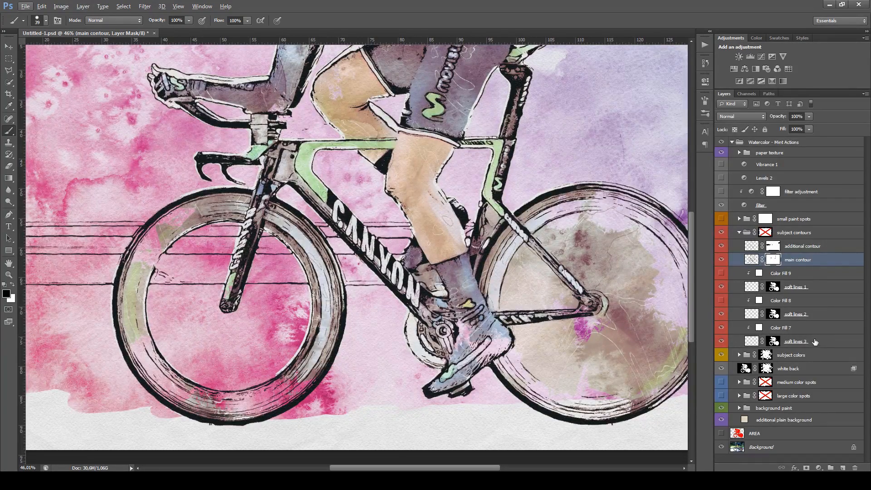
left_click(740, 338)
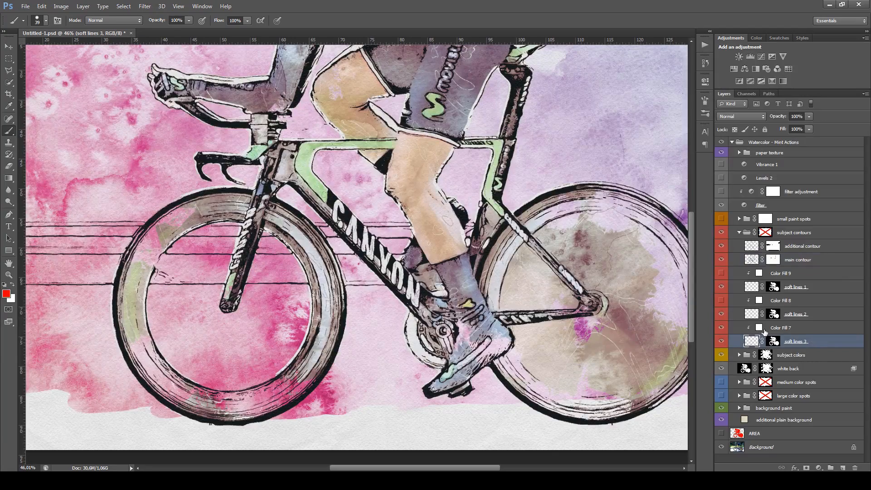
left_click(722, 328)
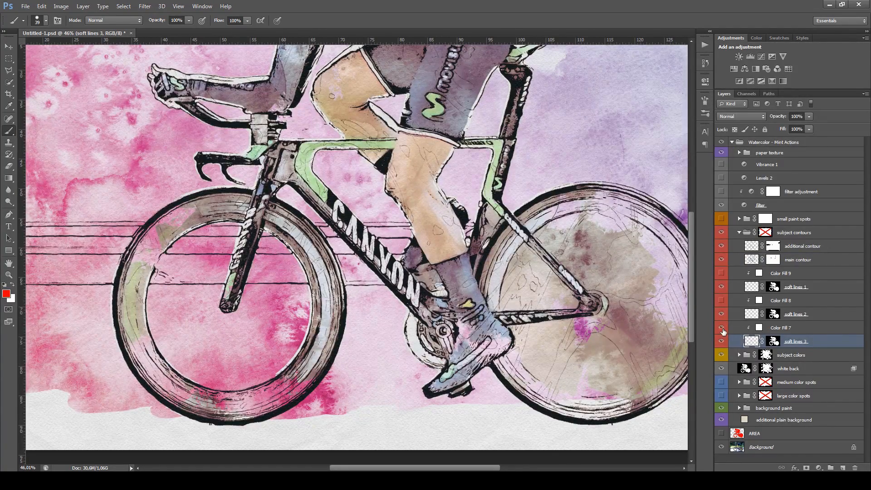
scroll(621, 359, "up", 1)
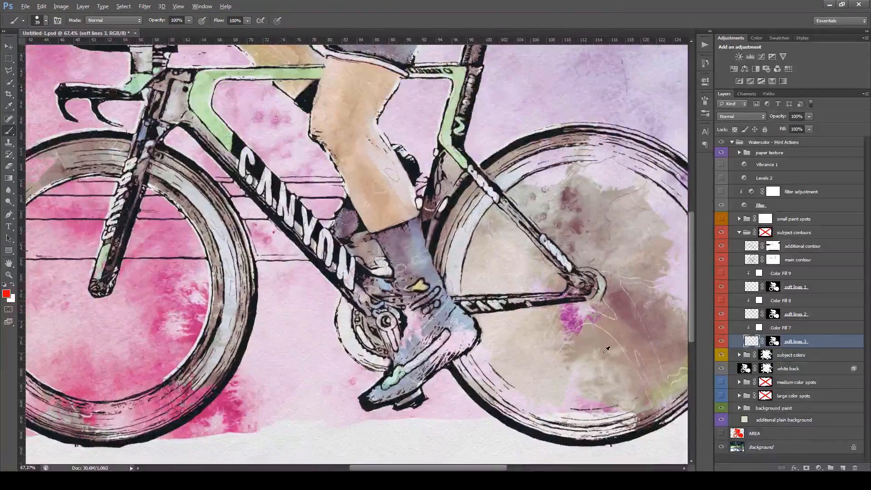
scroll(621, 360, "up", 1)
mouse_move(621, 359)
left_mouse_down()
mouse_move(486, 326)
mouse_move(540, 307)
mouse_move(512, 302)
mouse_move(692, 280)
left_mouse_up()
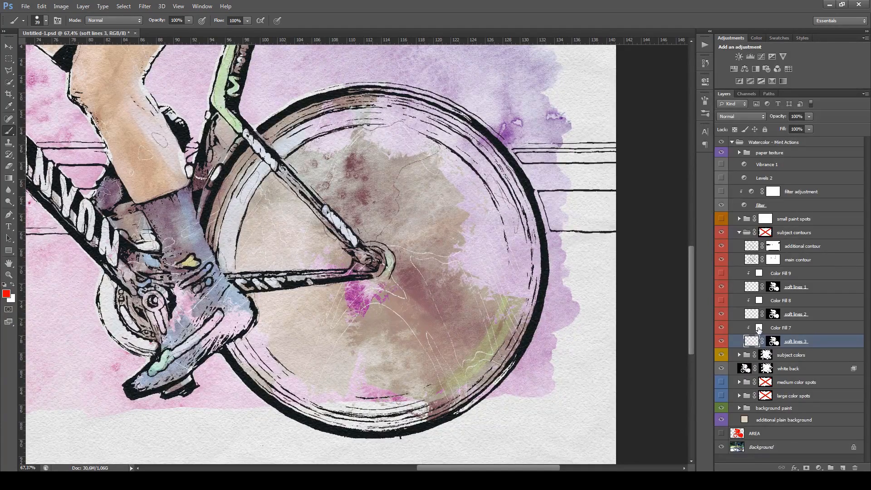
Try out the color choice for Color Fill 7 and accept white, ffffff
double_click(758, 328)
mouse_move(616, 145)
left_mouse_down()
mouse_move(578, 139)
mouse_move(562, 152)
mouse_move(524, 128)
left_mouse_up()
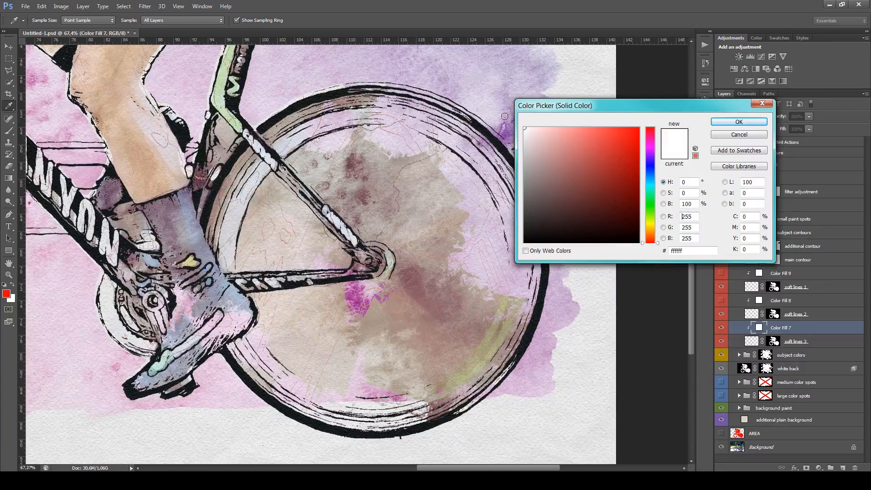
left_click(719, 126)
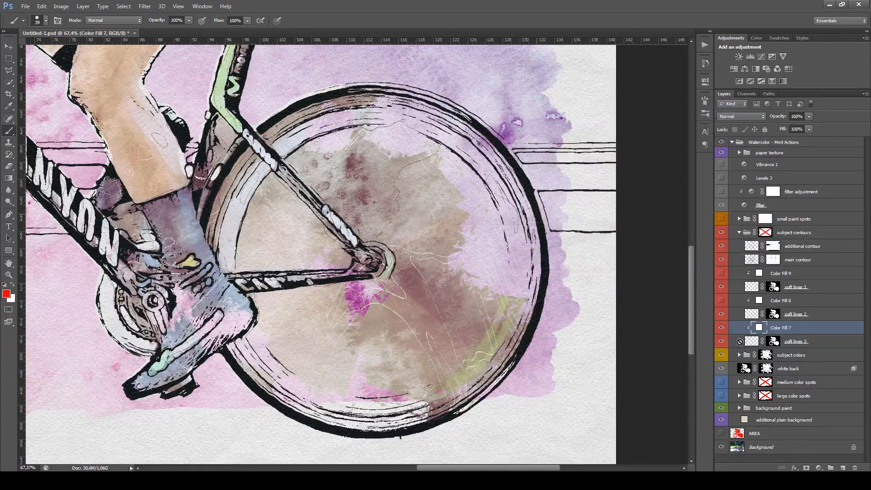
Select the soft lines 2 layer and toggle it and soft lines 1 to compare their fine lines on the cyclist, leaving both shown
left_click(821, 315)
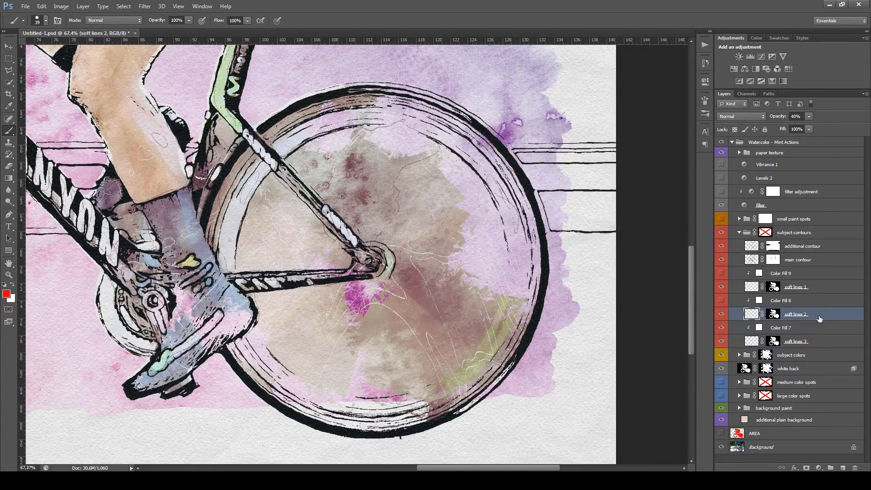
mouse_move(190, 147)
left_mouse_down()
mouse_move(359, 249)
mouse_move(474, 294)
left_mouse_up()
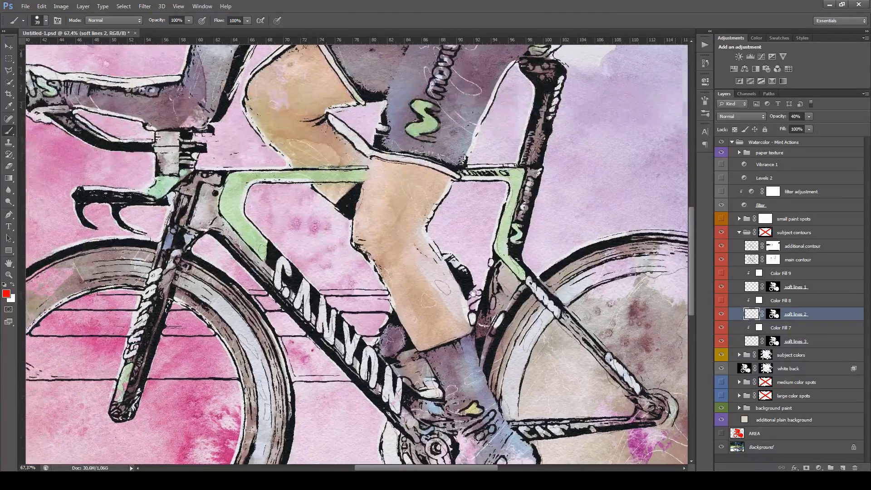
left_click_drag(407, 187, 438, 342)
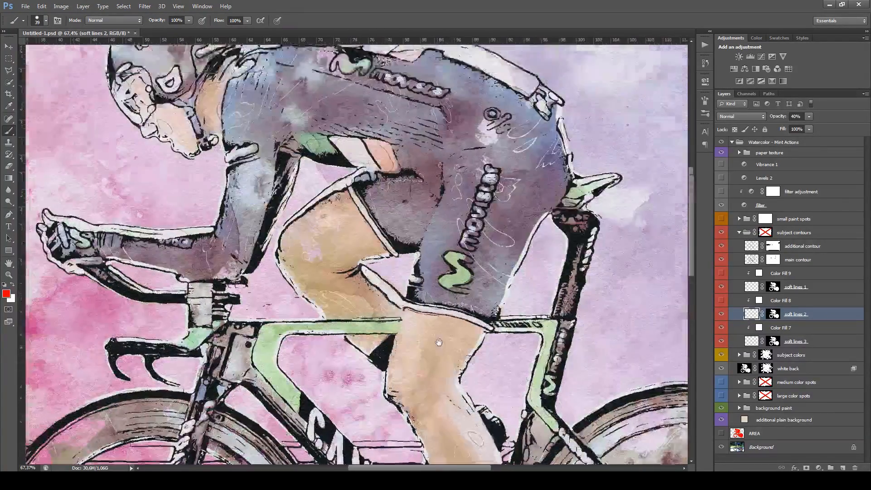
left_click_drag(122, 71, 234, 186)
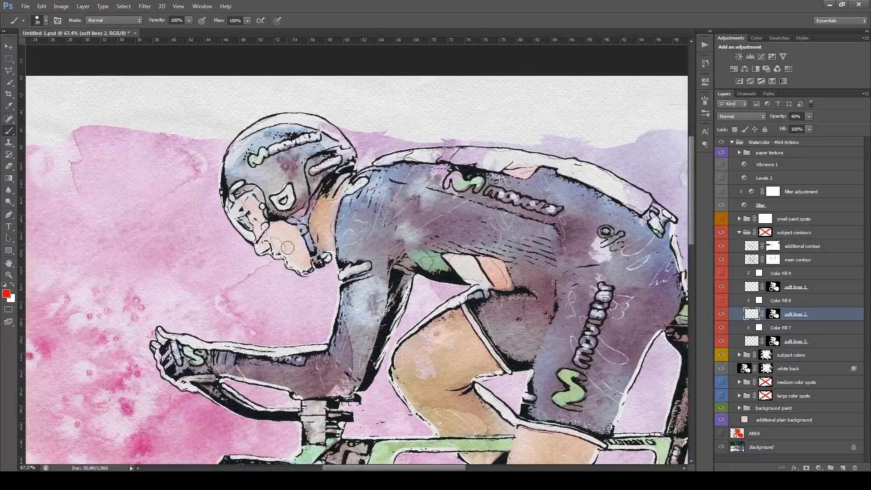
left_click_drag(518, 438, 434, 221)
left_click(721, 314)
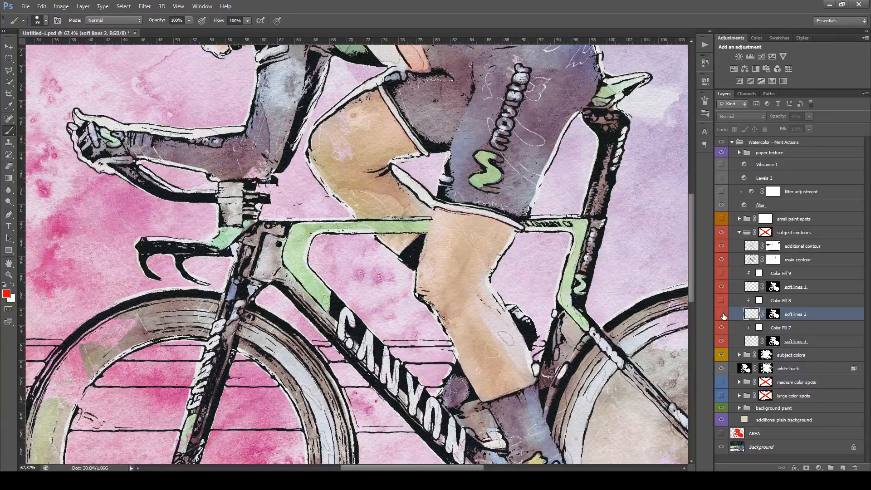
left_click(722, 287)
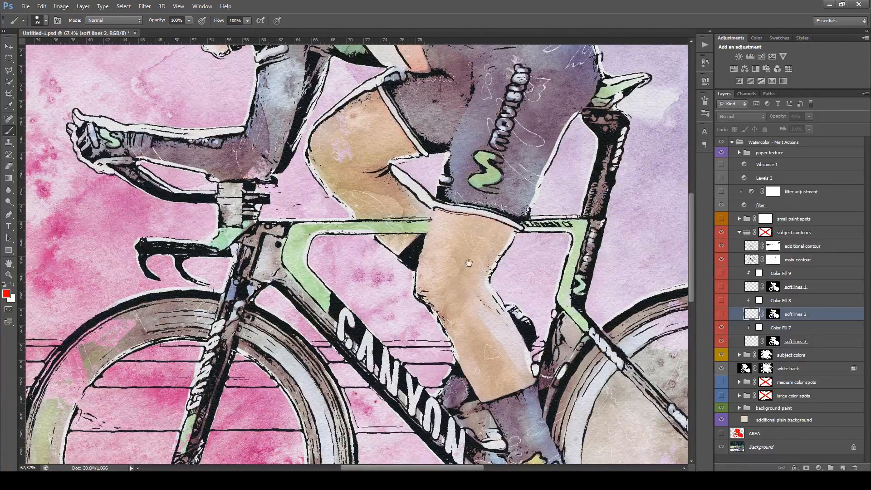
left_click_drag(483, 214, 442, 192)
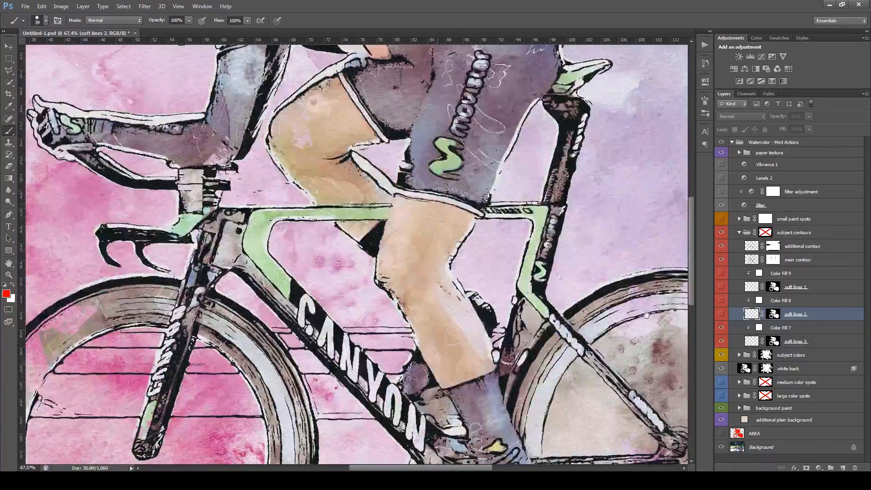
left_click(722, 314)
left_click(721, 287)
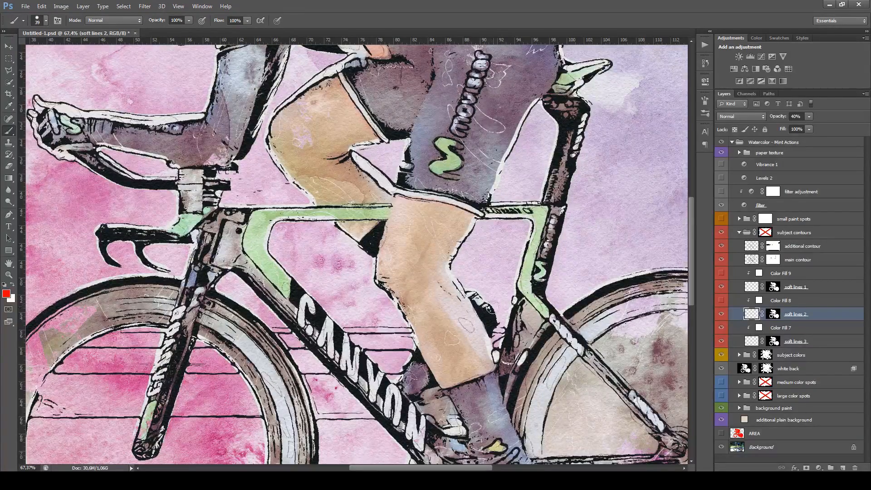
left_click_drag(473, 234, 480, 298)
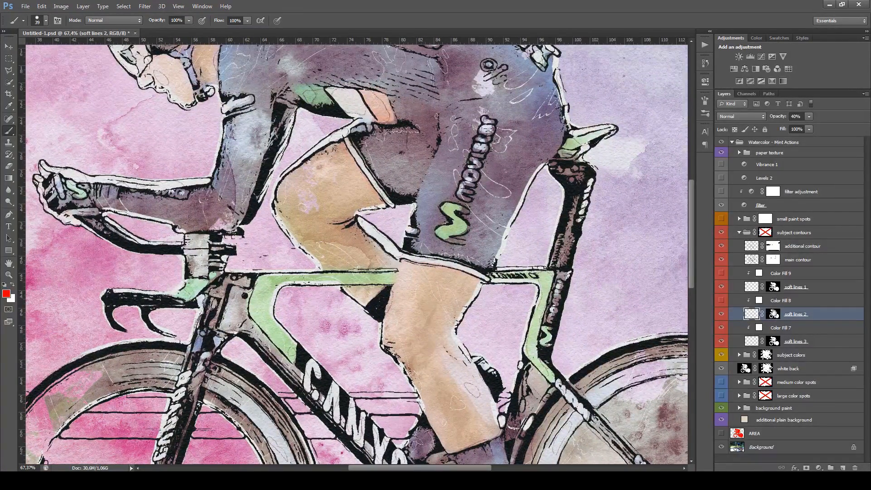
Select the soft lines 2 layer mask, and collapse the subject contours group
left_click(772, 314)
left_click_drag(428, 345, 448, 249)
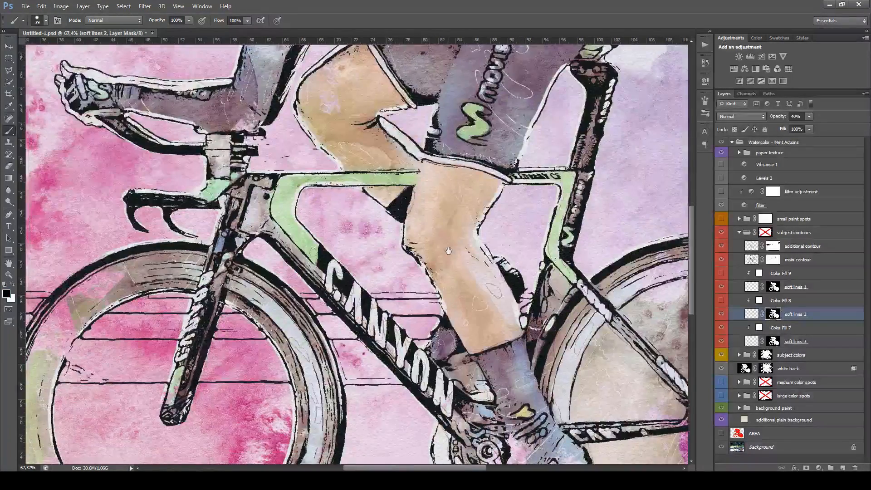
scroll(391, 283, "down", 4)
scroll(391, 283, "down", 1)
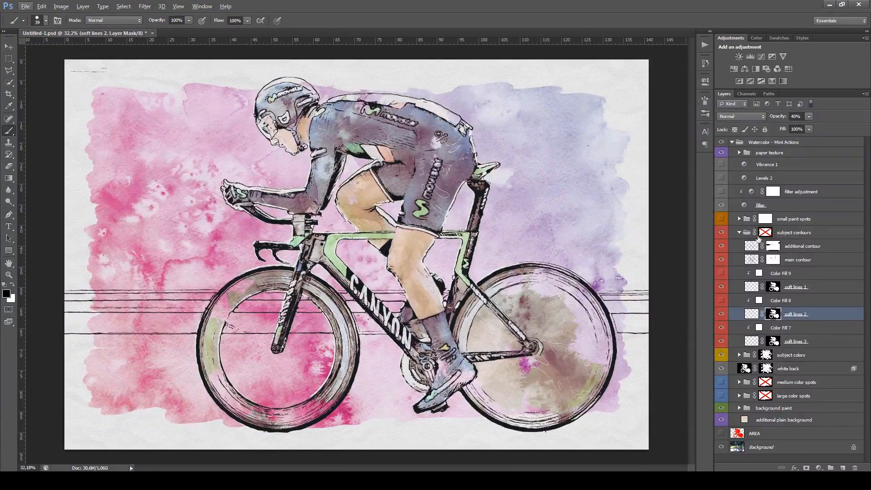
left_click(740, 234)
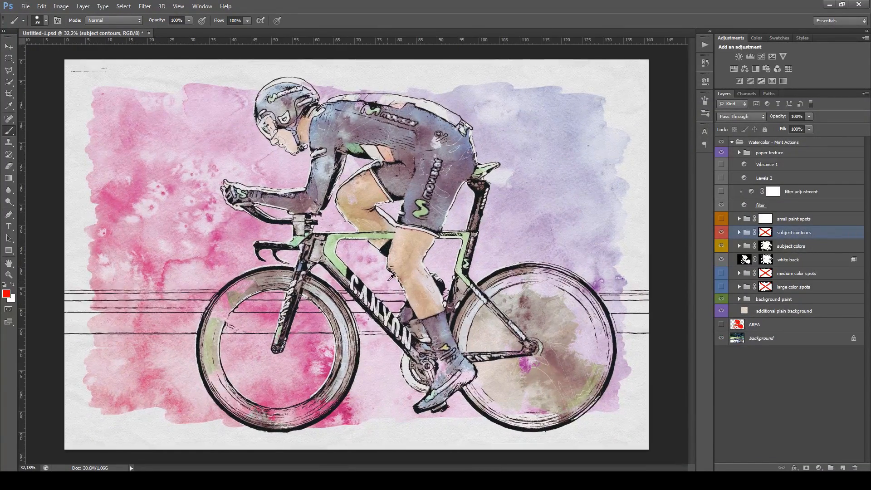
Expand the subject colors group and the Group 1 nested inside it
key("alt")
scroll(417, 204, "up", 1)
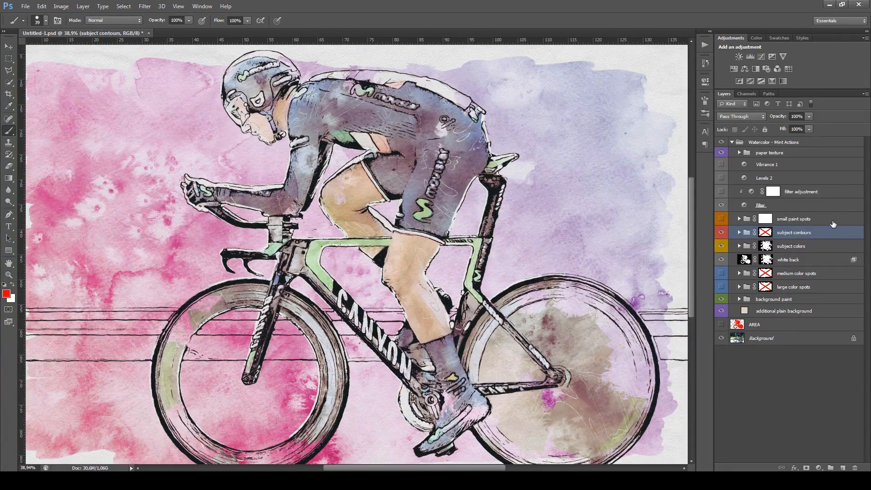
left_click(807, 248)
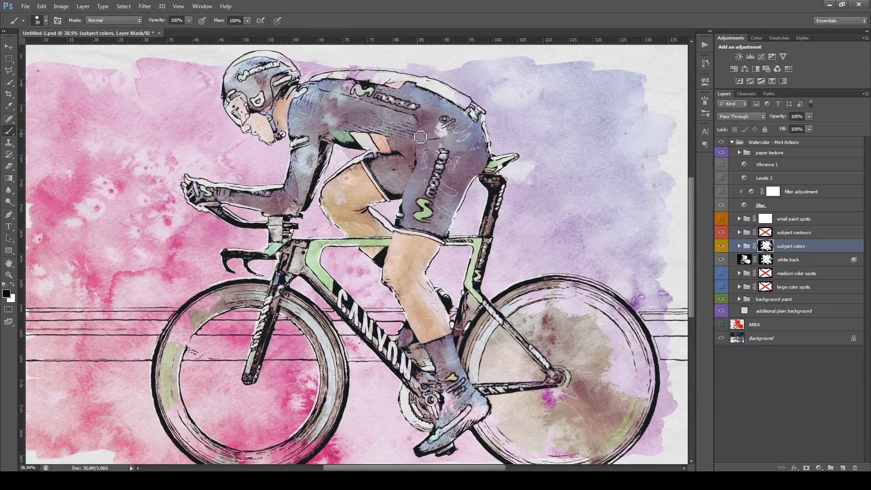
left_click(739, 246)
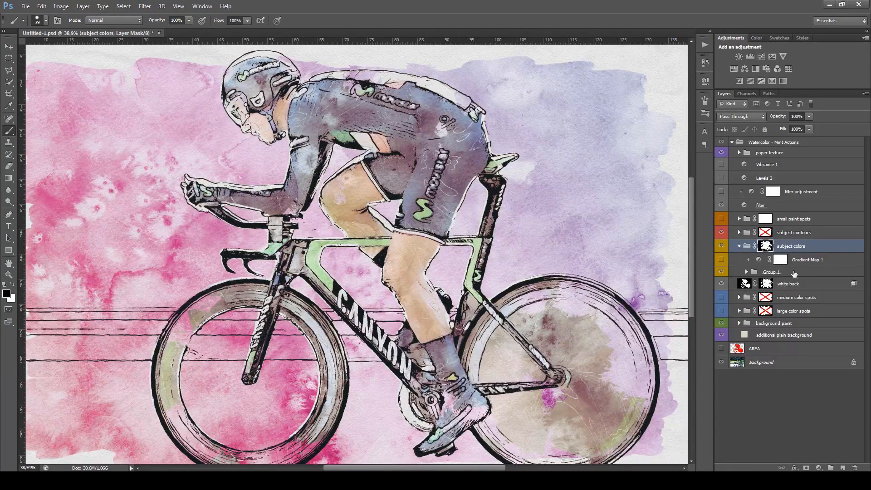
left_click(746, 273)
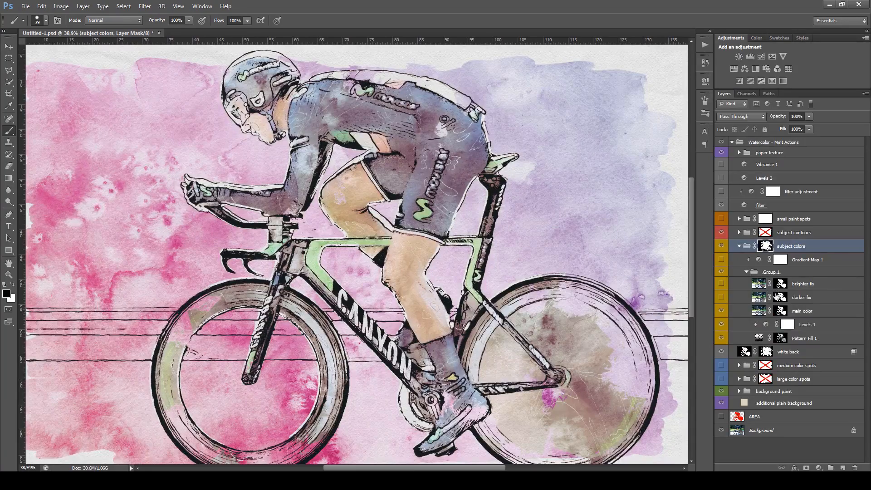
Show Gradient Map 1 and try a dark maroon, 360c21, for the gradient stop at 20%
left_click(722, 260)
scroll(790, 250, "down", 3)
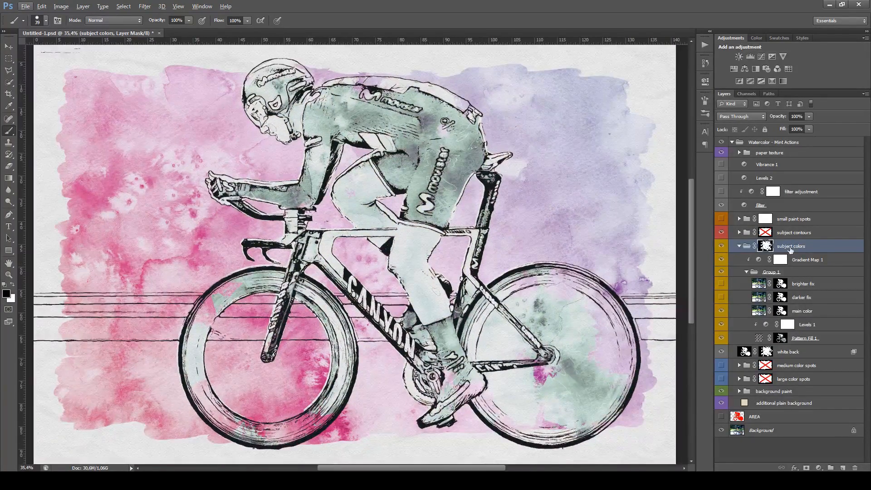
double_click(759, 259)
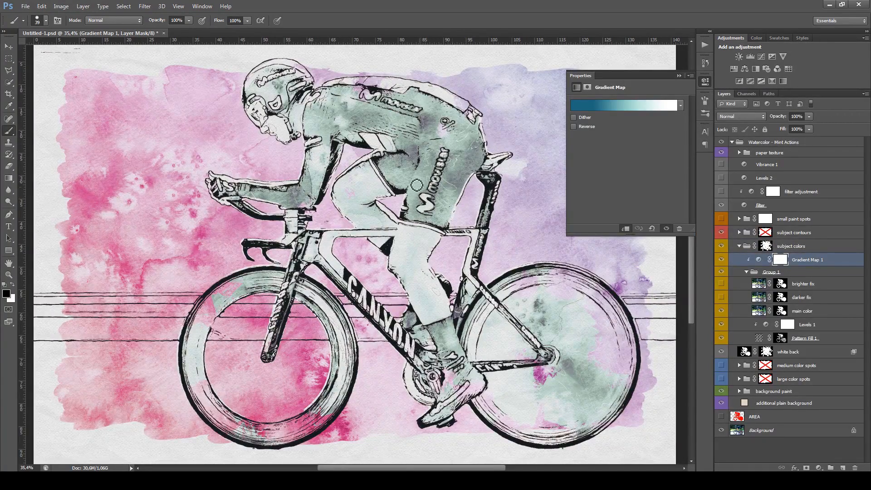
left_click(629, 111)
double_click(634, 357)
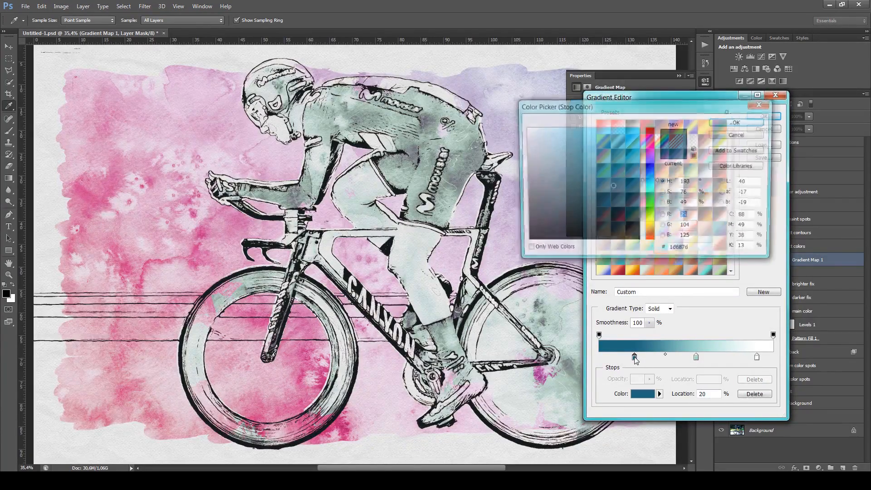
left_click_drag(650, 181, 652, 140)
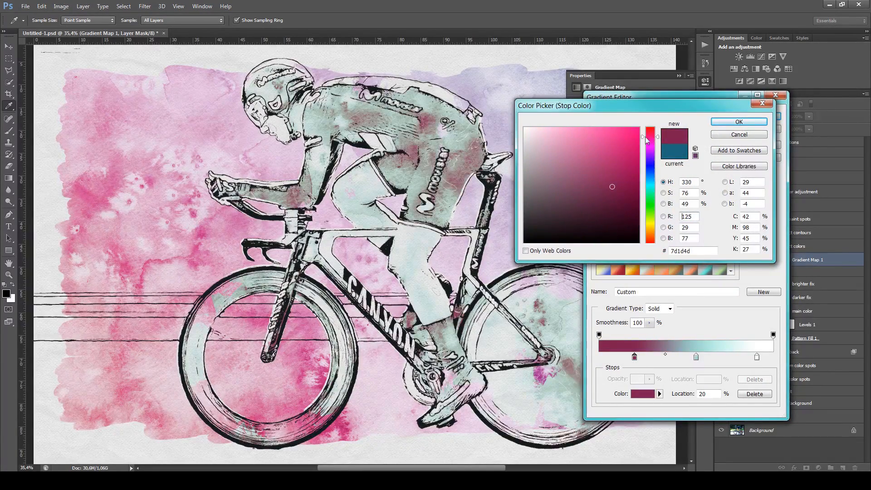
left_click(581, 149)
left_click(603, 215)
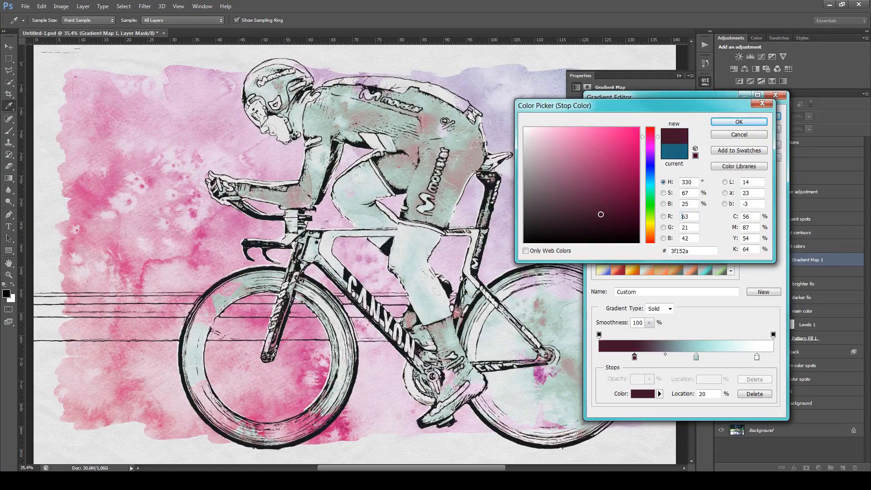
left_click(615, 218)
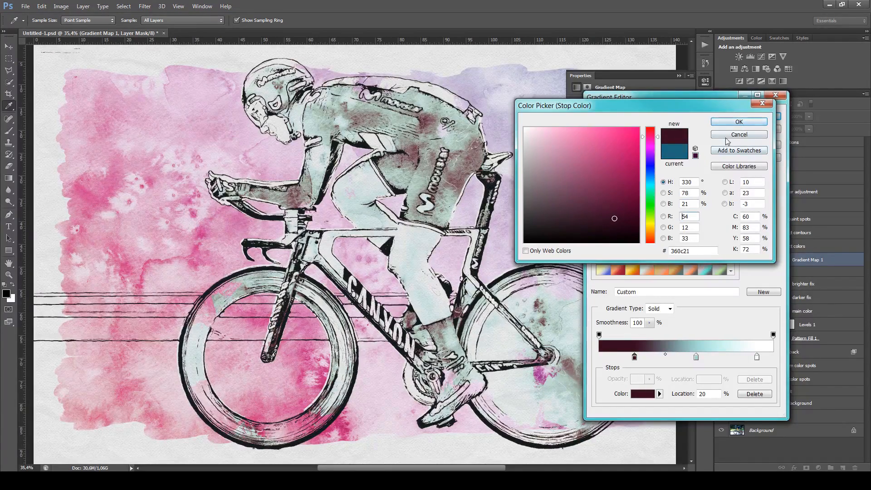
left_click(739, 121)
Try a pale yellow, d3d6a0, for the gradient stop at 56%, discarding all the gradient edits and hiding Gradient Map 1
double_click(696, 357)
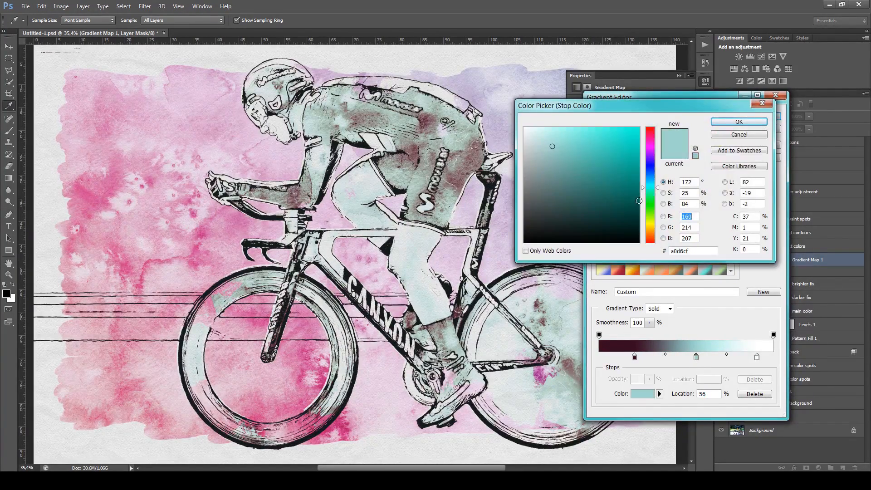
left_click_drag(650, 176, 651, 227)
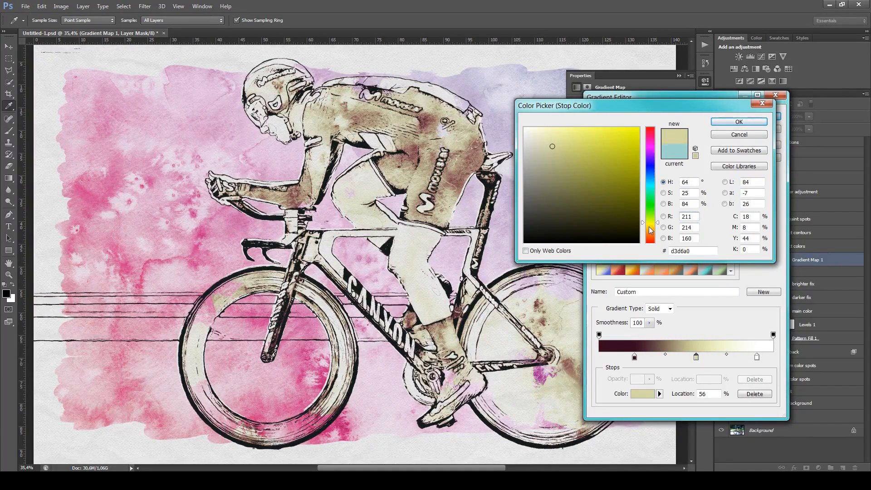
left_click(748, 136)
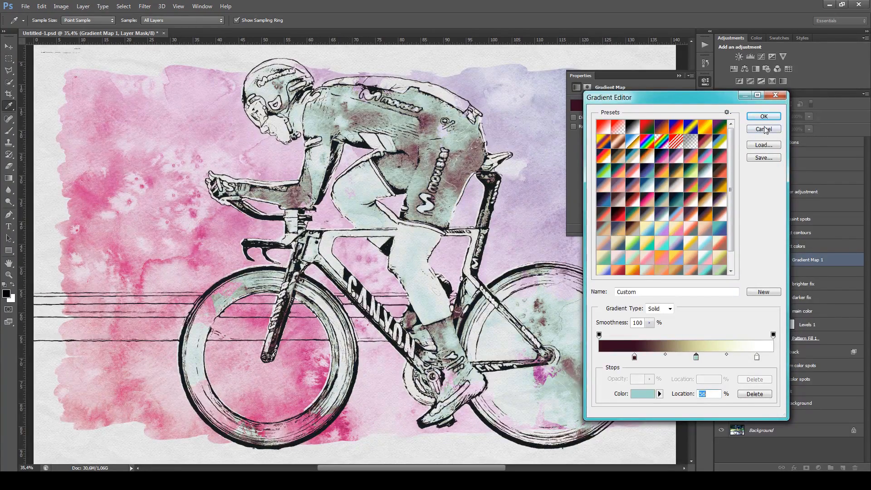
left_click(764, 129)
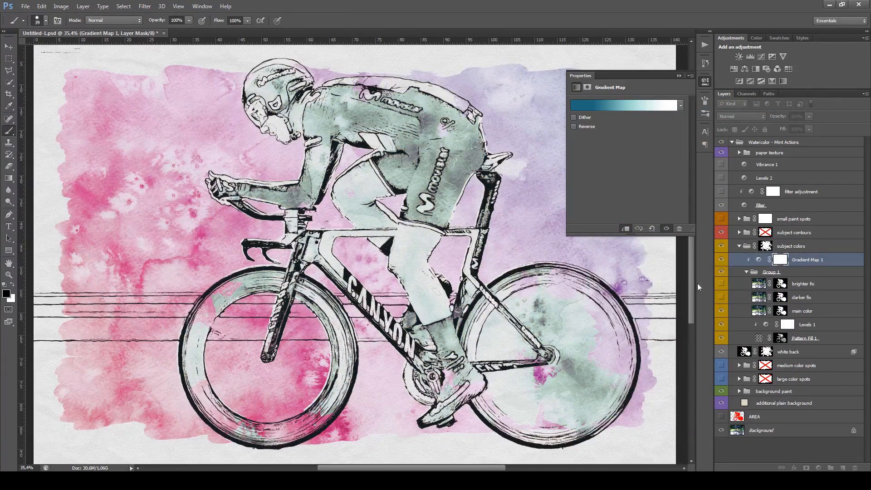
left_click(721, 260)
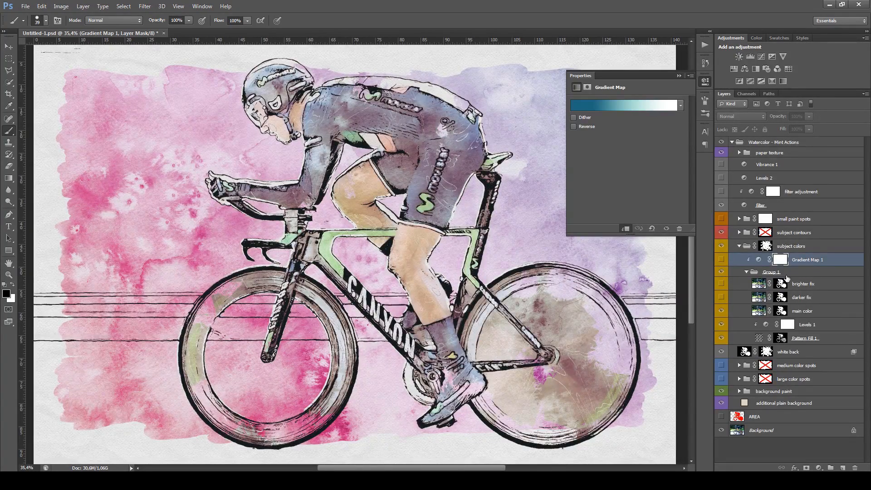
Select Group 1 and toggle the darker fix and brighter fix layers to compare the cyclist's colors, leaving both hidden
left_click(789, 275)
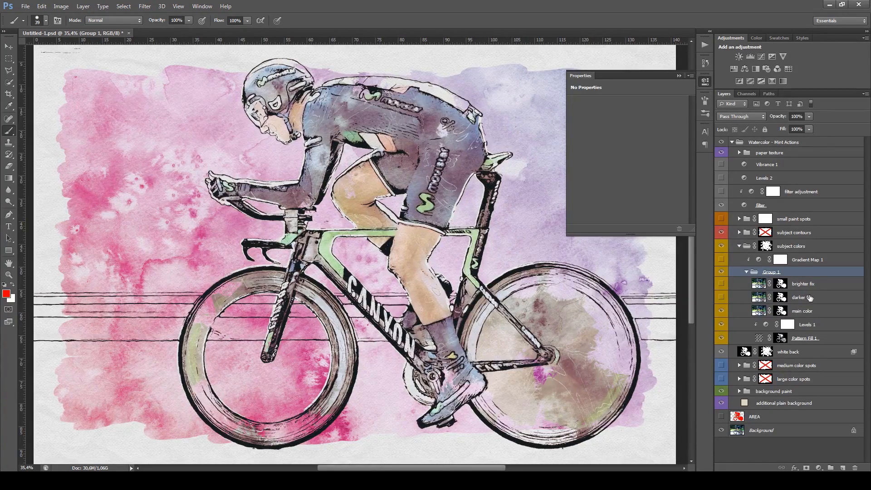
scroll(377, 257, "down", 3)
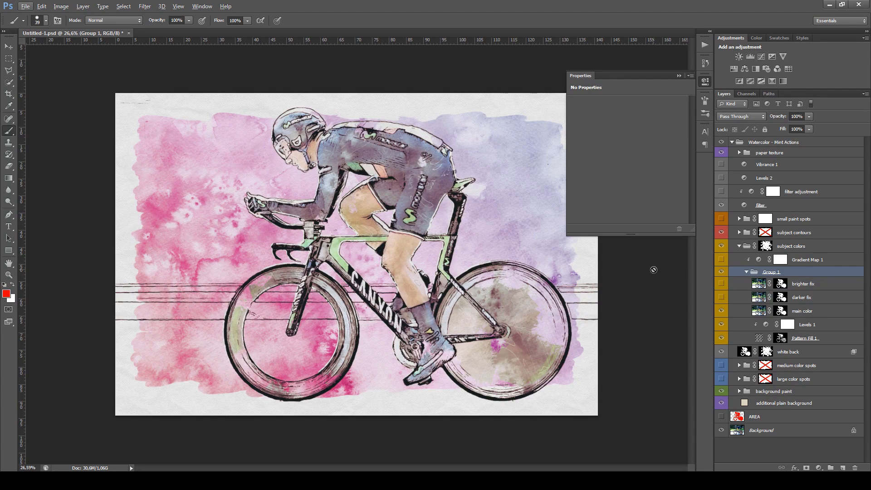
left_click(722, 297)
left_click(721, 284)
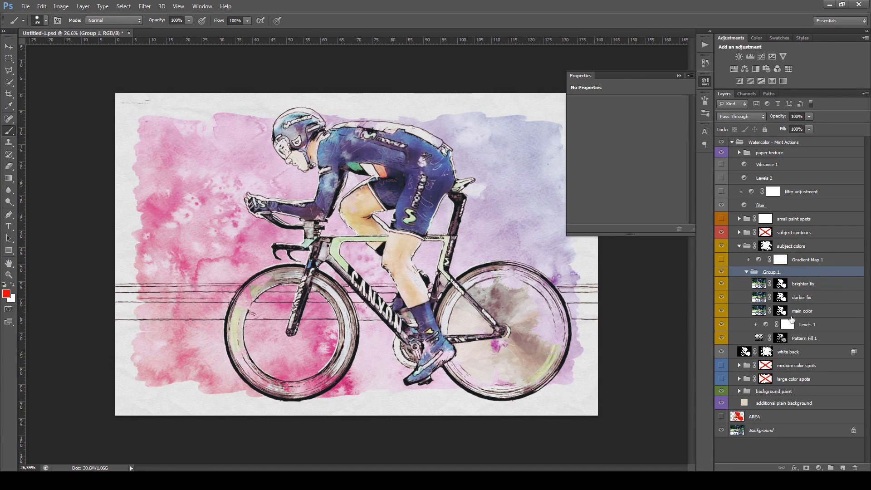
left_click(722, 285)
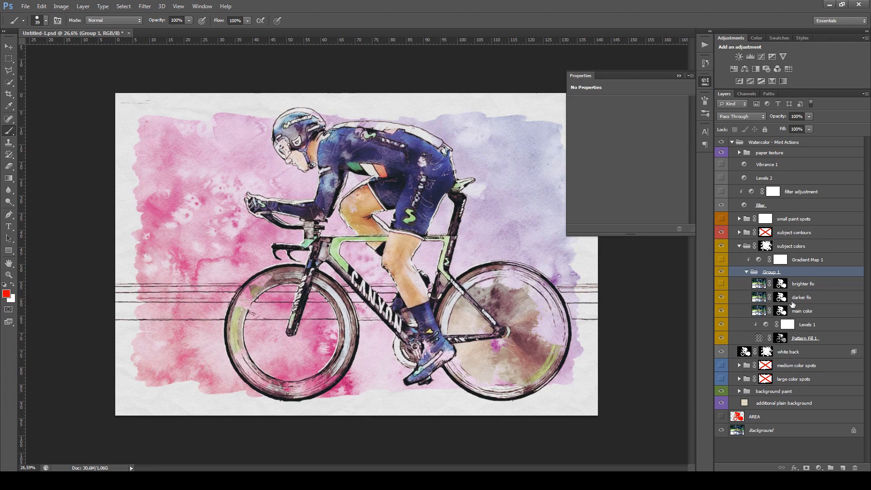
left_click(722, 297)
left_click(722, 284)
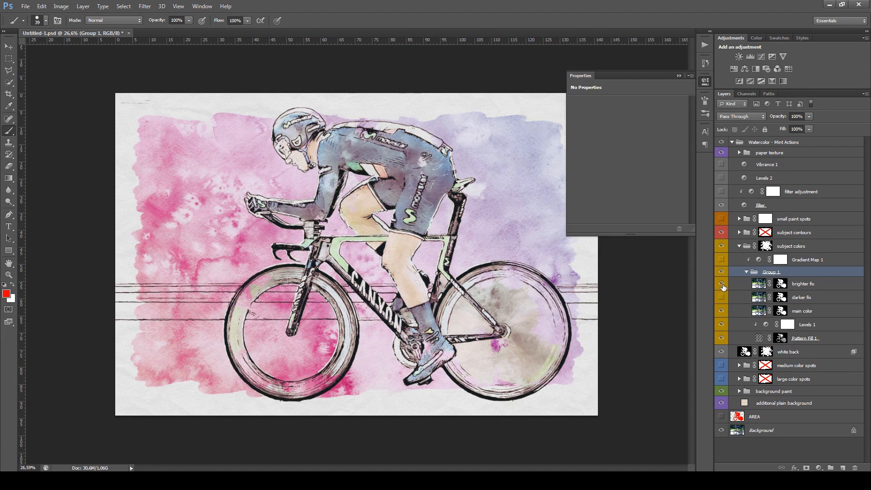
left_click(722, 298)
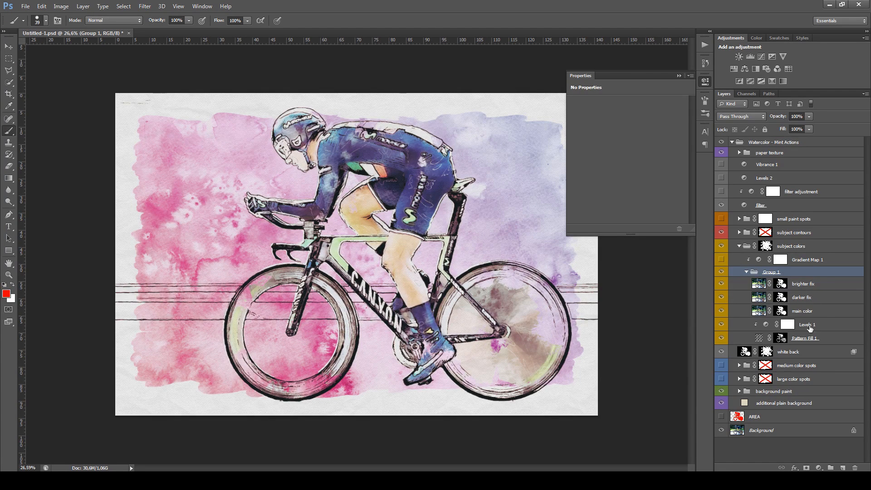
left_click(722, 297)
left_click(721, 284)
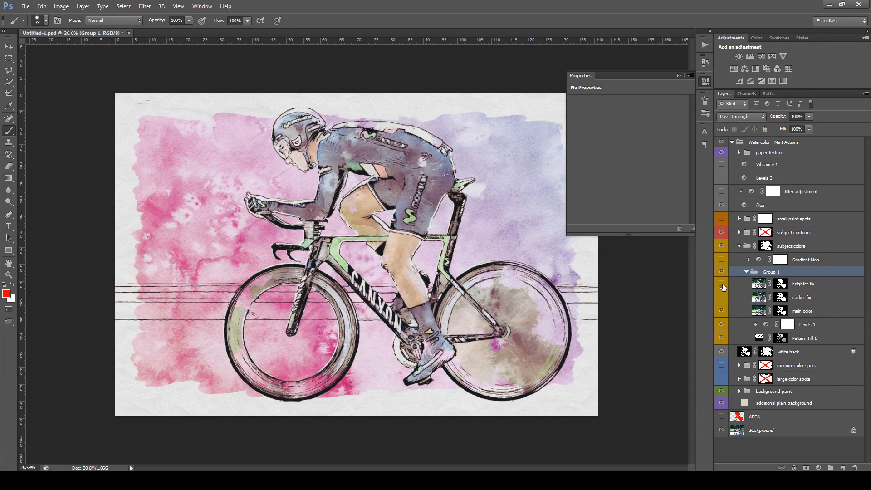
scroll(409, 227, "up", 3)
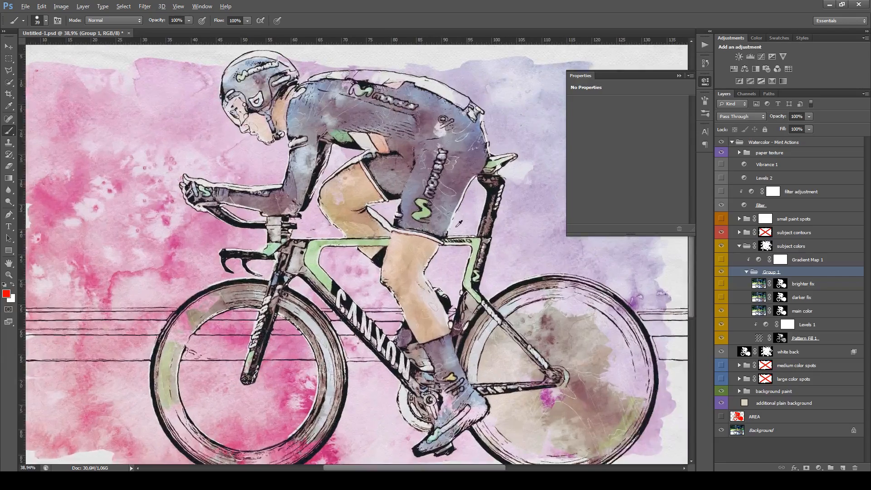
Reposition the Pattern Fill 1 watercolor texture within the cyclist and bike, and accept the new placement
left_click(759, 341)
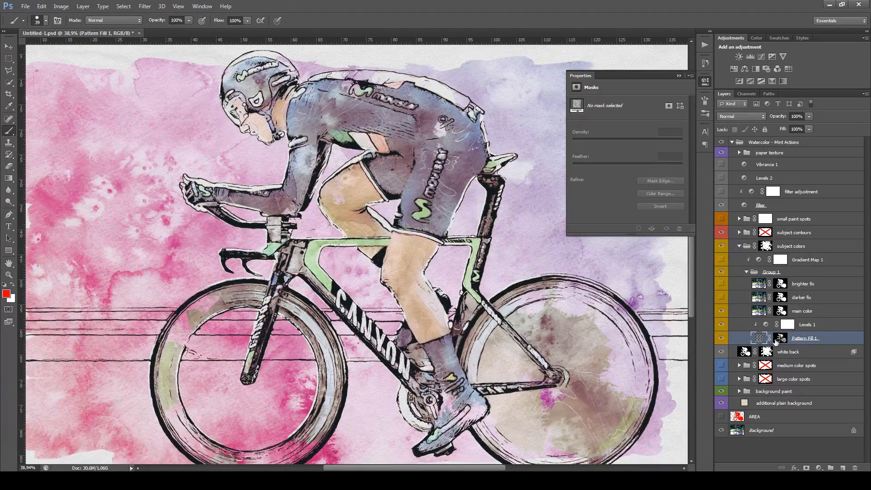
double_click(759, 339)
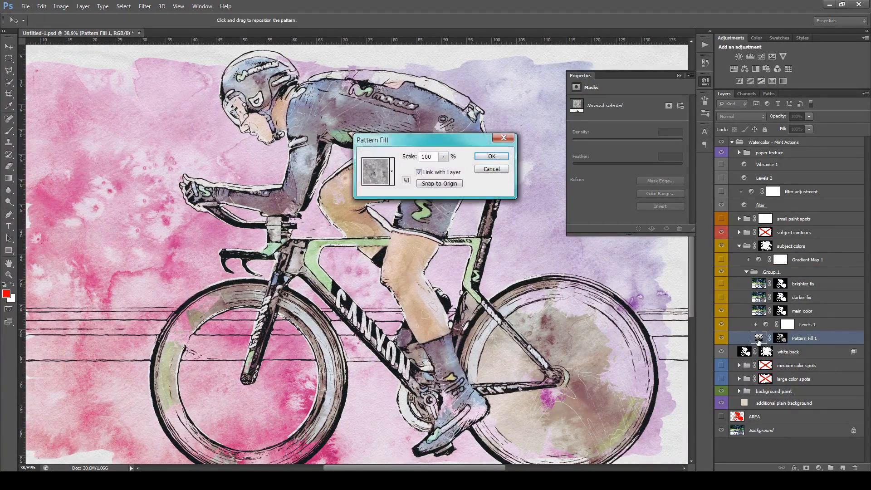
left_click_drag(248, 222, 389, 294)
left_click_drag(375, 251, 397, 304)
left_click_drag(374, 270, 294, 178)
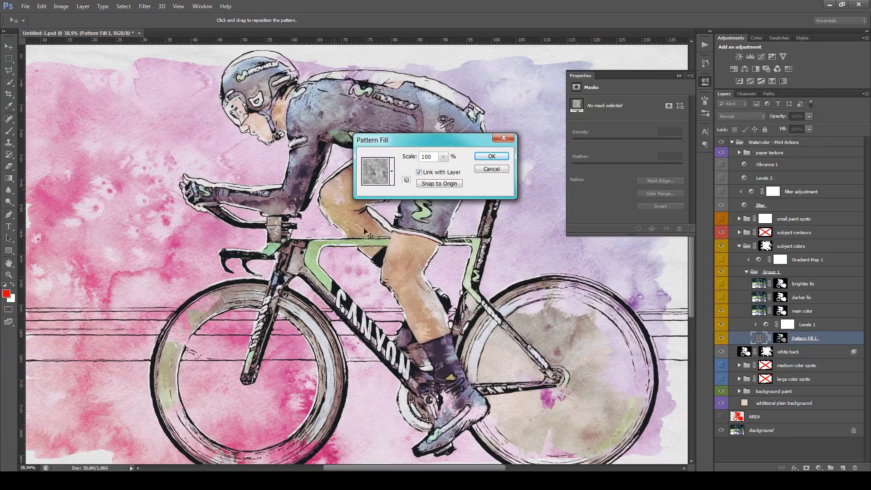
left_click_drag(372, 103, 452, 81)
left_click(491, 157)
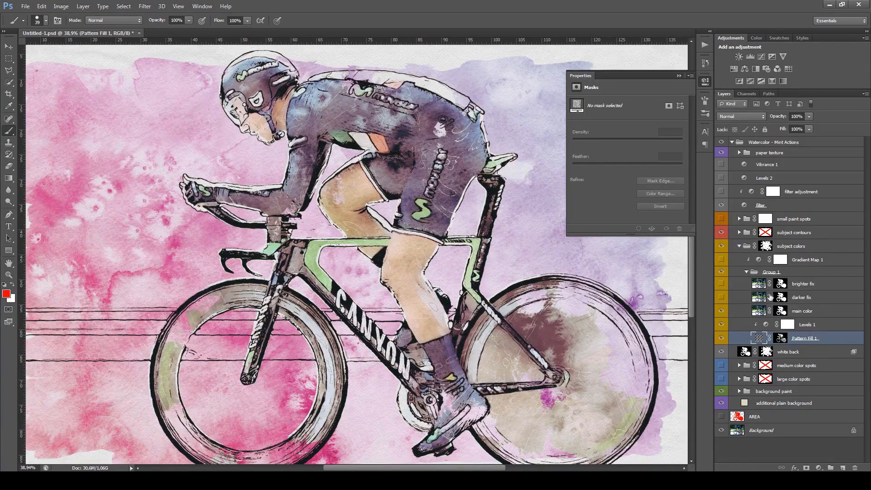
Collapse the subject colors group and show the small paint spots group
left_click(740, 248)
scroll(447, 258, "down", 2)
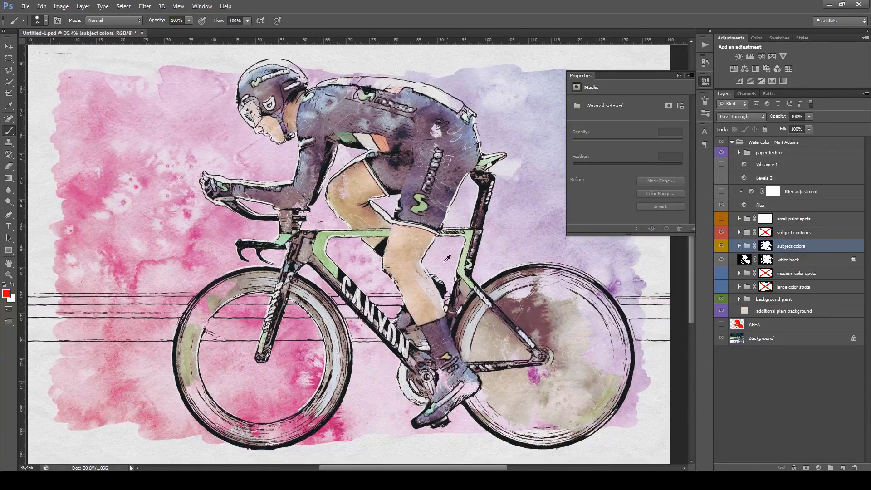
key("alt")
left_click(826, 222)
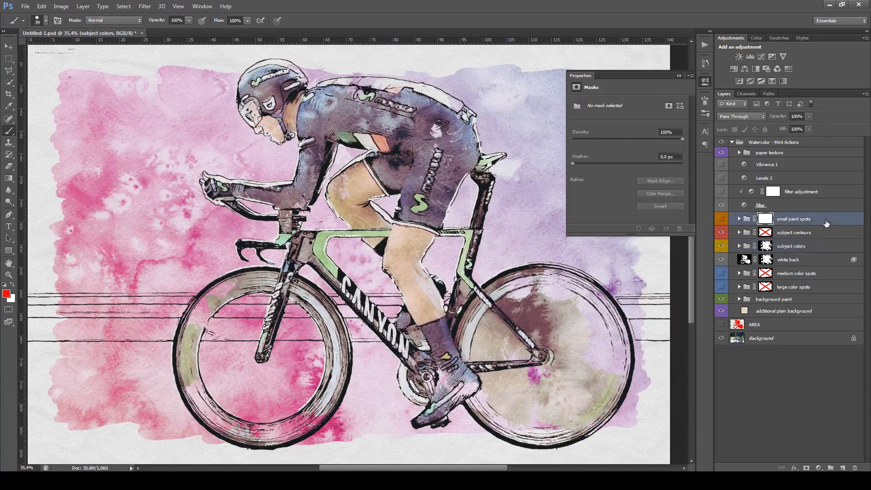
left_click(721, 220)
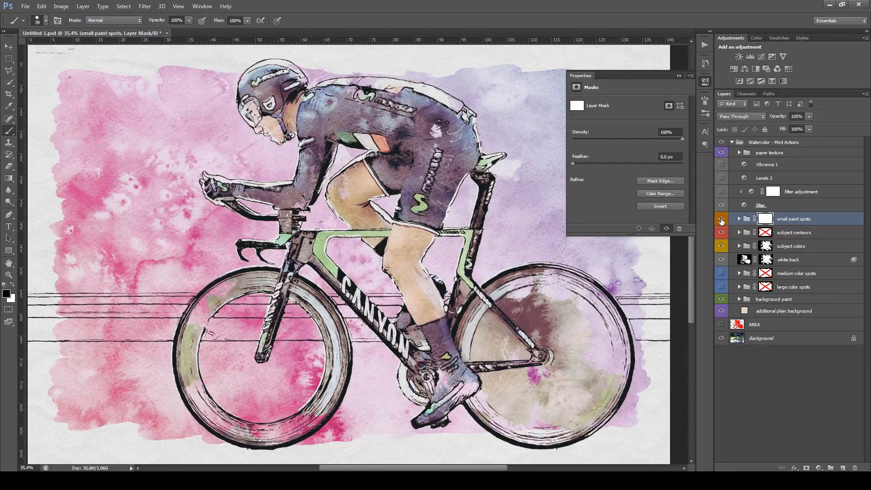
scroll(393, 188, "down", 2)
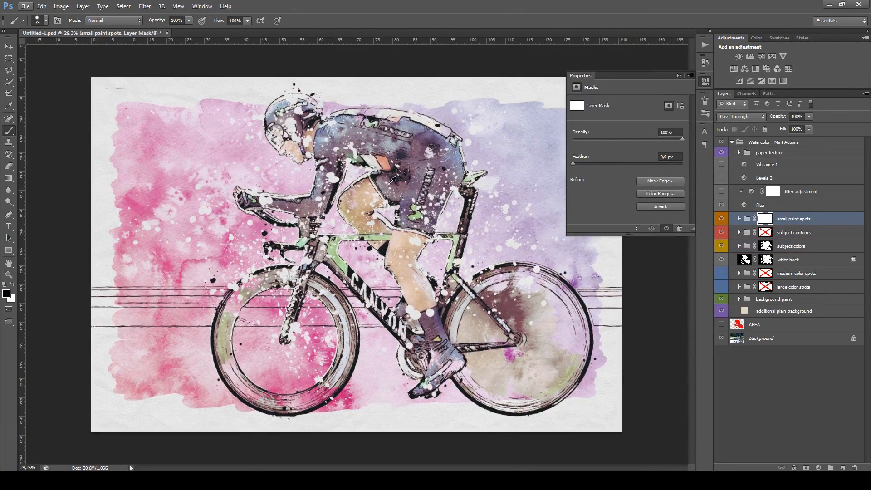
Expand the small paint spots group to reveal its spot layers and color fills
scroll(393, 187, "up", 2)
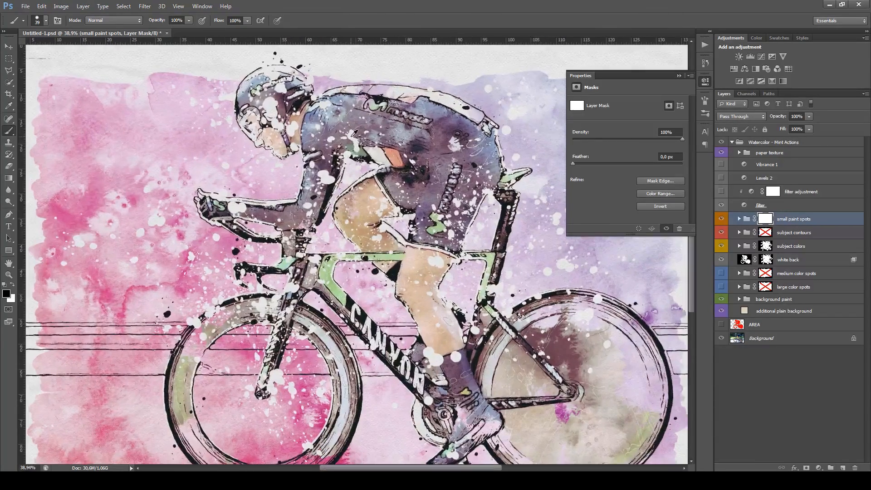
scroll(354, 139, "up", 3)
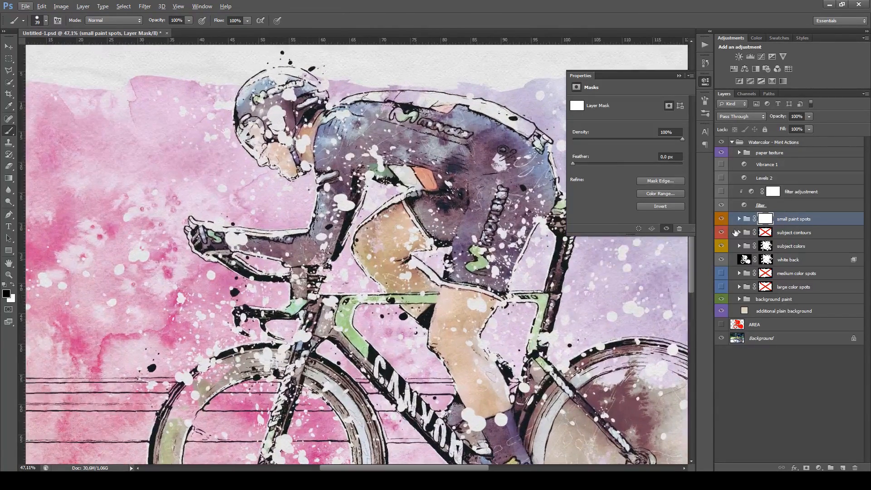
left_click(739, 219)
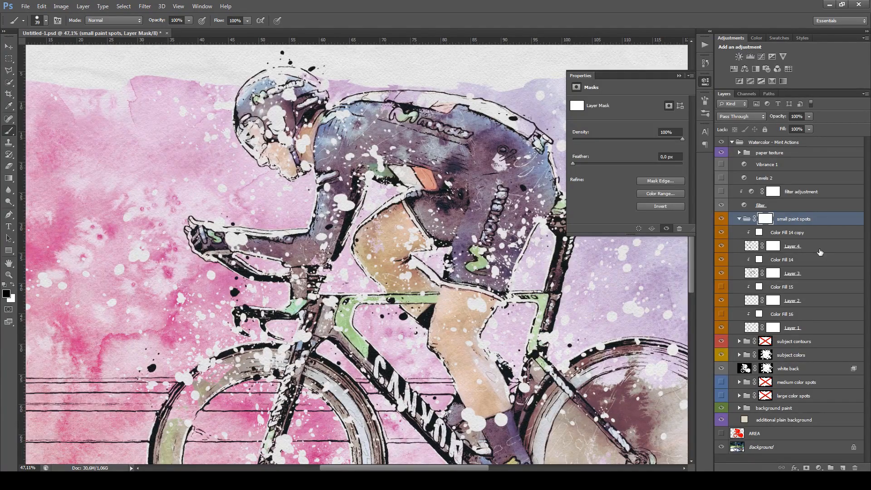
mouse_move(726, 329)
left_mouse_down()
mouse_move(722, 250)
mouse_move(721, 330)
left_mouse_up()
scroll(317, 179, "down", 3)
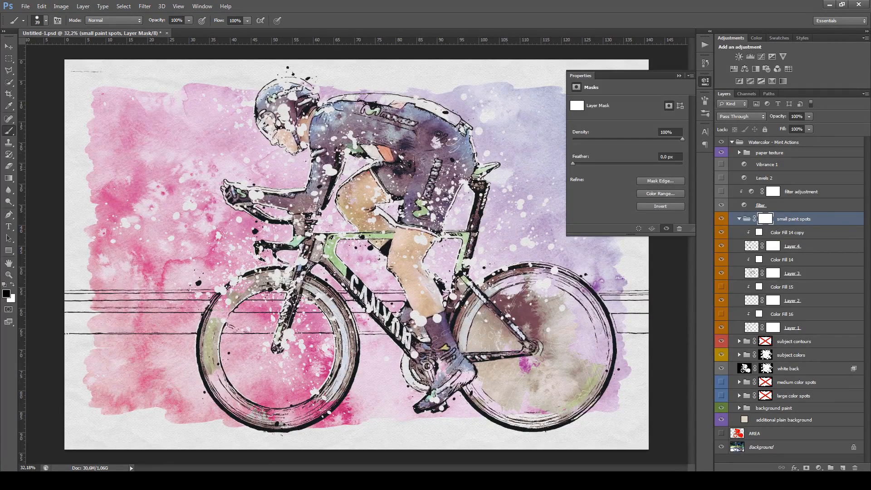
Enlarge the brush to 108 and paint black on the small paint spots mask over the cyclist's helmet and face
mouse_move(264, 117)
left_mouse_down()
mouse_move(286, 115)
mouse_move(275, 109)
left_mouse_up()
scroll(275, 107, "up", 3)
scroll(281, 111, "up", 2)
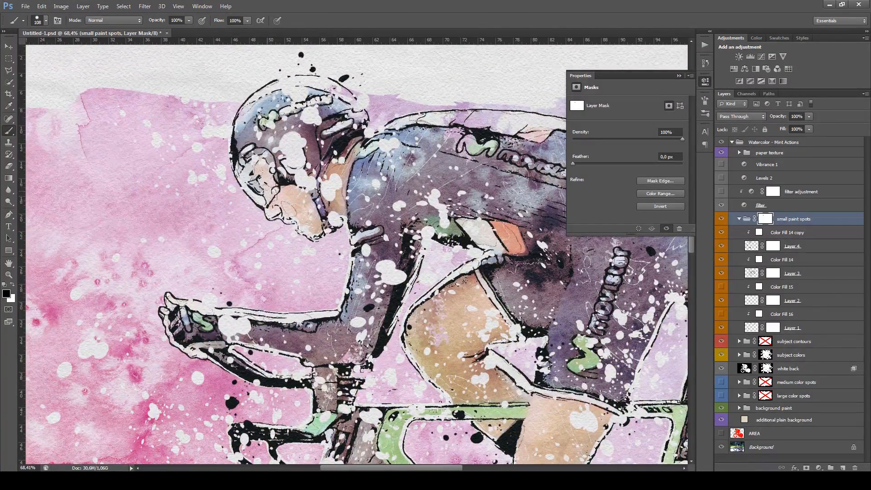
mouse_move(290, 145)
left_mouse_down()
mouse_move(304, 179)
mouse_move(327, 184)
mouse_move(333, 215)
left_mouse_up()
mouse_move(286, 78)
left_mouse_down()
mouse_move(313, 116)
mouse_move(273, 126)
left_mouse_up()
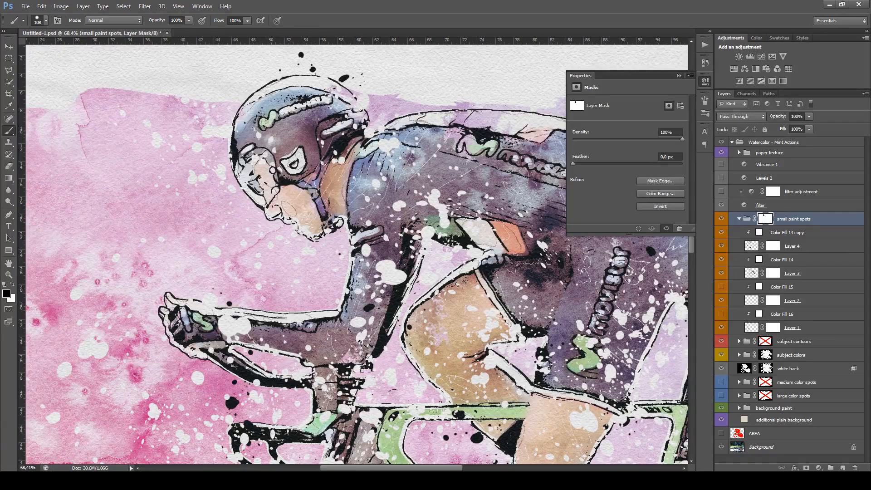
left_click(266, 136)
Look over the remaining spots on the cyclist's body and the bike, and collapse the small paint spots group
left_click_drag(343, 204, 243, 175)
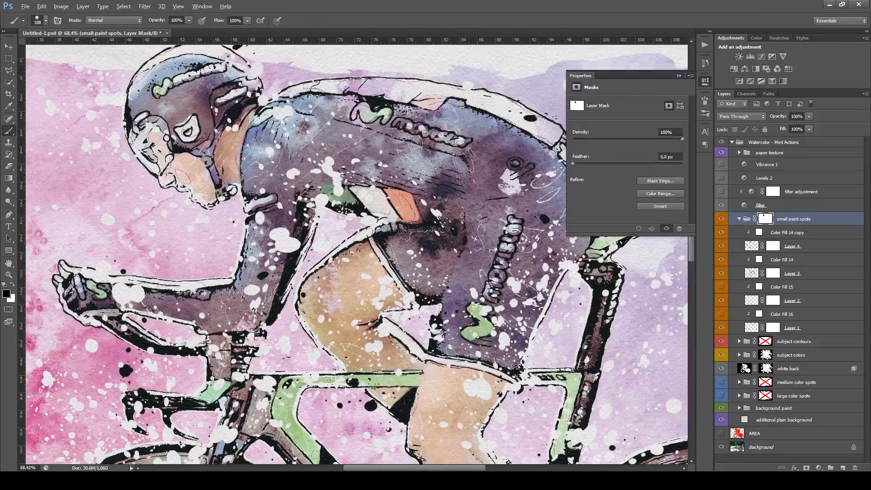
scroll(244, 176, "down", 2)
left_click_drag(290, 256, 335, 190)
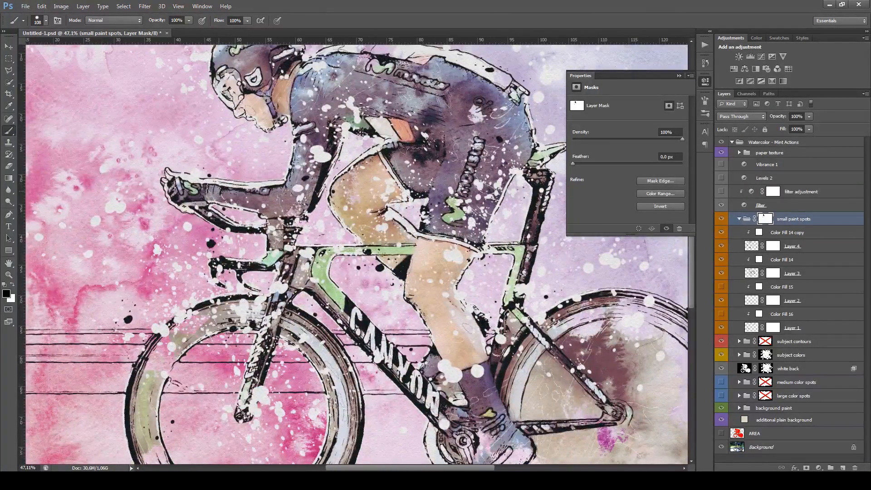
left_click_drag(410, 245, 370, 177)
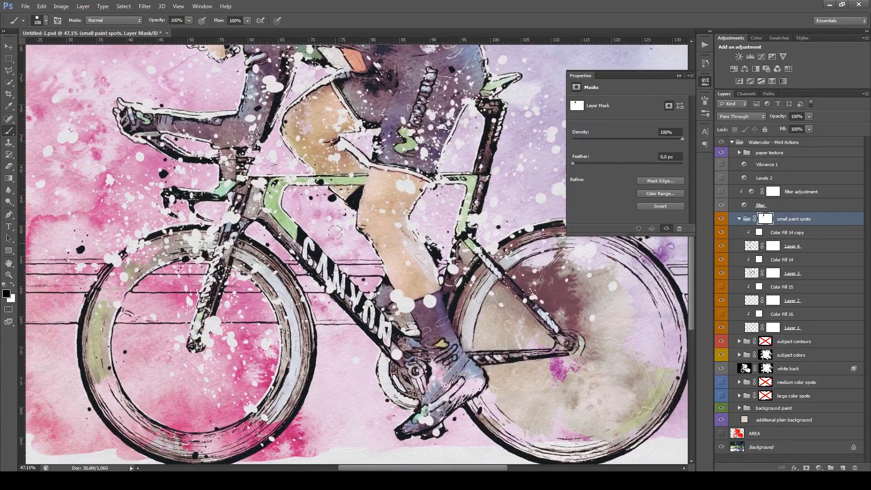
left_click_drag(320, 291, 323, 258)
scroll(323, 258, "down", 2)
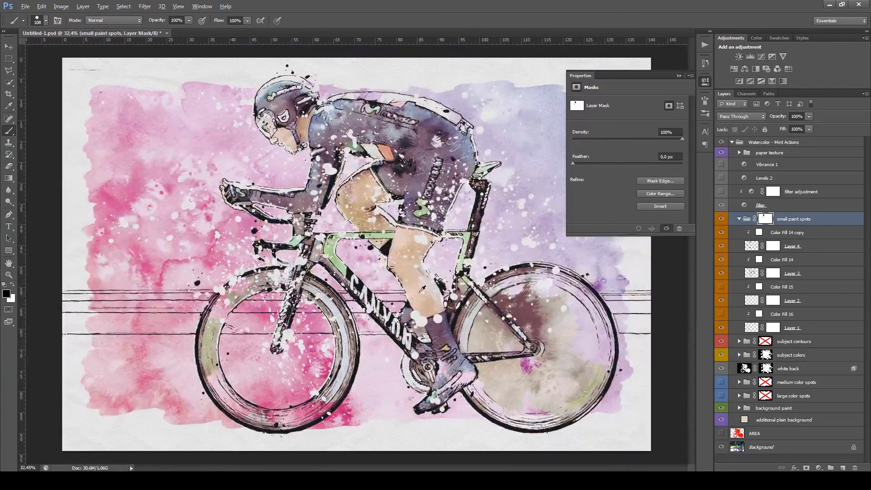
left_click(739, 219)
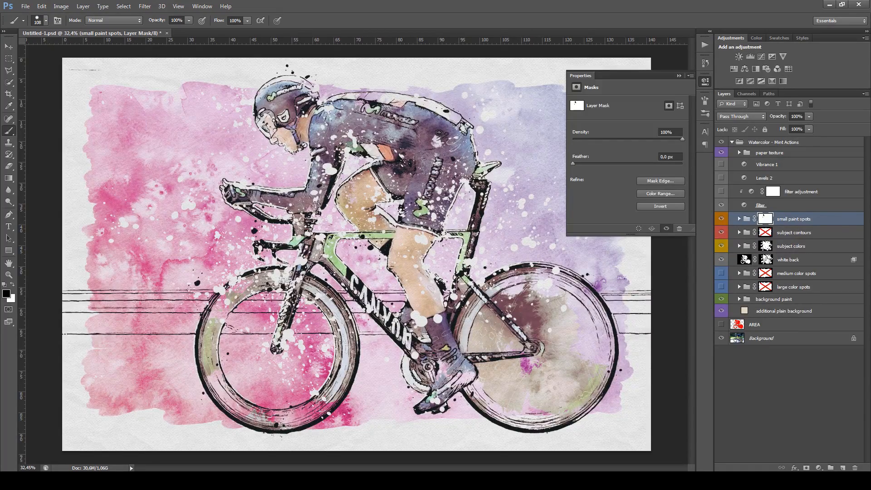
Select the subject colors mask and switch it off and on to compare the color edges, leaving it enabled
left_click(808, 253)
scroll(409, 213, "up", 2)
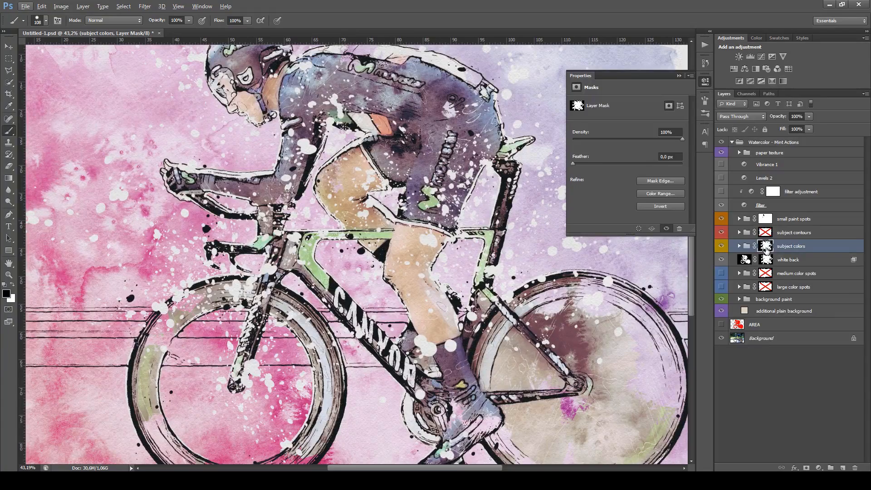
scroll(475, 360, "down", 2)
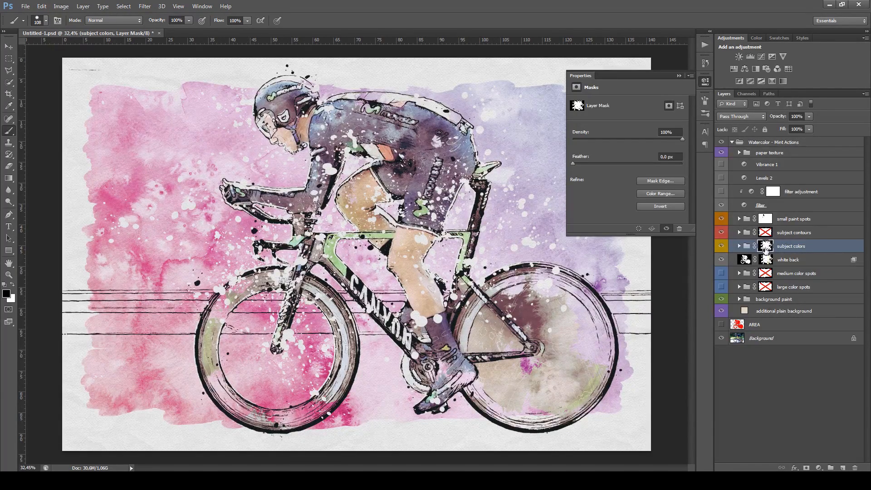
left_click(766, 248, "shift")
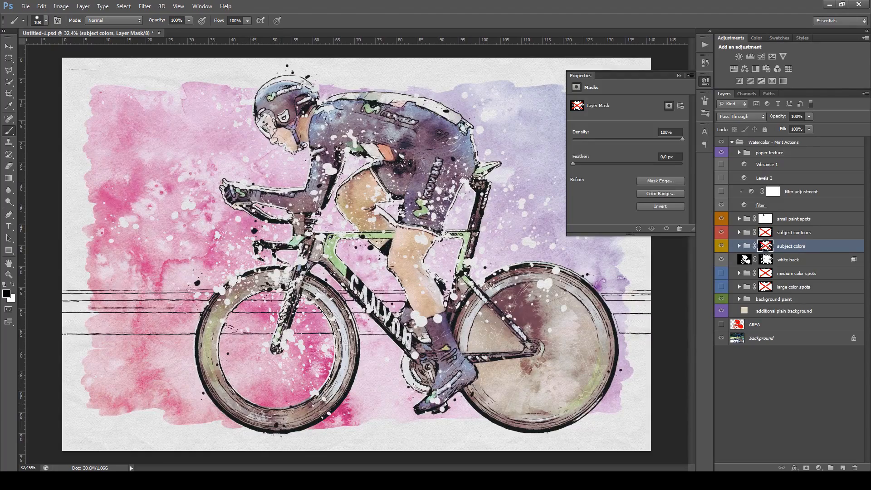
left_click(766, 246, "shift")
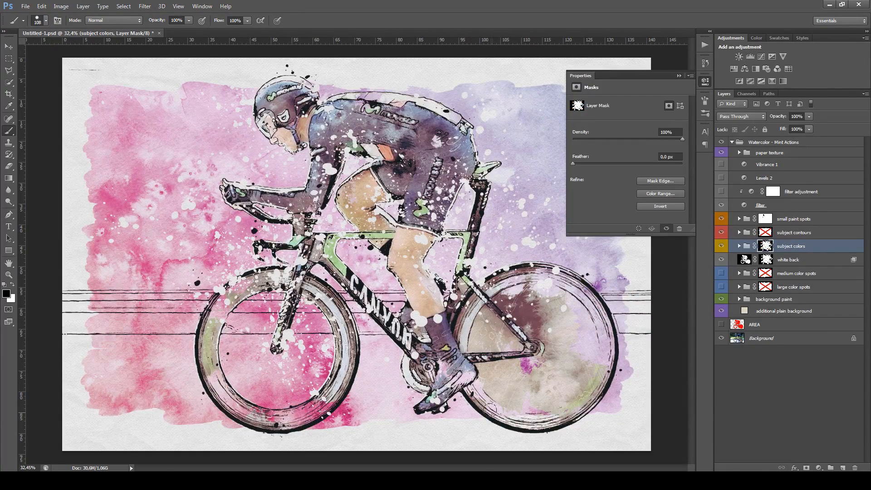
scroll(501, 387, "up", 1)
left_click(766, 245, "shift")
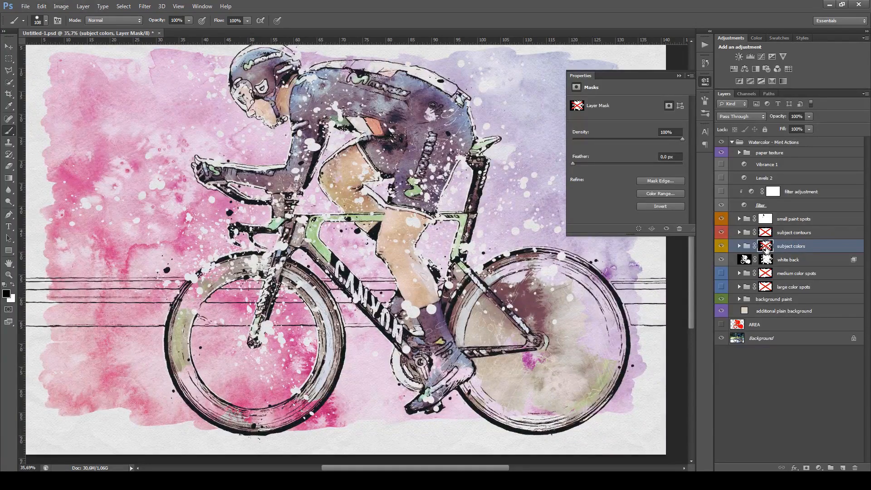
left_click(766, 246, "shift")
Select the background paint group, collapse the empty Properties display and expand the group's layers
scroll(539, 351, "down", 1)
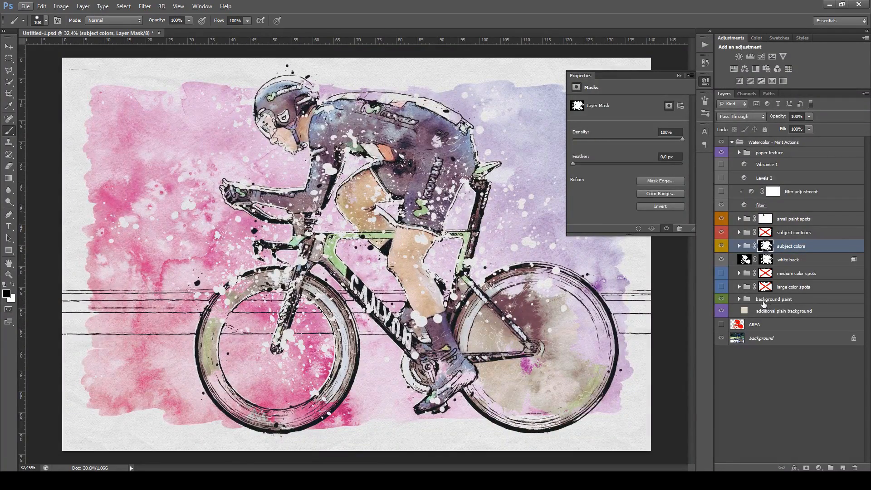
scroll(637, 282, "down", 1)
scroll(635, 325, "up", 1)
left_click(722, 324)
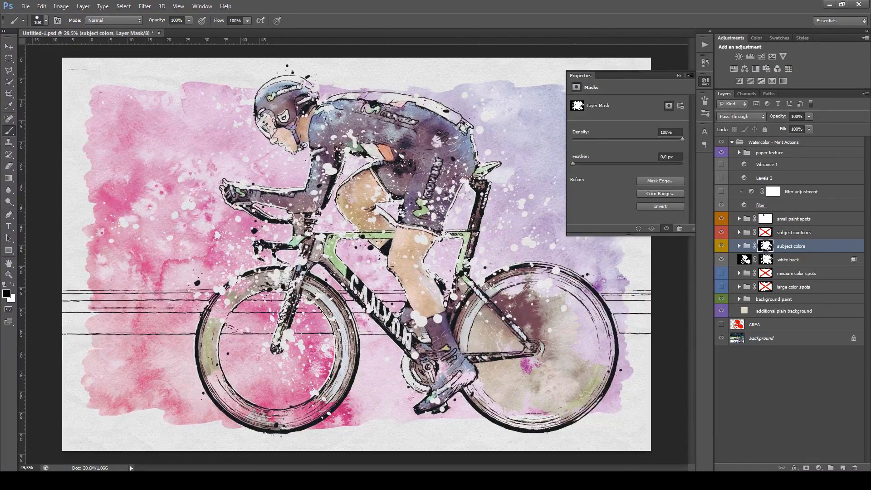
scroll(361, 261, "down", 1)
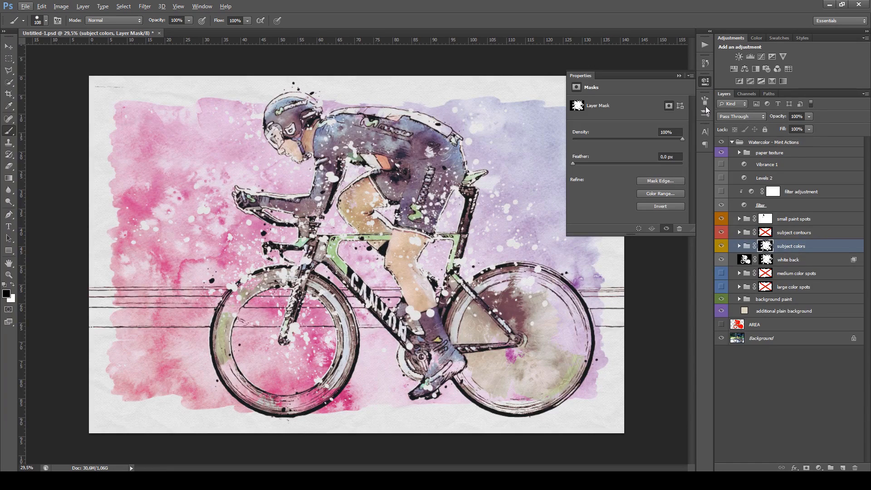
left_click(785, 301)
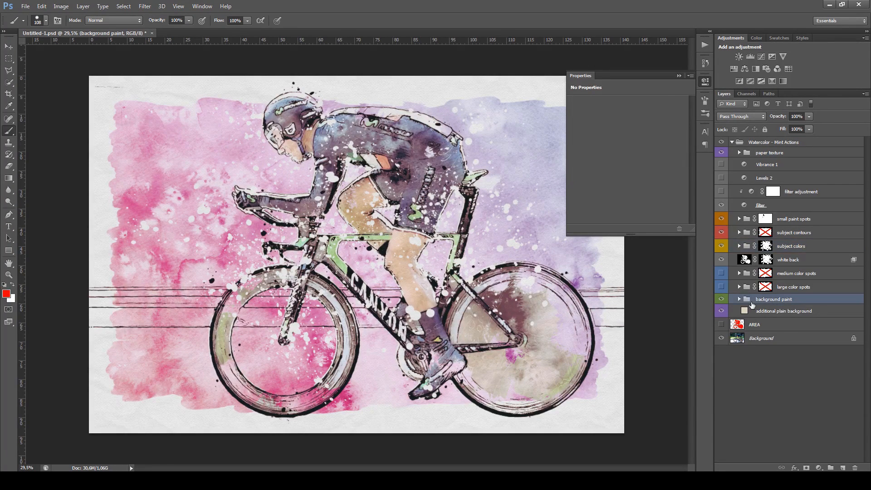
scroll(529, 163, "down", 1)
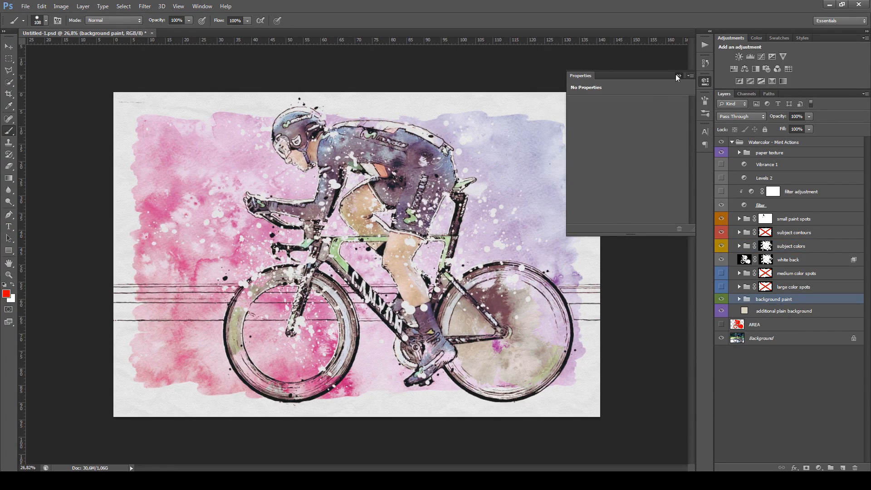
left_click(678, 76)
left_click(739, 299)
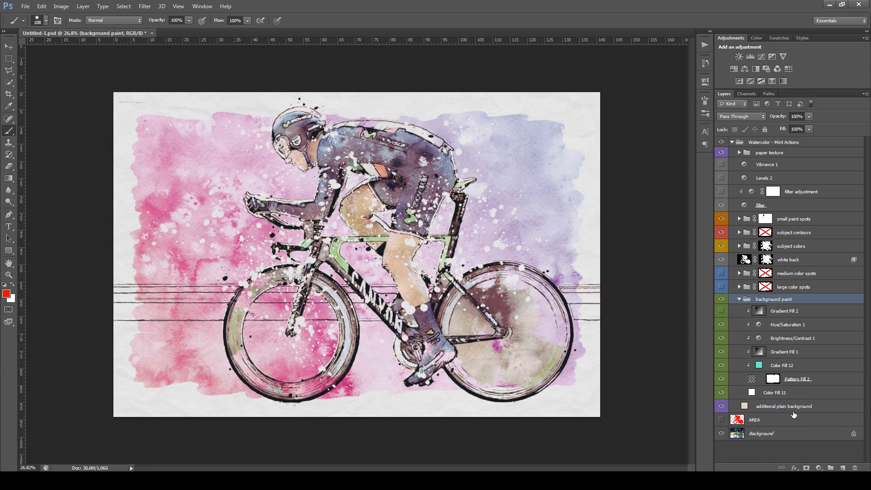
Reposition the Pattern Fill 2 texture so its dark blotch sits beside the cyclist's face, accept it and return to the Brush tool
left_click(814, 384)
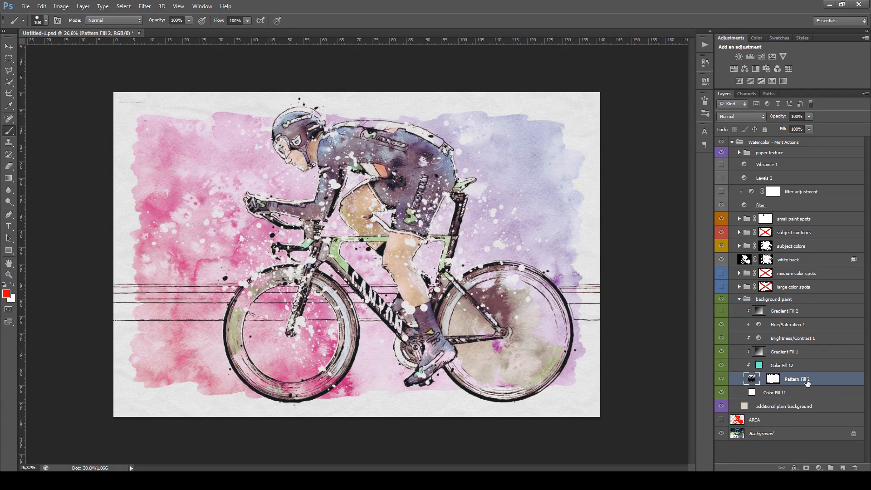
double_click(752, 379)
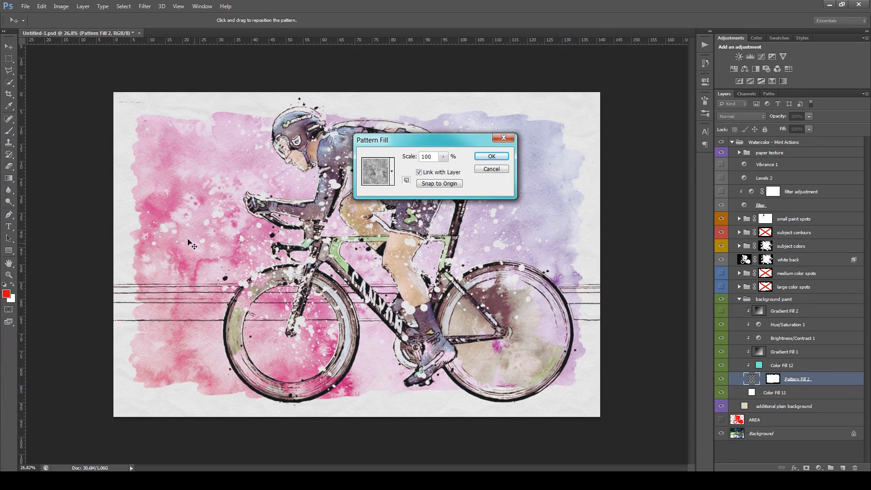
left_click_drag(223, 258, 314, 309)
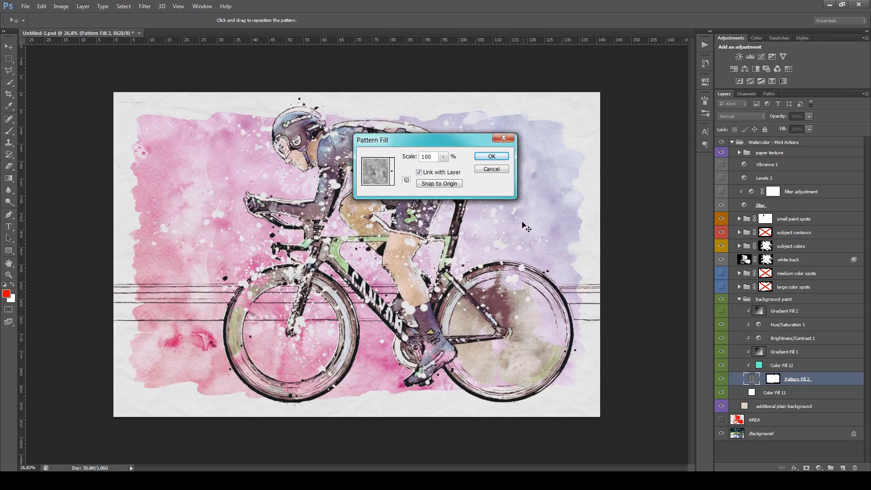
left_click_drag(523, 223, 518, 246)
left_click_drag(542, 202, 538, 228)
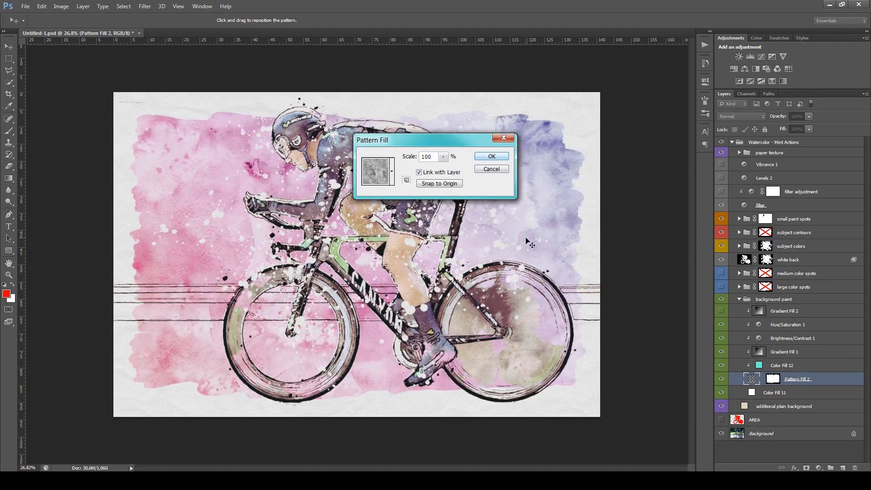
left_click(491, 156)
key("b")
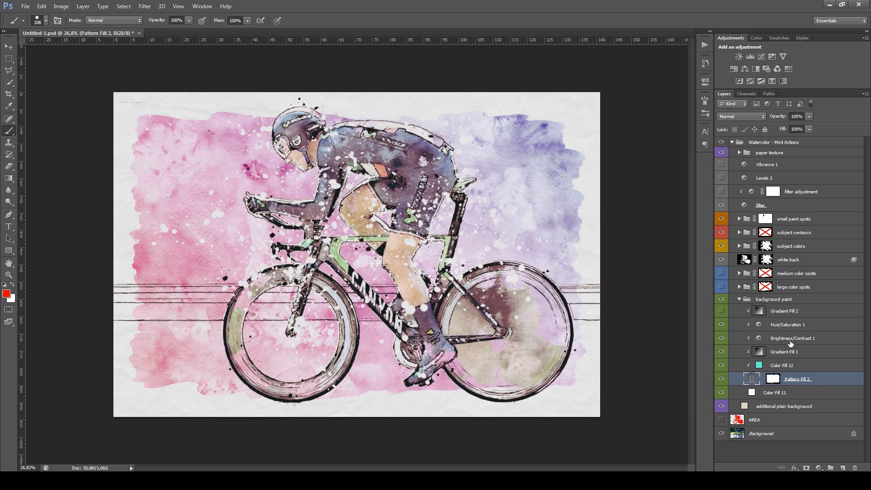
Lower the brightness of the Brightness/Contrast 1 adjustment to 1 for a more saturated background paint
double_click(758, 338)
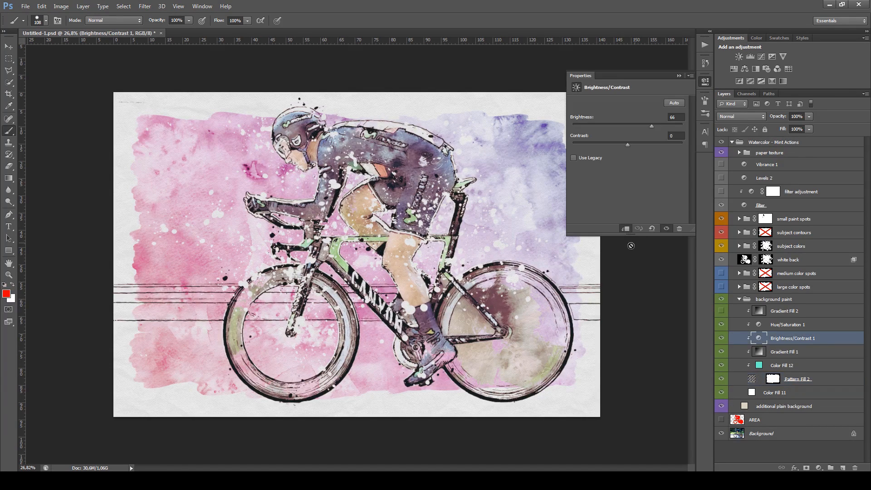
mouse_move(627, 123)
left_mouse_down()
mouse_move(602, 124)
mouse_move(661, 126)
mouse_move(628, 126)
left_mouse_up()
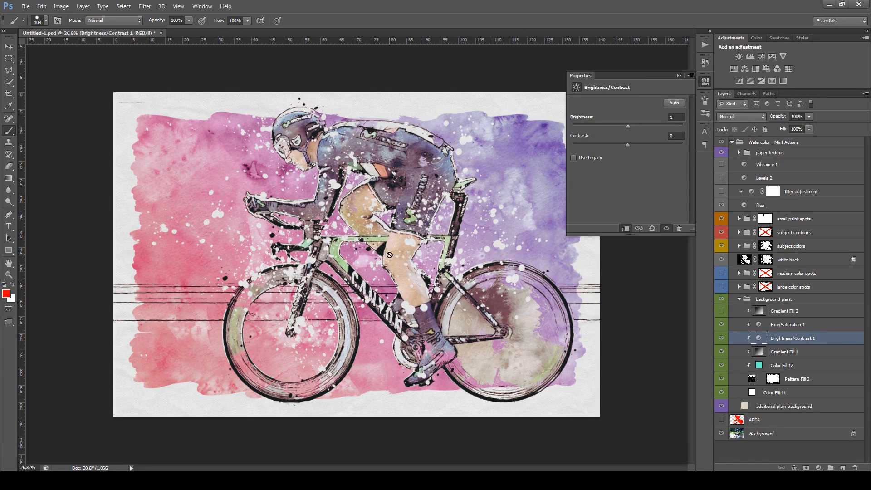
left_click(705, 82)
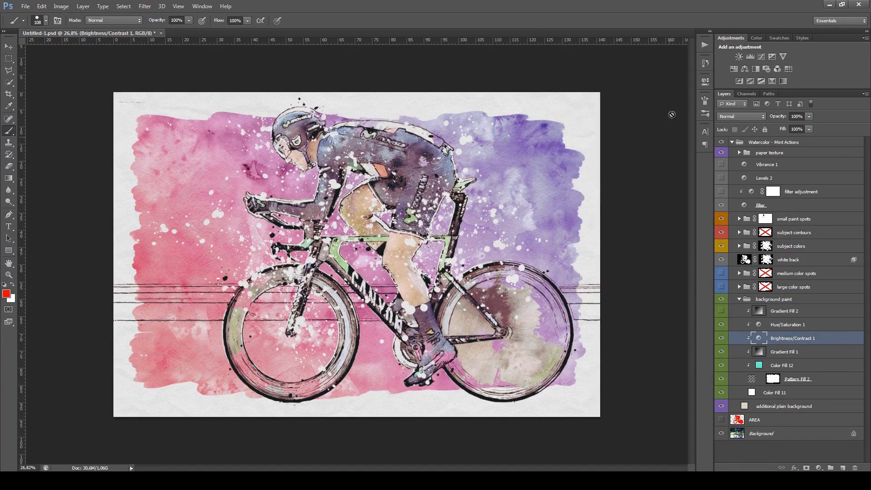
Shift the hue of the Hue/Saturation 1 adjustment to recolor the background paint, and hide the adjustment layer
left_click(802, 326)
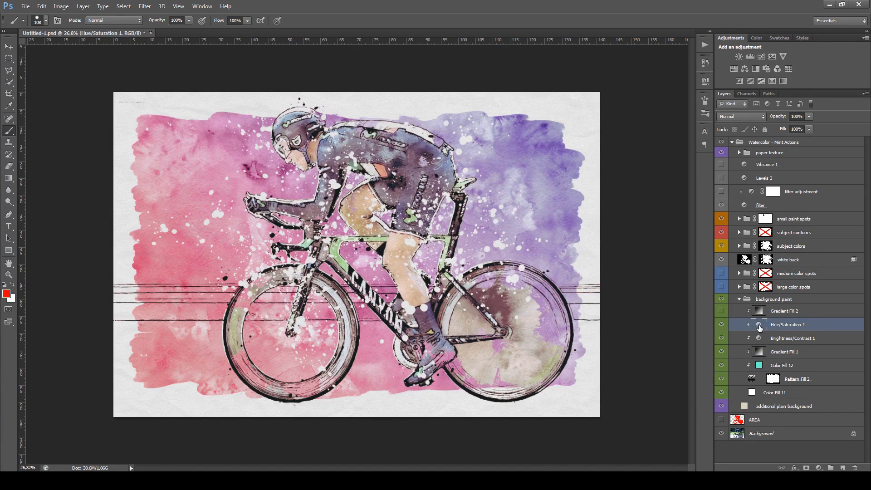
double_click(759, 325)
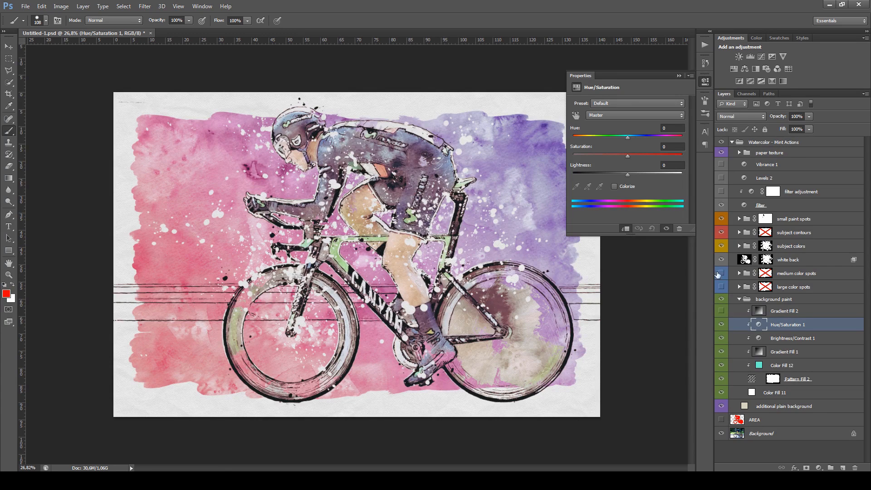
left_click_drag(629, 136, 600, 137)
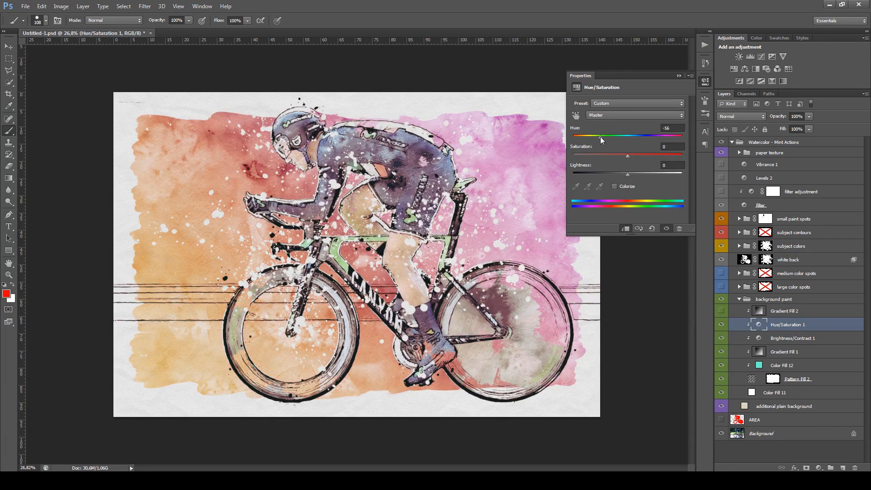
left_click(679, 76)
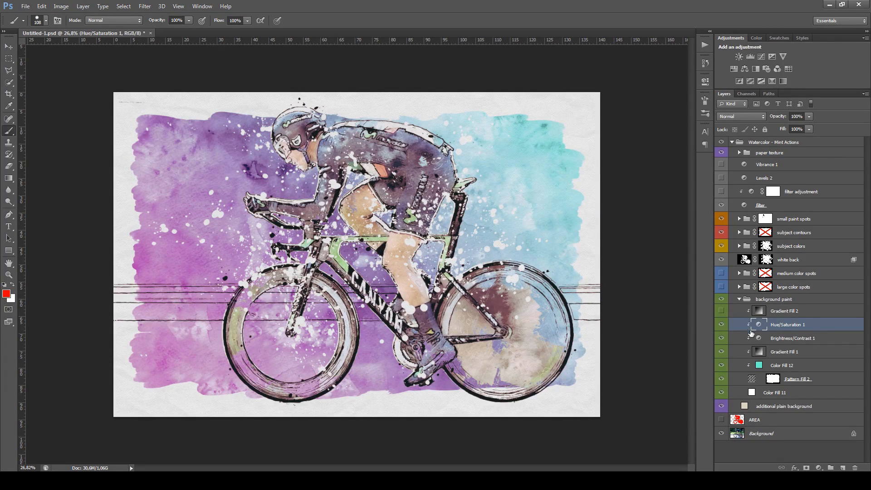
left_click(721, 325)
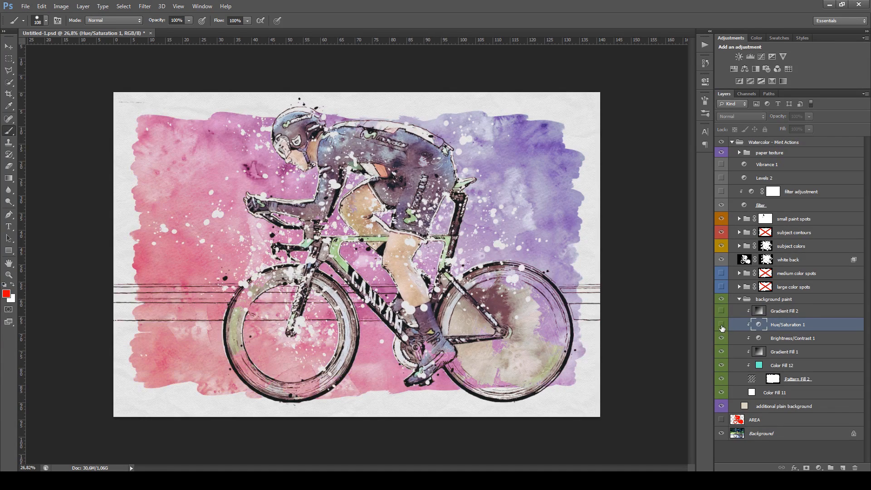
Open the Gradient Fill 1 settings and rotate the gradient to an angle of about 70°
double_click(759, 353)
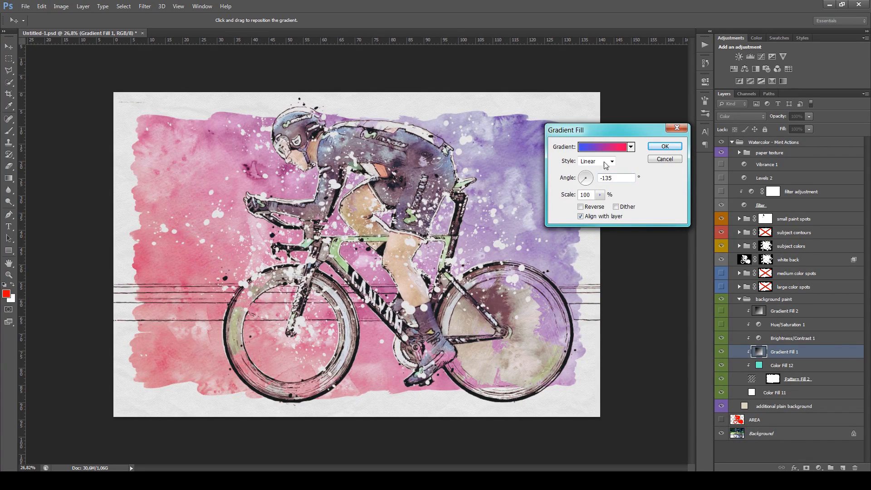
left_click(589, 185)
mouse_move(588, 181)
left_mouse_down()
mouse_move(580, 176)
mouse_move(591, 180)
left_mouse_up()
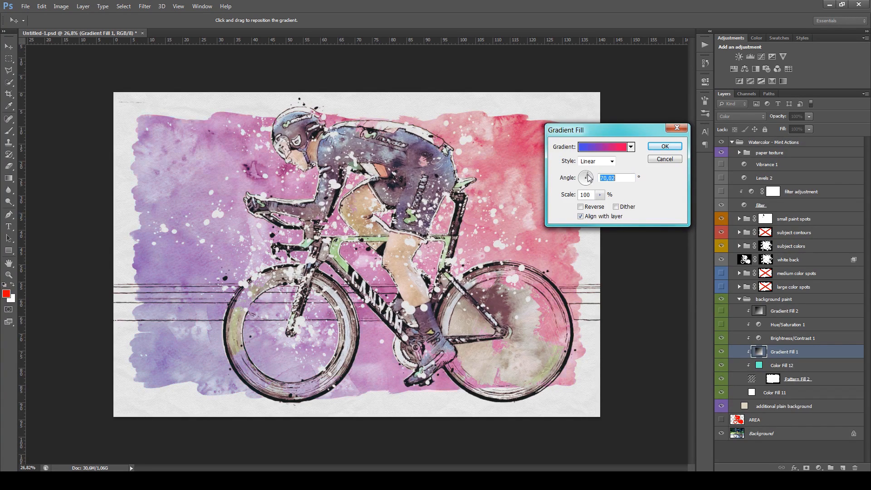
Change the gradient's blue color stop to light green a7e448, adjust the gradient's scale and accept the fill
left_click(621, 152)
left_click(599, 358)
double_click(599, 358)
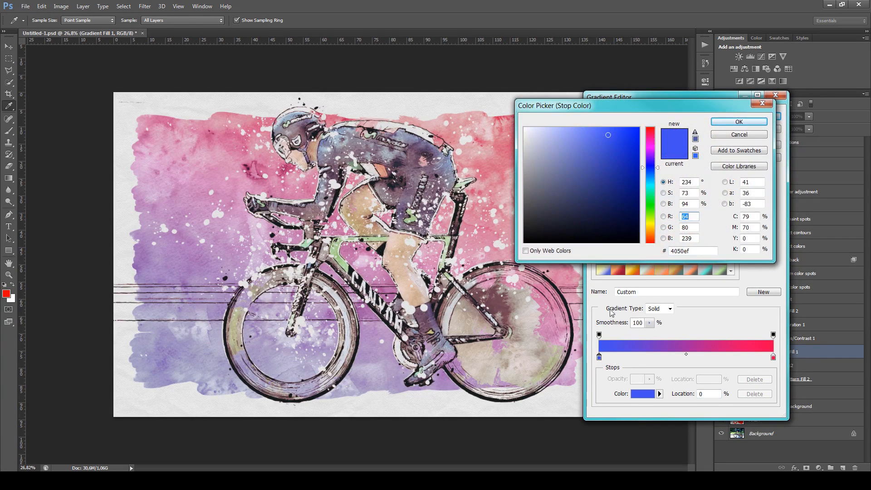
left_click_drag(651, 161, 652, 136)
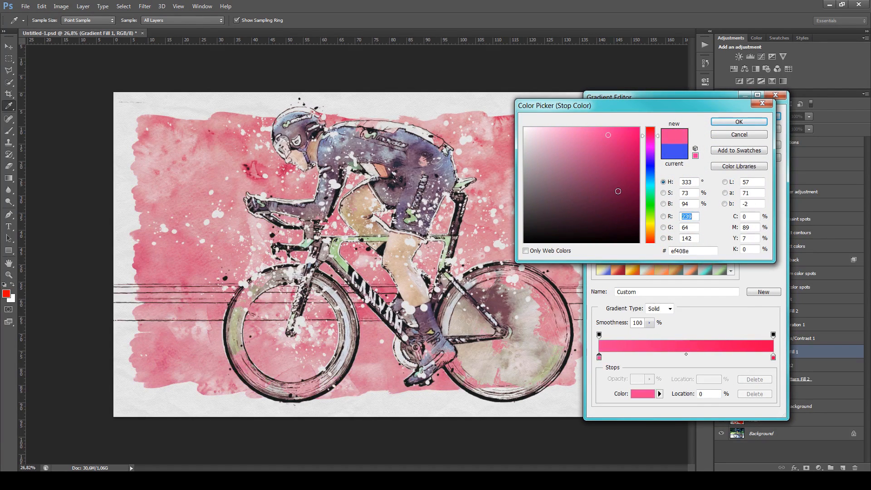
left_click_drag(618, 191, 611, 185)
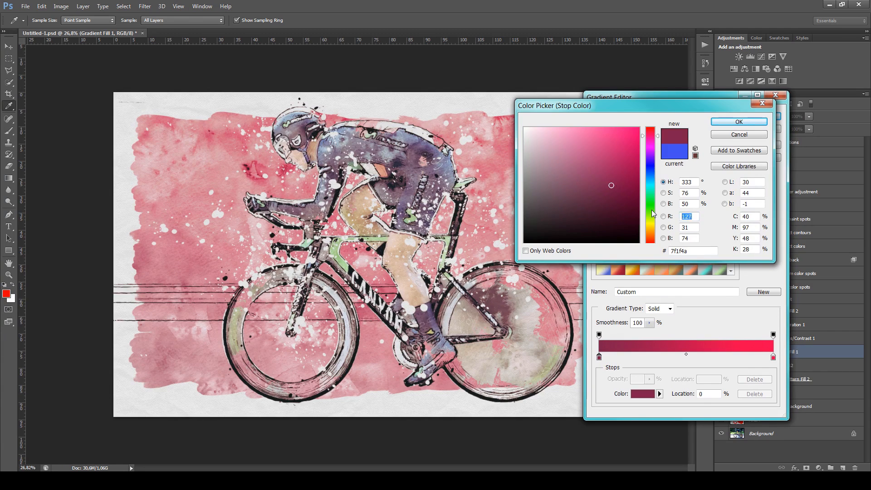
left_click_drag(651, 210, 649, 216)
left_click(603, 139)
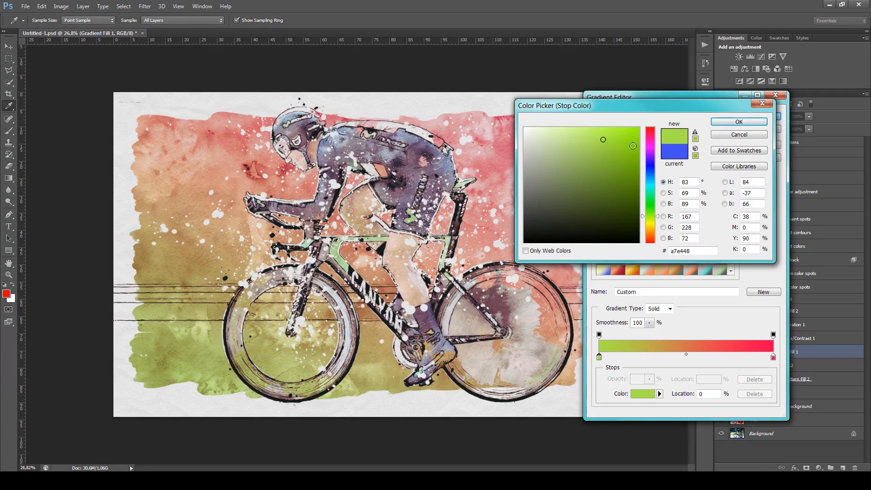
left_click(724, 122)
left_click(760, 118)
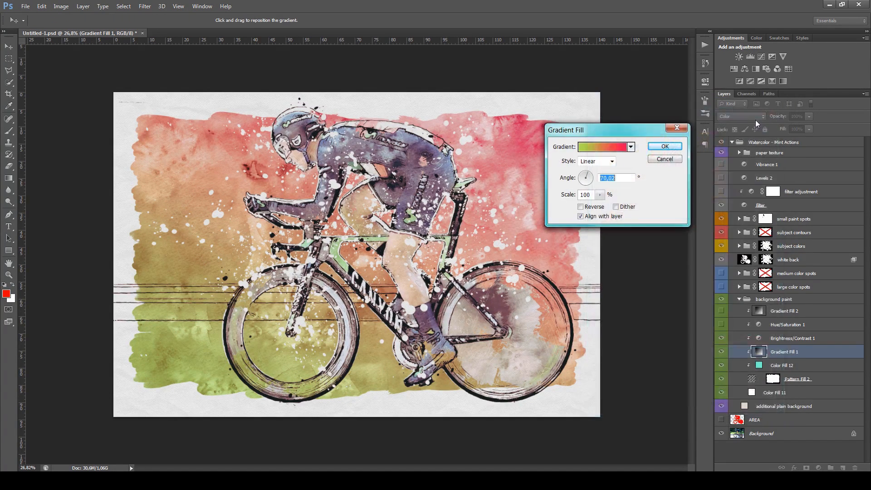
left_click_drag(566, 196, 534, 196)
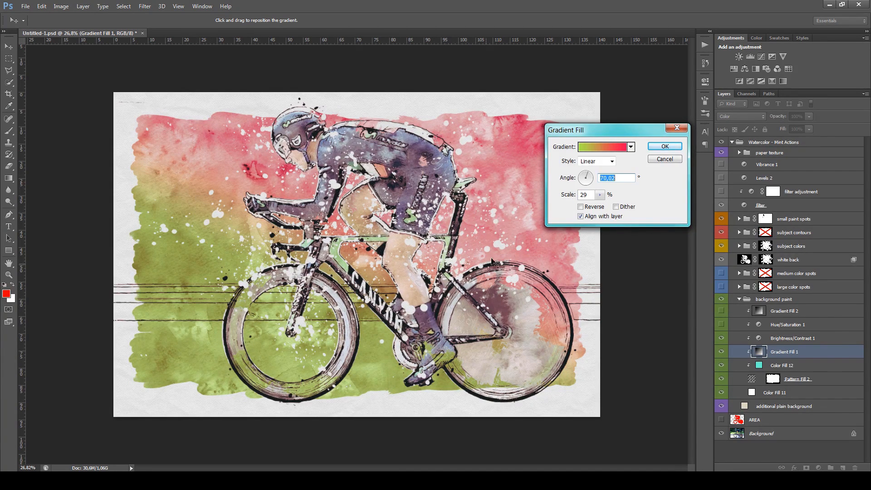
left_click_drag(574, 197, 624, 196)
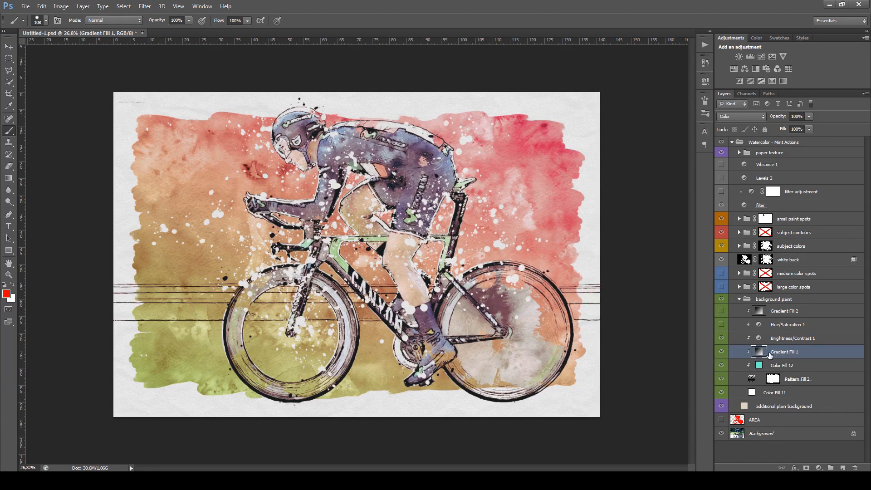
Hide Gradient Fill 1 and change the Color Fill 12 color to a bright purple
left_click(721, 352)
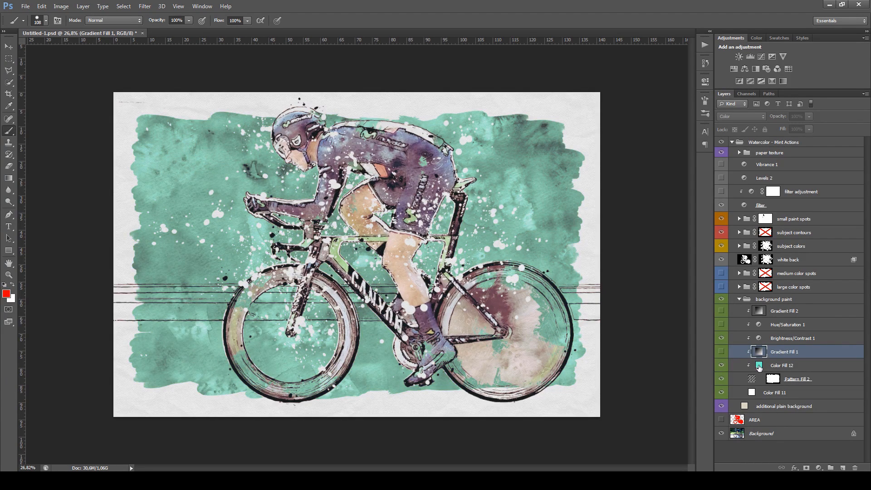
left_click(805, 367)
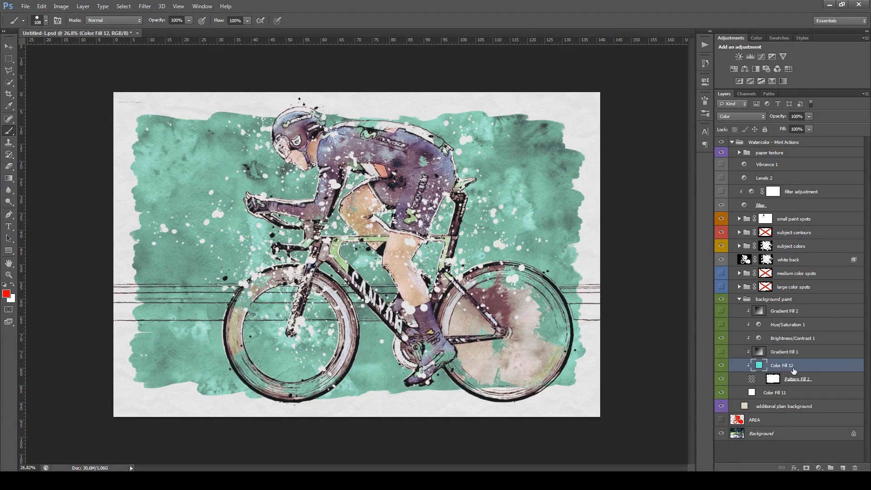
double_click(760, 368)
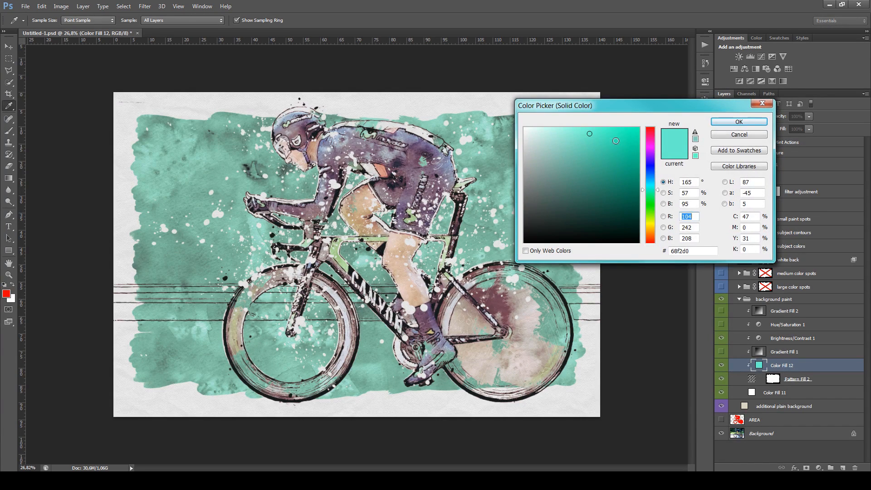
left_click(615, 141)
left_click(607, 135)
left_click_drag(653, 182, 650, 157)
left_click(725, 124)
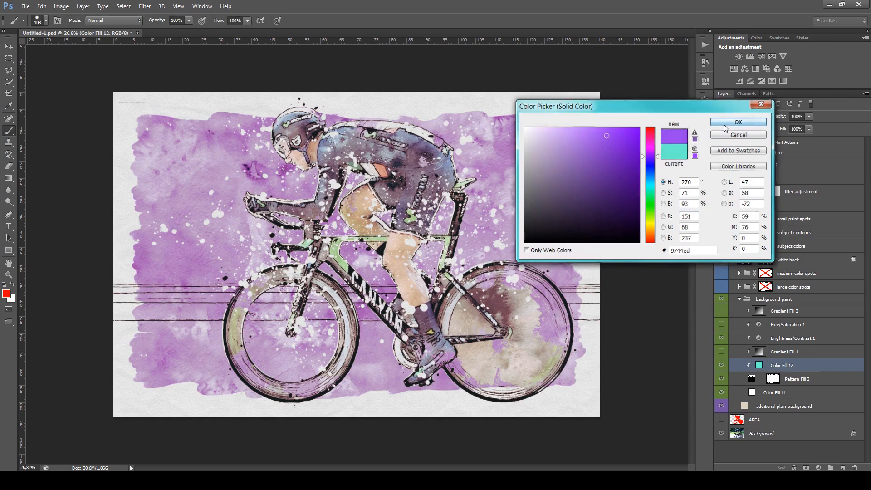
Disable the Pattern Fill 2 mask so the paint fills the canvas, and switch the layer off and on to compare
left_click(768, 382)
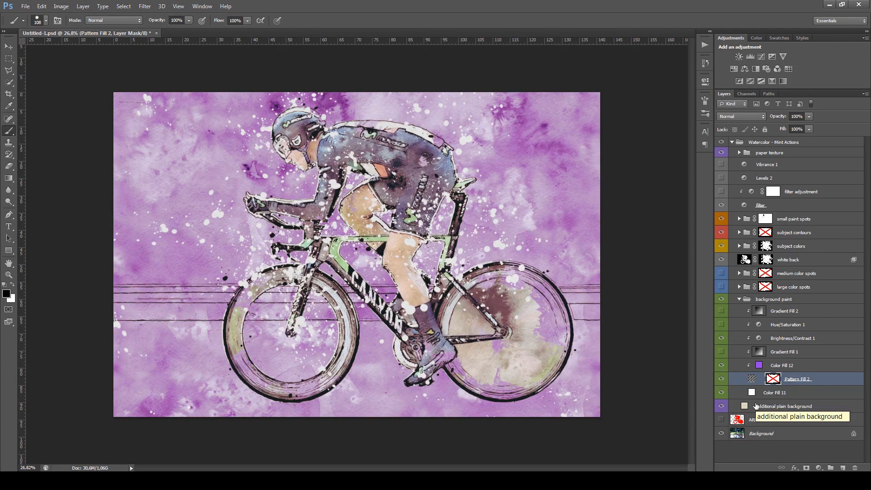
left_click(721, 380)
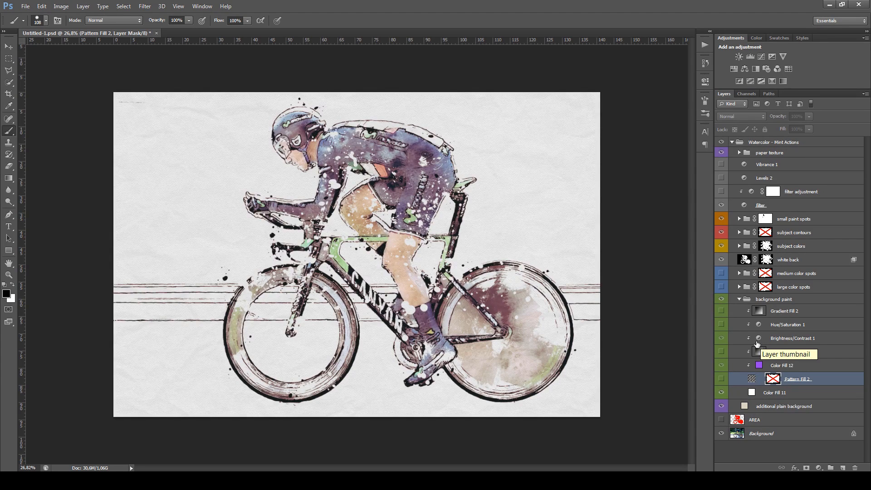
left_click(797, 314)
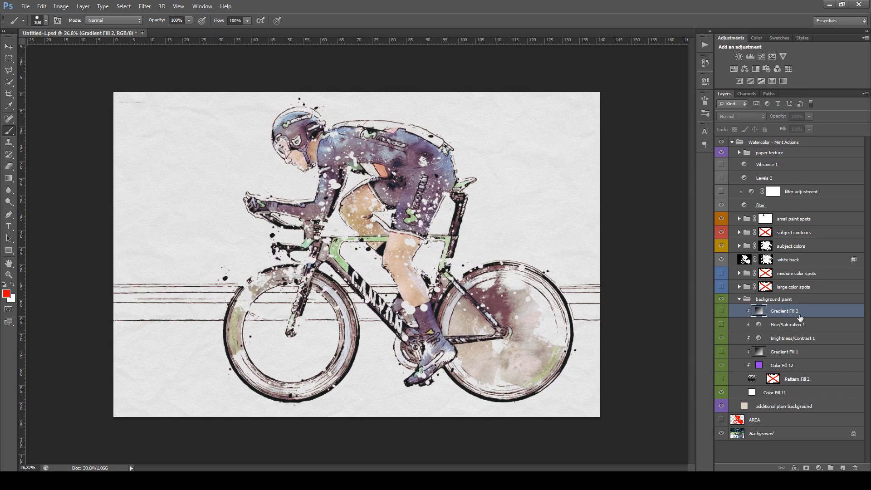
left_click(722, 379)
Show both gradient fills, and set Gradient Fill 2 to an angle of -53.97° with its white fade over the canvas's upper-left corner
left_click(723, 353)
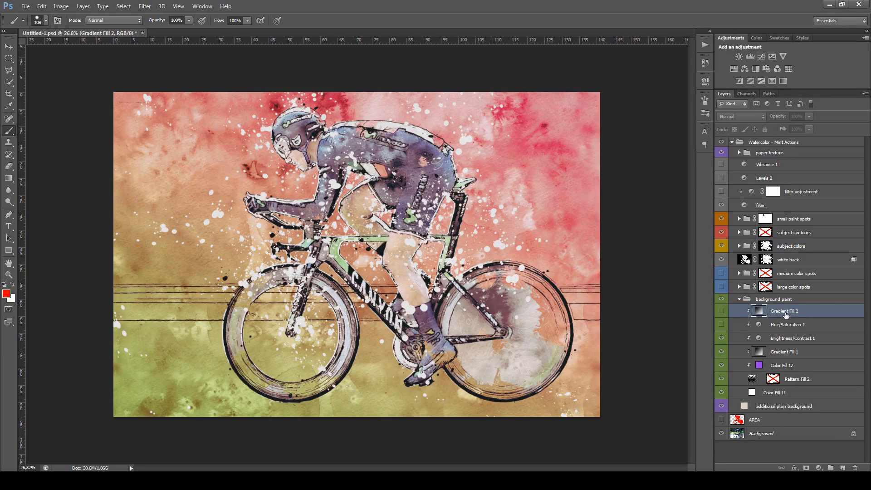
left_click(722, 312)
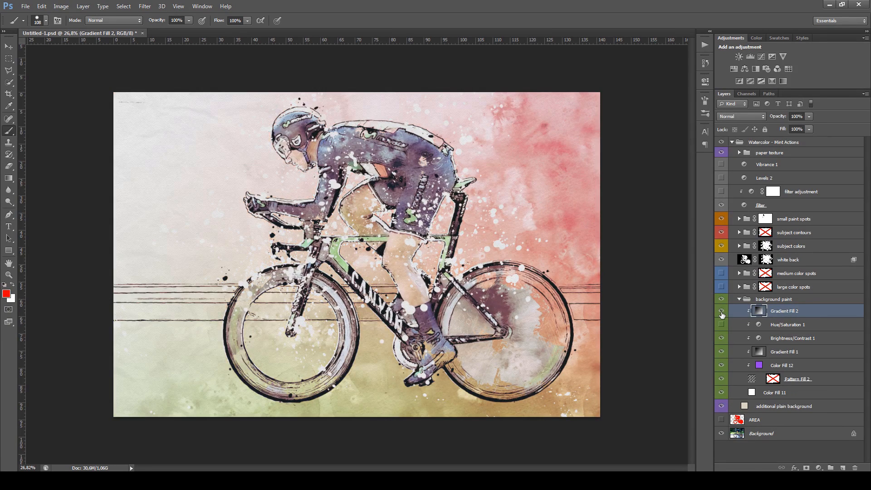
double_click(757, 313)
left_click_drag(589, 183, 568, 195)
left_click_drag(475, 195, 509, 171)
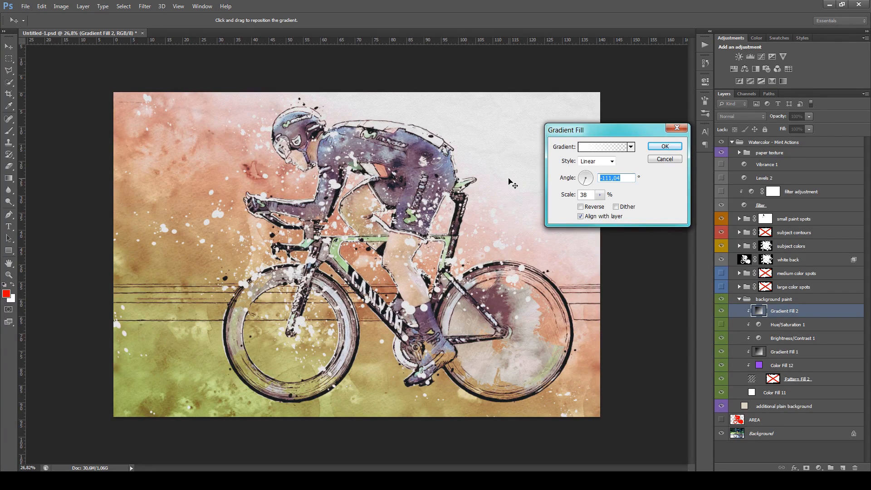
left_click(589, 183)
left_click_drag(257, 172, 202, 146)
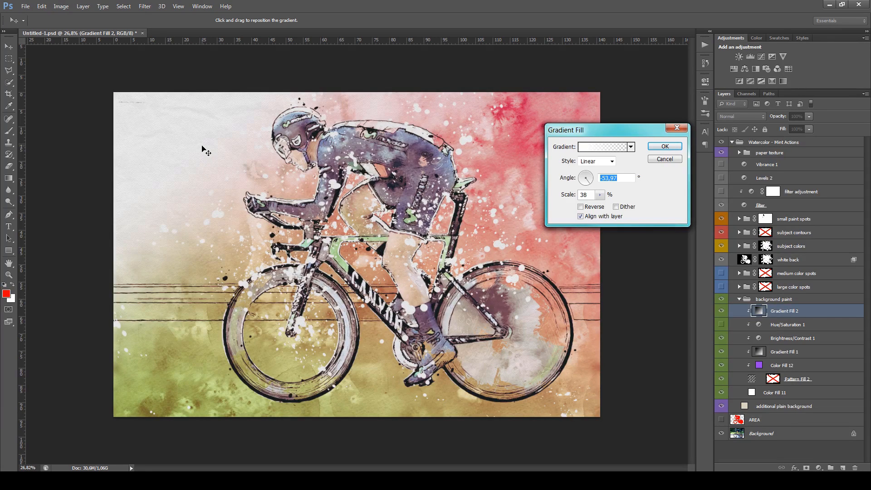
left_click(664, 147)
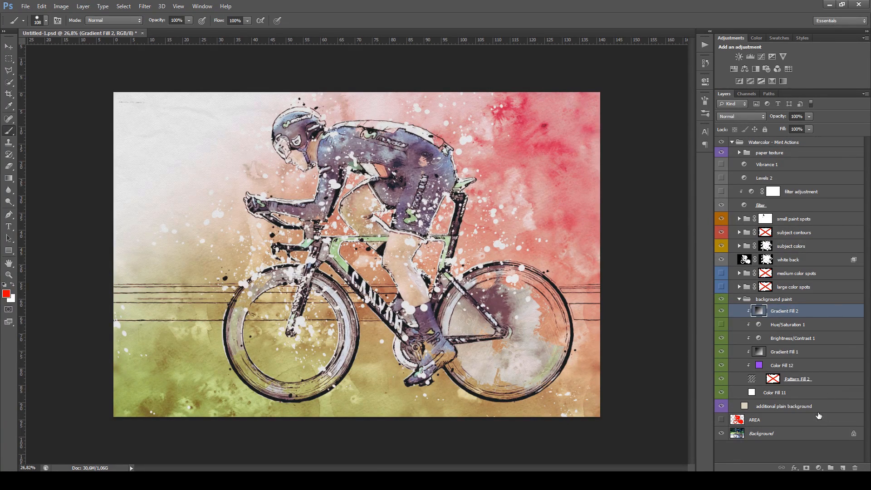
Collapse the background paint group and hide it to reveal the plain background
left_click(740, 299)
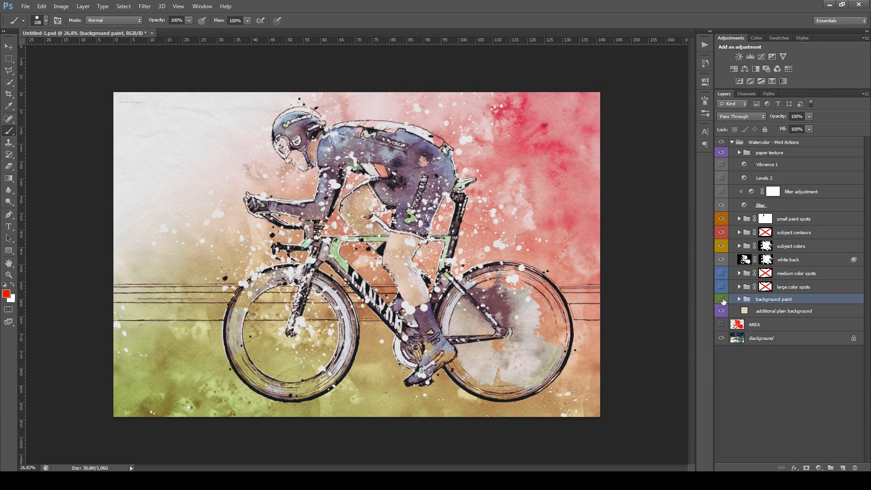
left_click(722, 300)
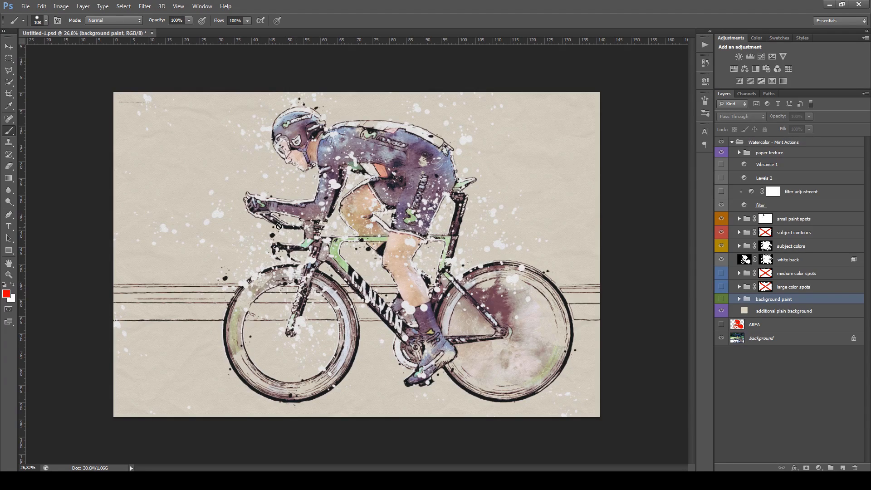
scroll(468, 261, "up", 2)
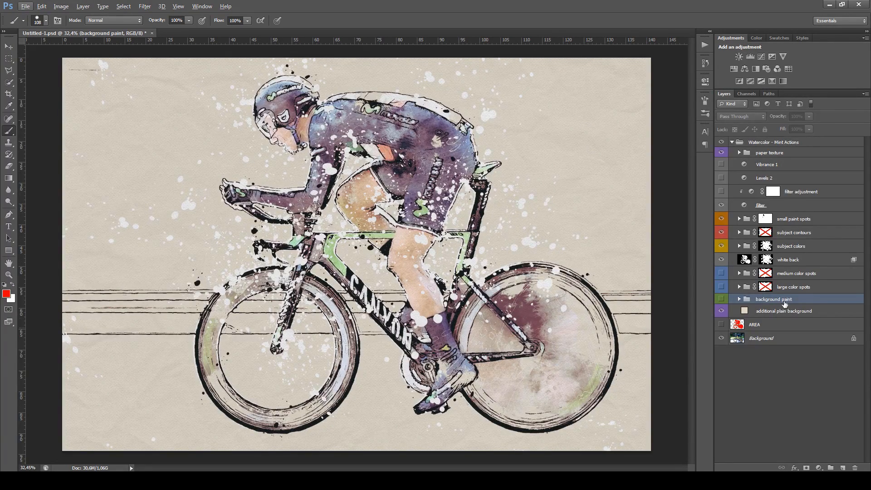
Try yellow, brown and navy for the additional plain background, and set its color to dark purple 341958
double_click(744, 311)
left_click_drag(585, 143, 601, 133)
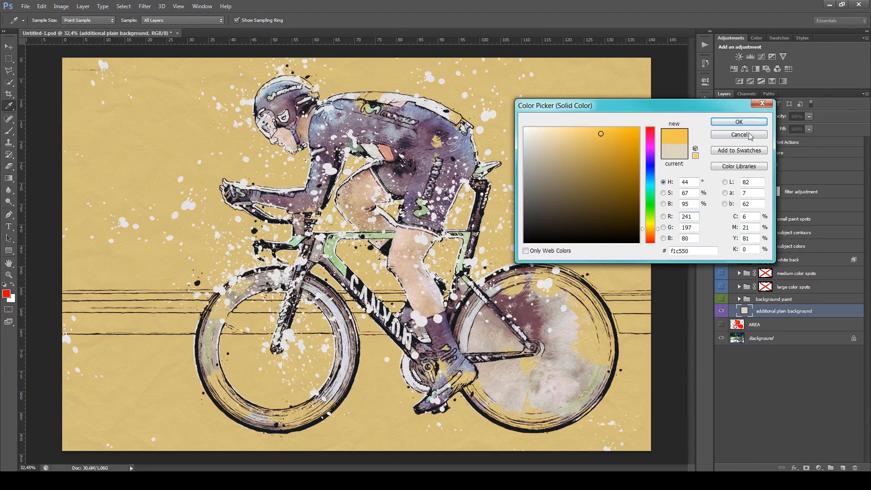
left_click_drag(632, 196, 652, 235)
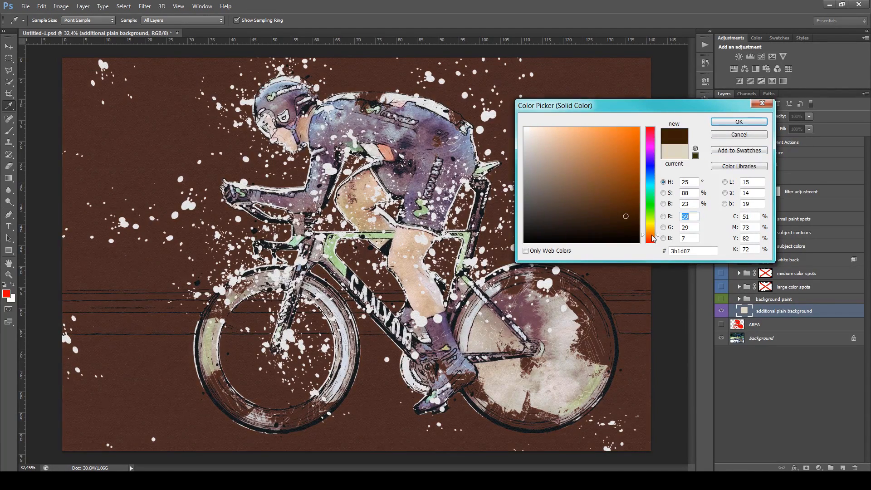
left_click(653, 166)
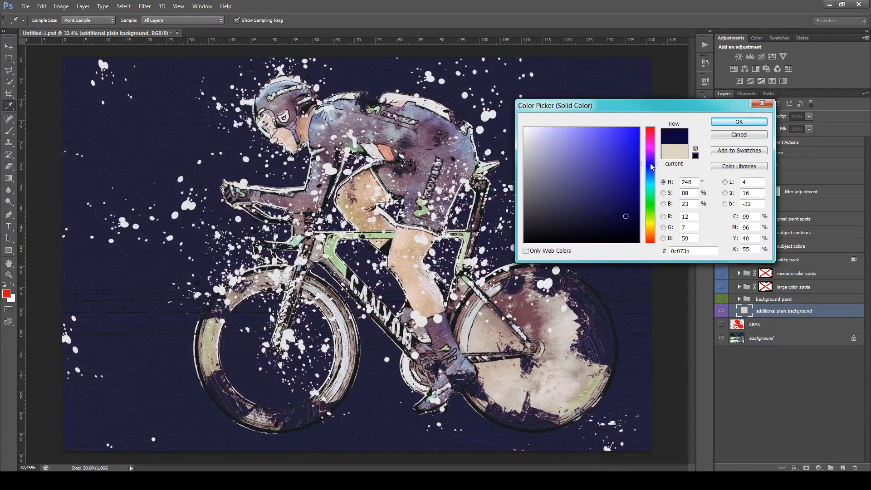
left_click_drag(652, 166, 653, 158)
left_click(607, 204)
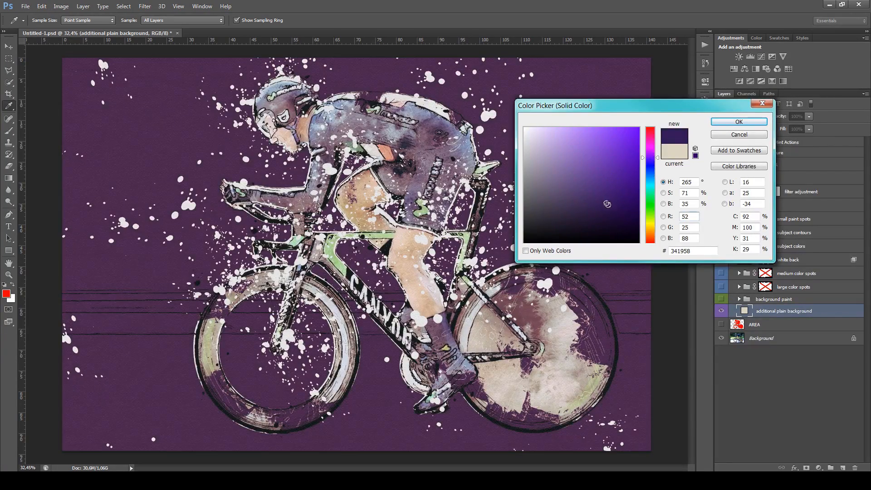
left_click(728, 122)
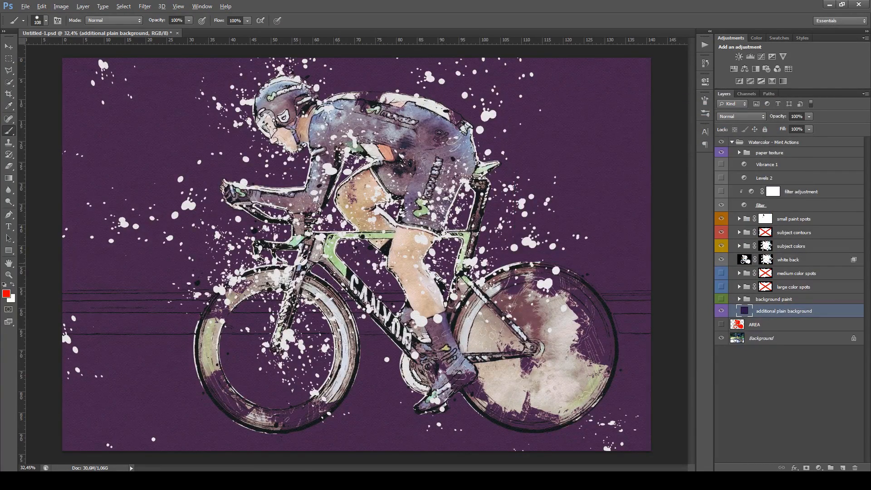
Inspect the front wheel area up close, and switch the paper texture group off and on to compare
scroll(226, 373, "up", 4)
left_click_drag(319, 335, 383, 291)
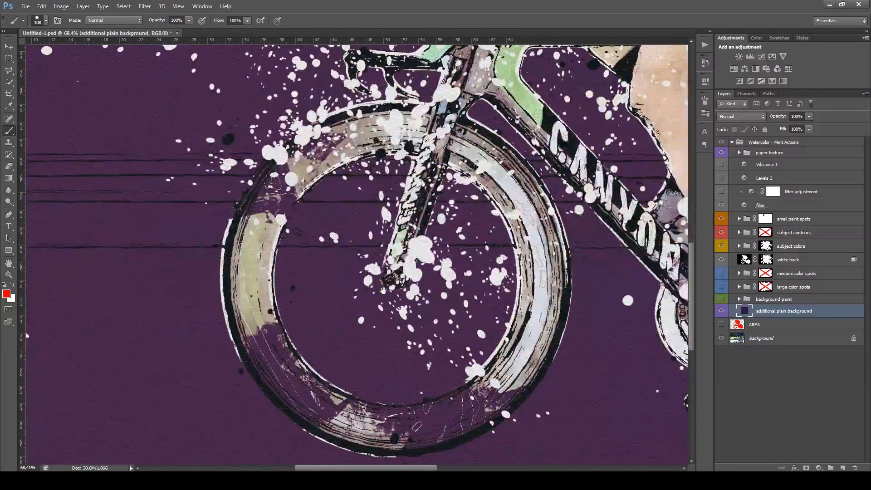
scroll(363, 288, "down", 1)
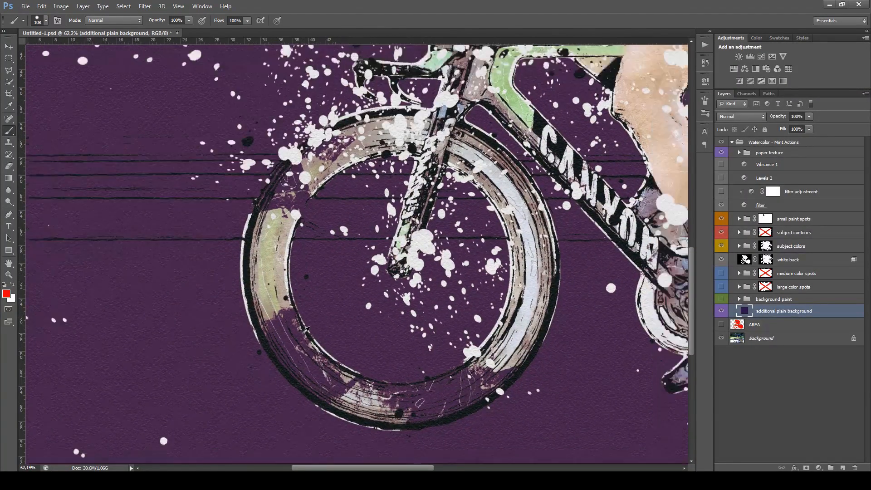
scroll(306, 330, "down", 4)
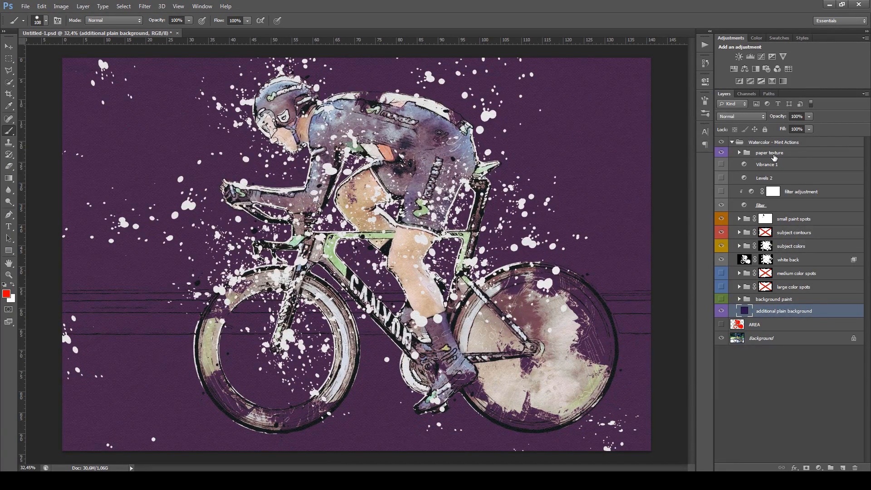
left_click(789, 158)
left_click(721, 153)
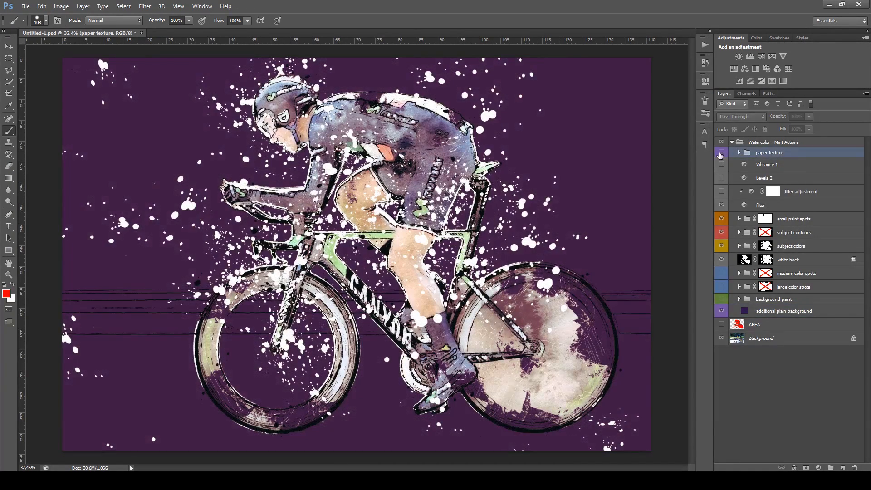
key("ctrl+plus")
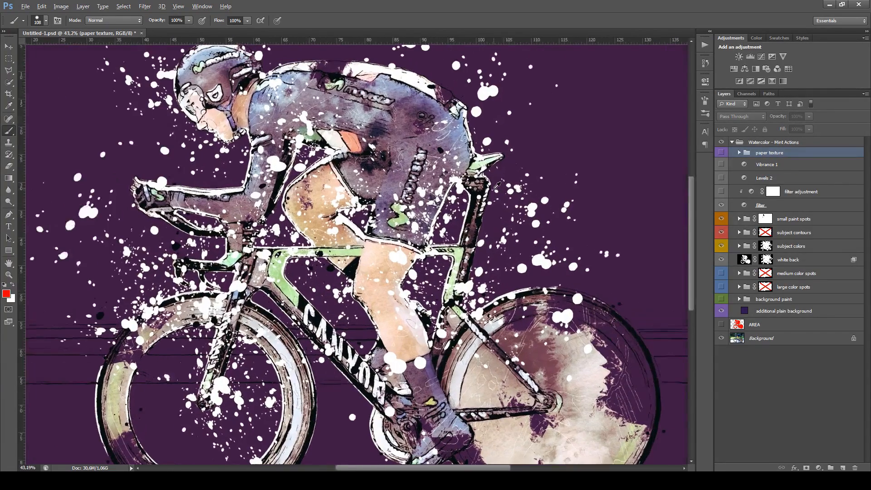
left_click(722, 153)
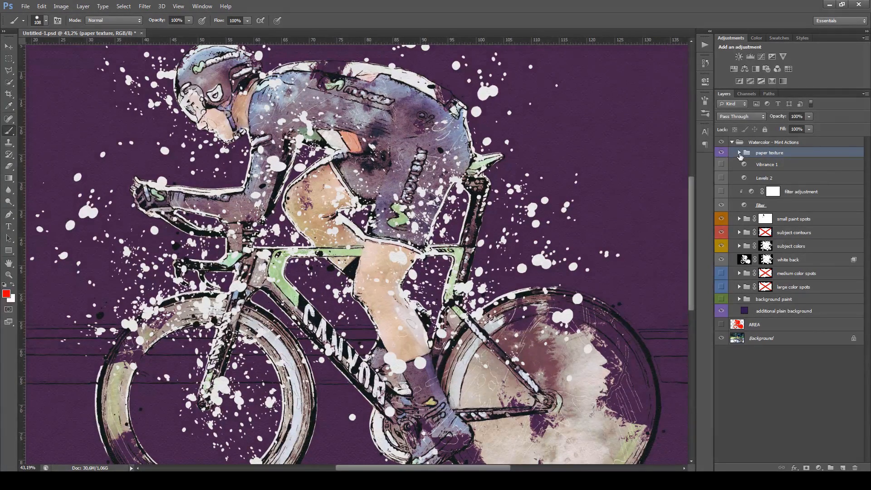
Expand the paper texture group, select Pattern Fill 3, and show the background paint group again
left_click(739, 153)
left_click(813, 165)
key("ctrl+minus")
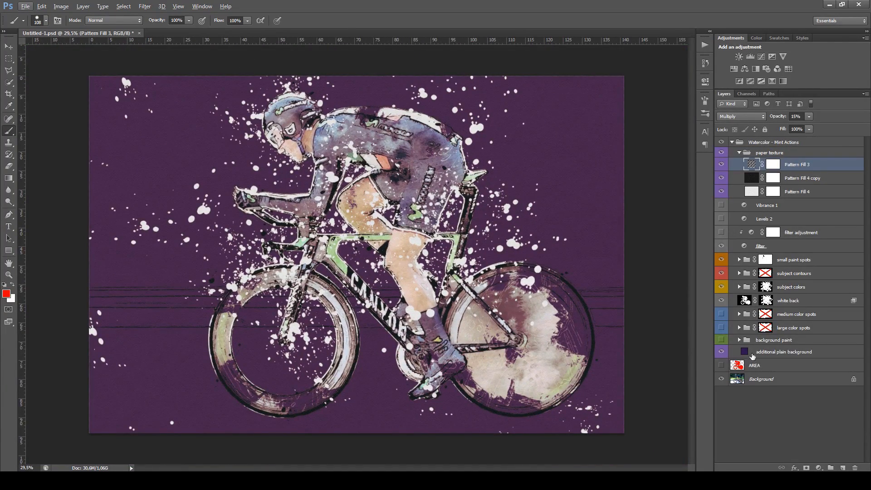
left_click(721, 341)
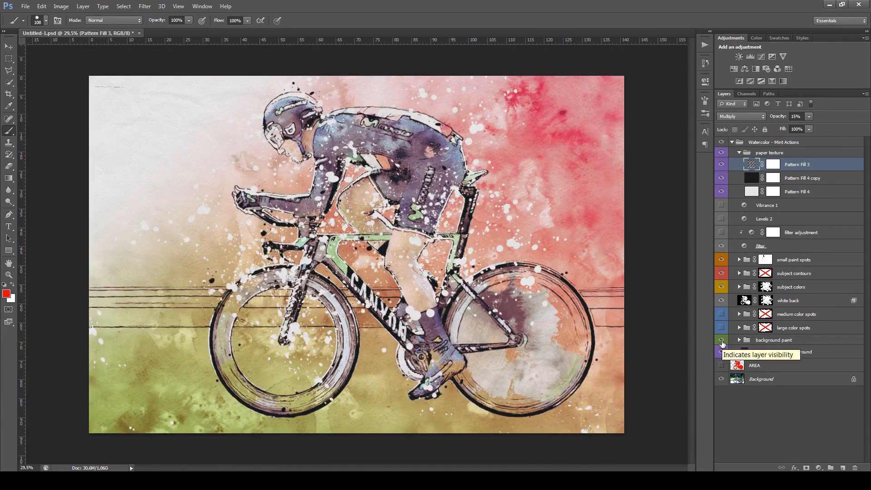
scroll(400, 151, "up", 2)
scroll(400, 151, "down", 1)
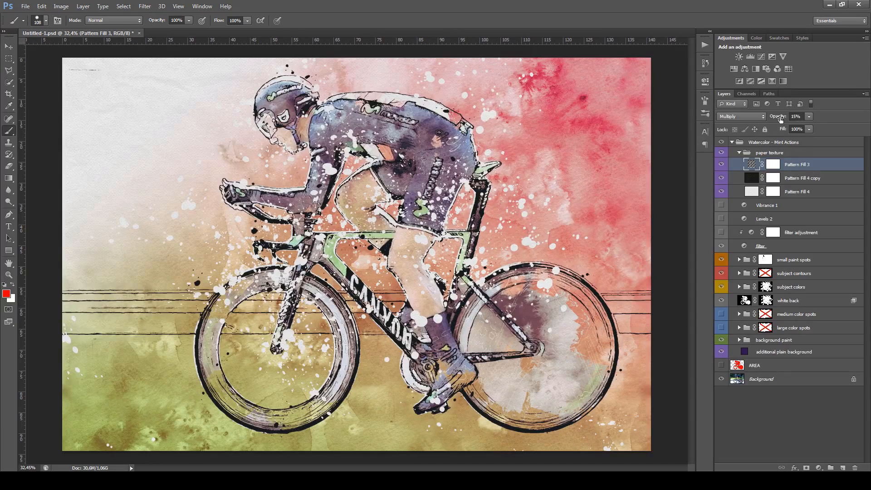
Try Pattern Fill 3 at 48% opacity, set it to 16%, and collapse the paper texture group
left_click_drag(781, 119, 799, 119)
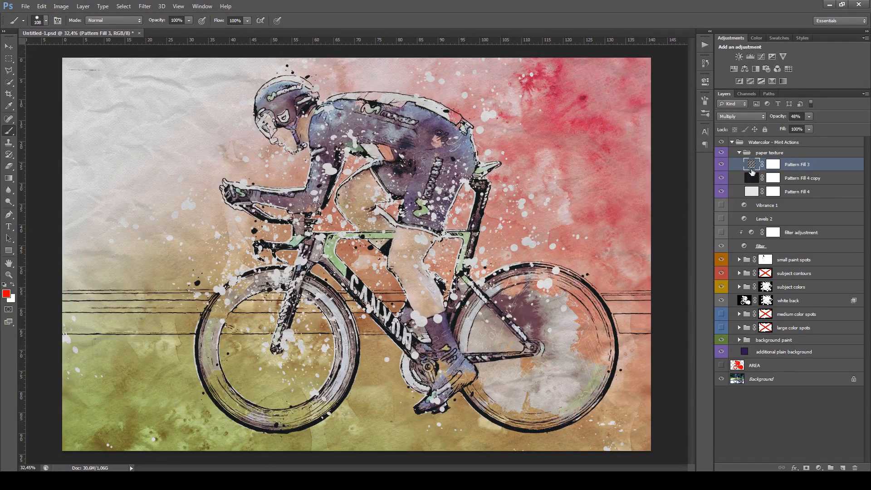
mouse_move(778, 119)
left_mouse_down()
mouse_move(792, 118)
mouse_move(767, 119)
left_mouse_up()
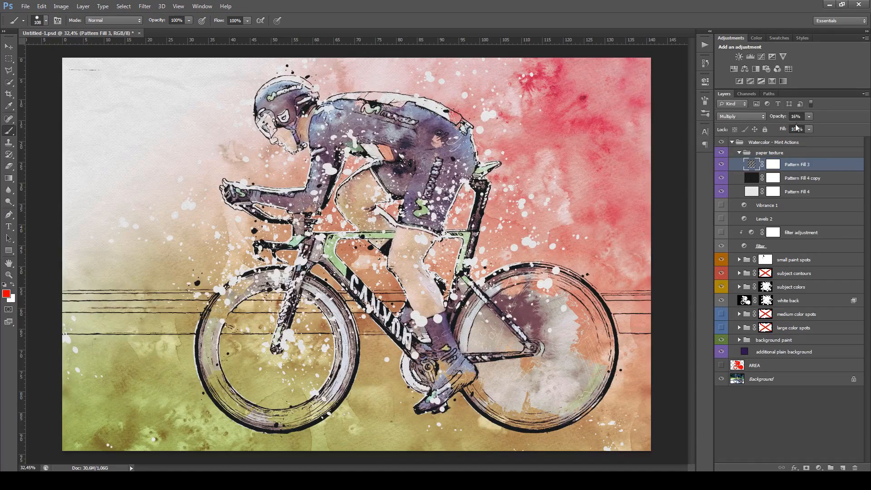
left_click(740, 153)
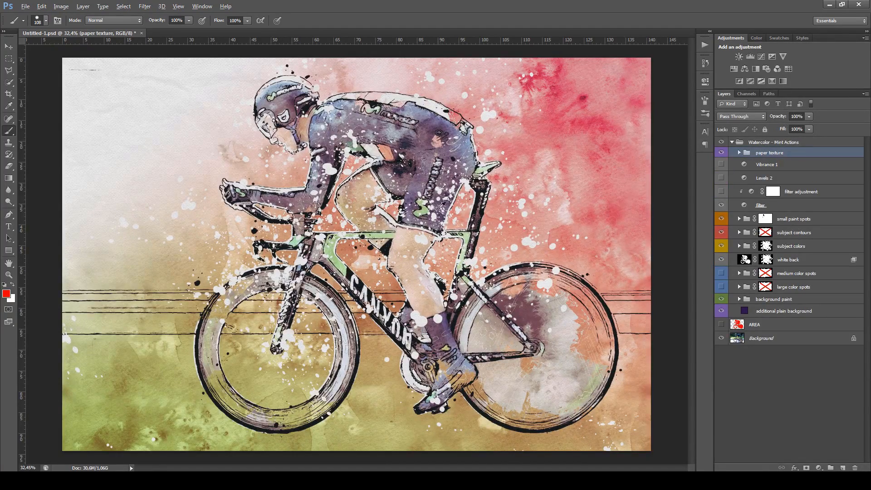
Expand the background paint group and review Gradient Fill 1's green-to-red gradient, leaving its settings as they are
scroll(440, 207, "down", 1)
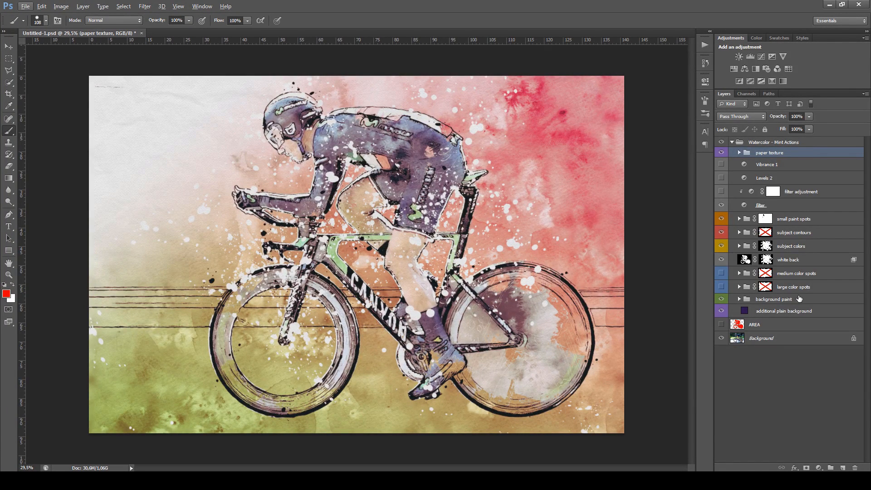
left_click(740, 299)
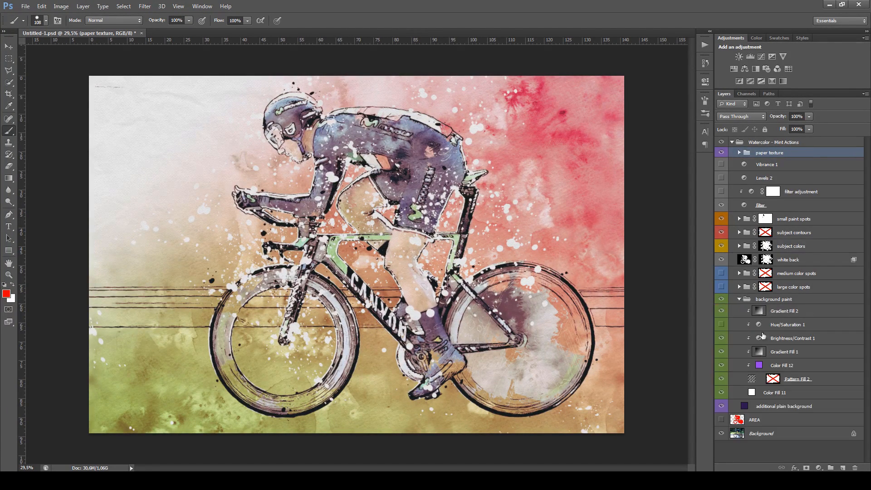
left_click(758, 355)
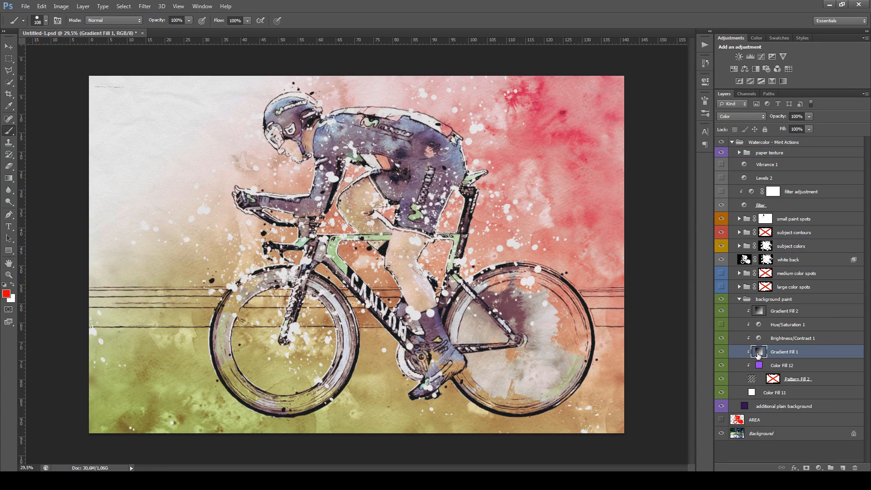
double_click(758, 354)
left_click(604, 146)
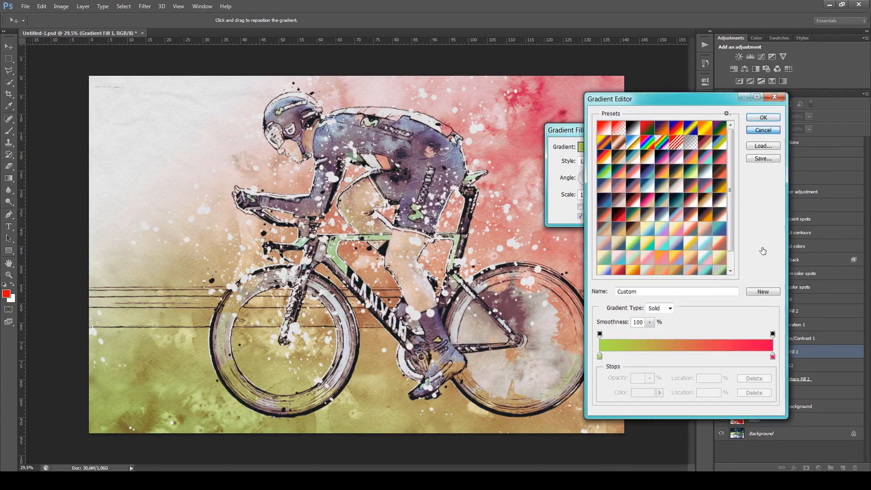
key("Return")
key("Return")
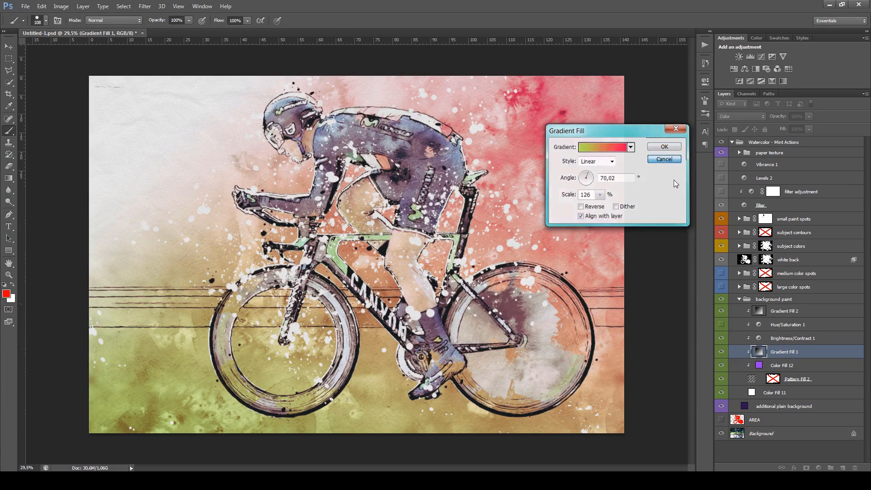
In the background paint group, show Hue/Saturation 1, hide Gradient Fill 2, and enable the Pattern Fill 2 mask
left_click(721, 325)
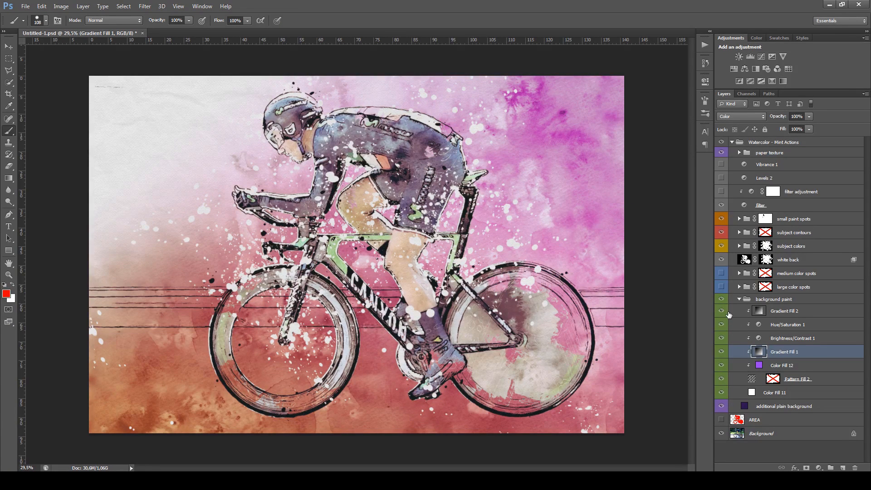
left_click(722, 311)
left_click(773, 381, "shift")
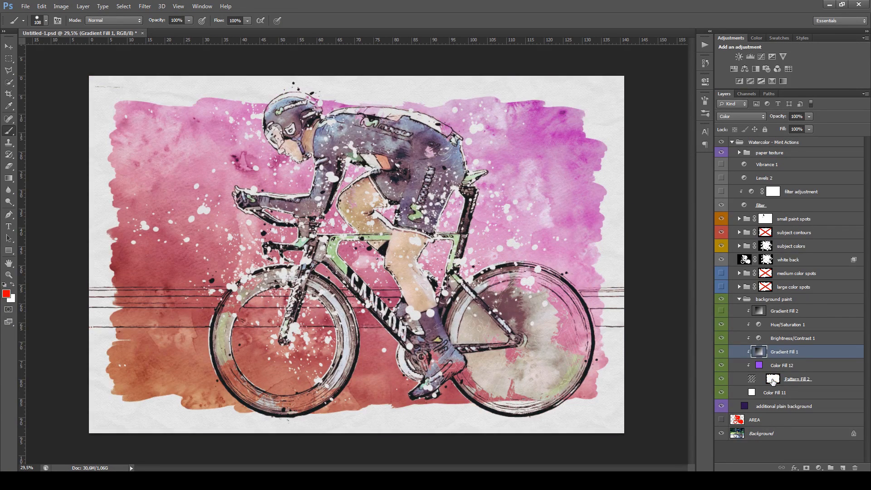
key("ctrl+minus")
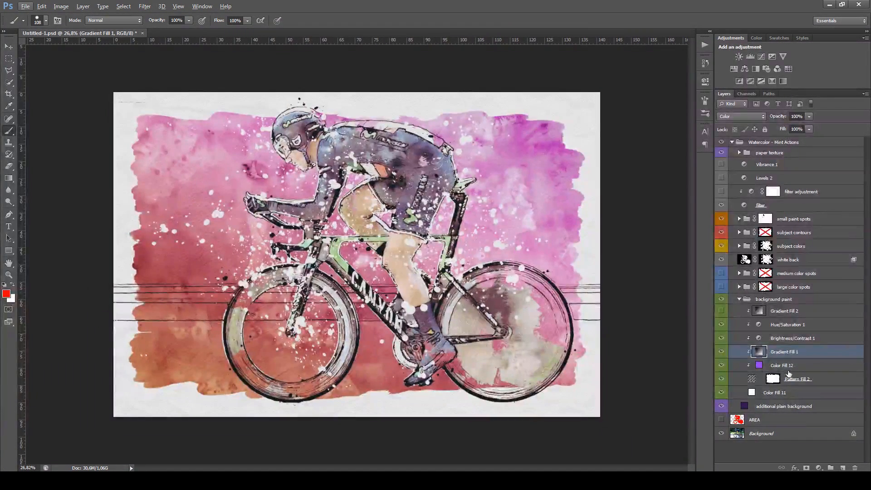
Set the background paint's Brightness/Contrast 1 brightness to 100, and collapse the group and the adjustment's properties
left_click(723, 339)
left_click(722, 338)
double_click(759, 339)
left_click_drag(644, 125, 664, 124)
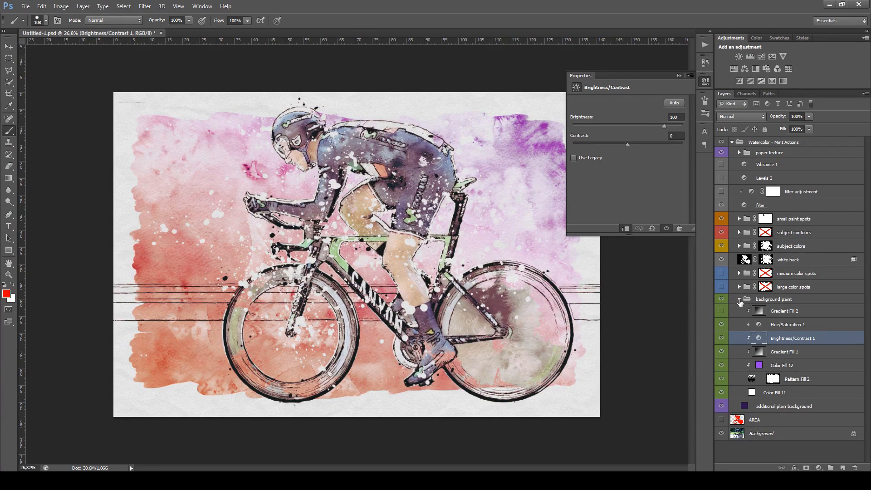
left_click(739, 299)
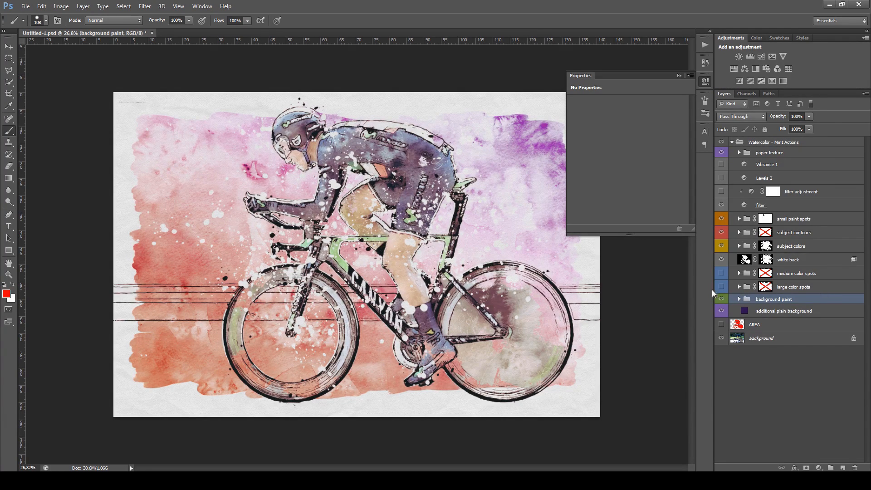
left_click(679, 76)
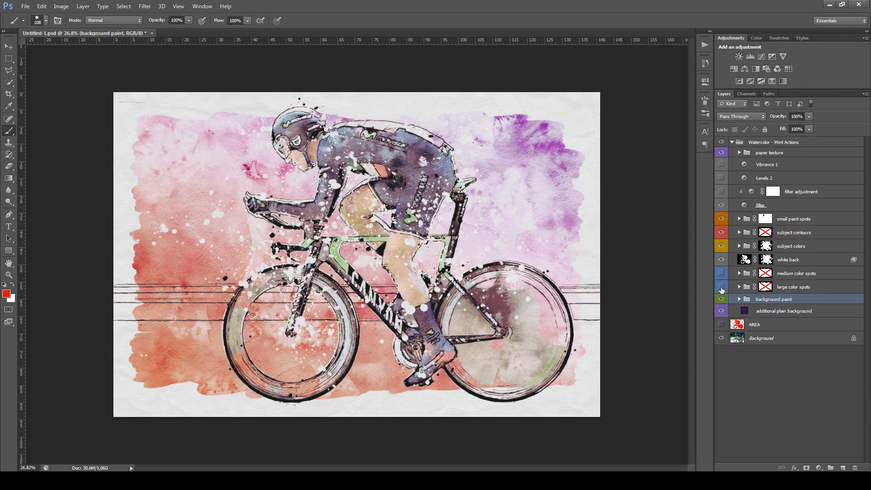
Show and expand the large color spots group, and hide its large 1, large 2 and large 3 groups
left_click(721, 287)
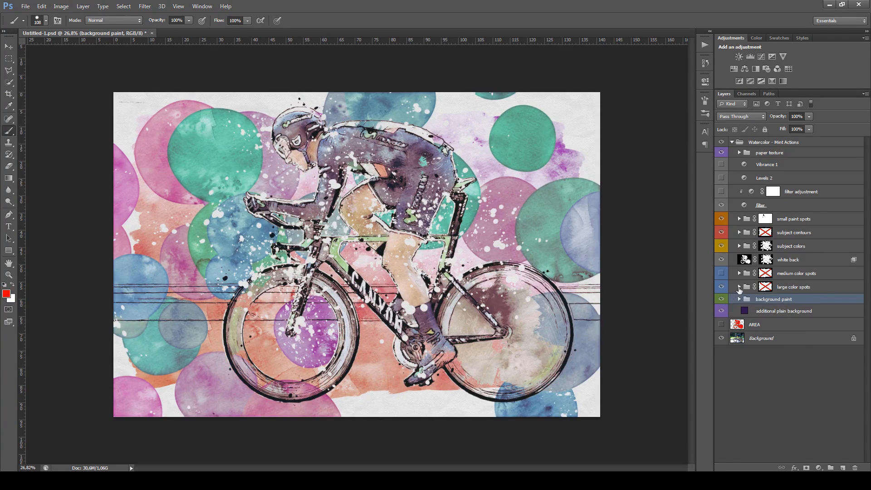
left_click(739, 287)
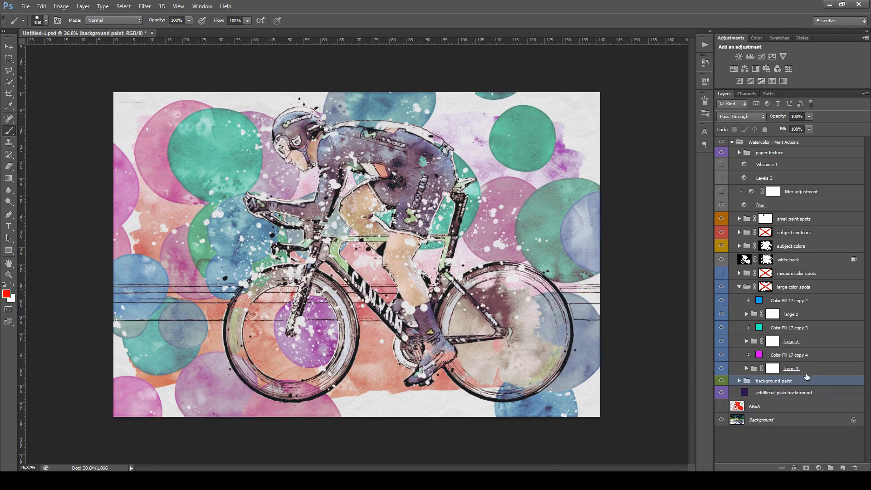
left_click(721, 343)
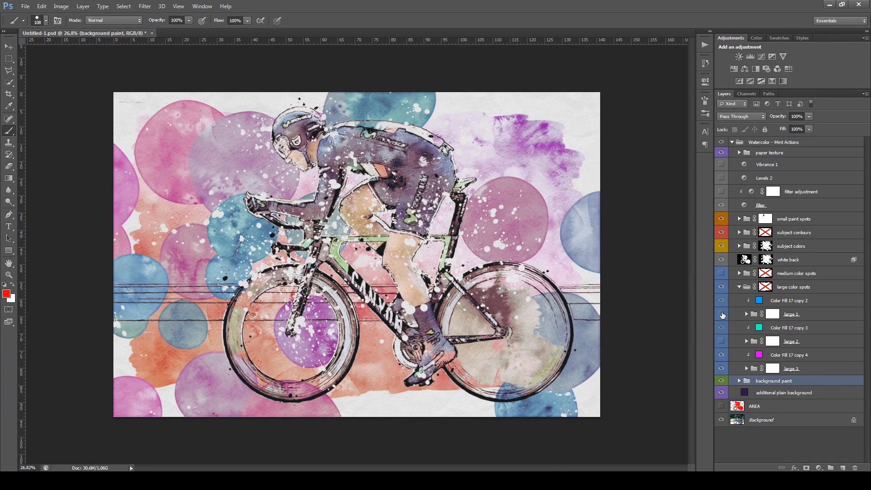
left_click(721, 314)
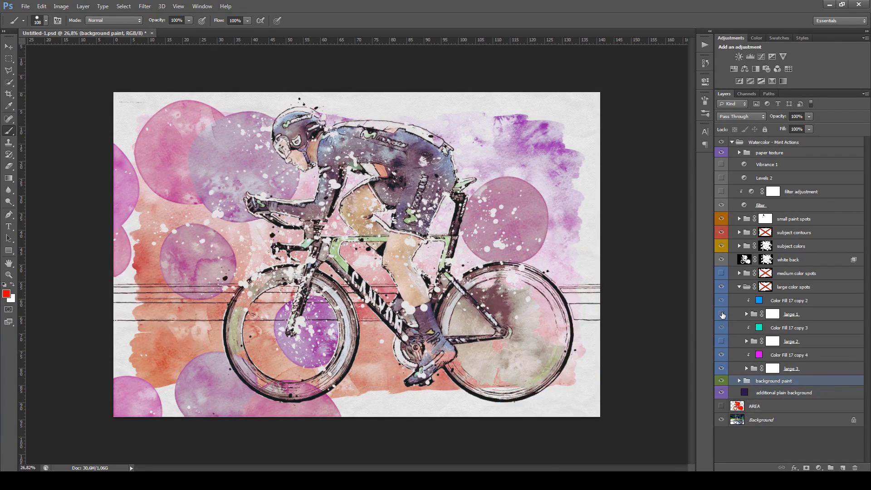
left_click(721, 369)
Preview the large 2 and large 1 spots one at a time, leaving only large 2 shown
left_click(722, 341)
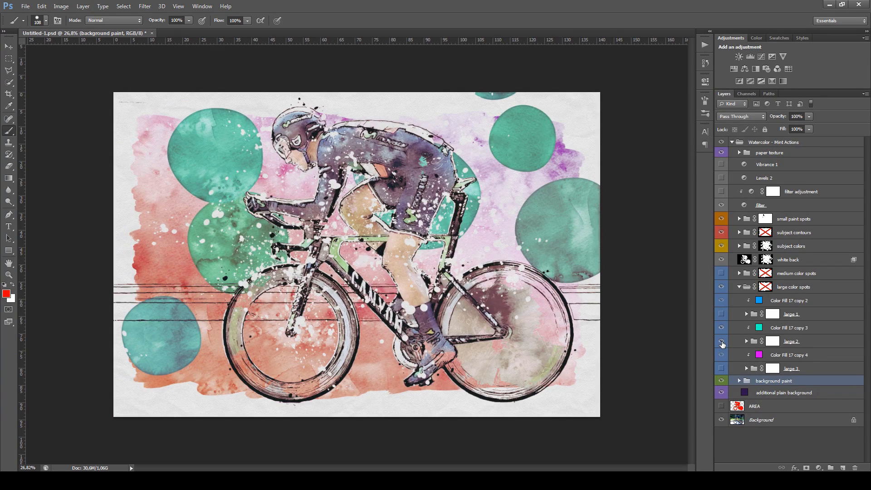
left_click(721, 341)
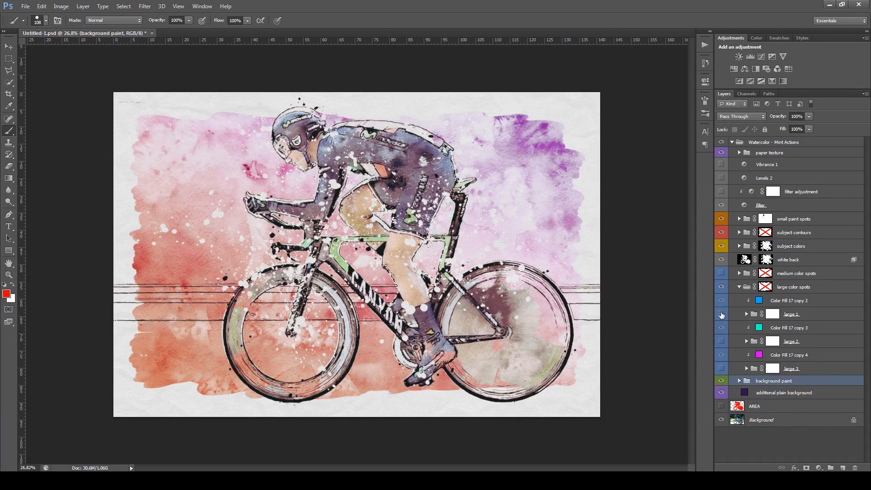
left_click(721, 314)
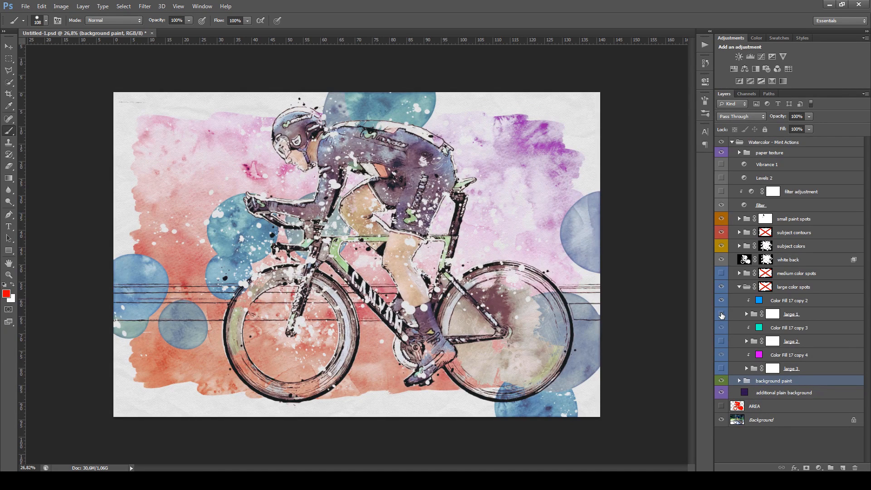
left_click(722, 314)
left_click(721, 341)
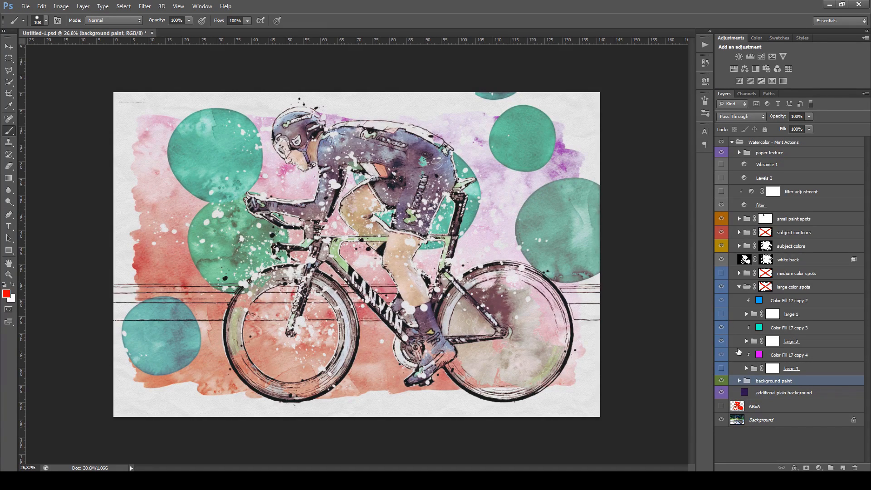
Paint black on the large 2 mask to hide the partial spot at the canvas's upper edge
left_click(772, 344)
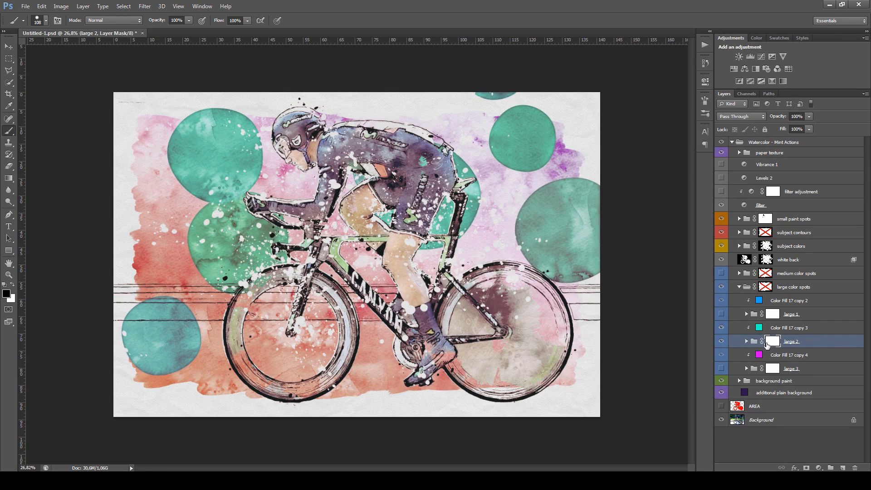
mouse_move(481, 105)
left_mouse_down()
mouse_move(480, 94)
mouse_move(513, 92)
left_mouse_up()
Set the large 2 spots' fill, Color Fill 17 copy 3, to blue 002aff
double_click(759, 327)
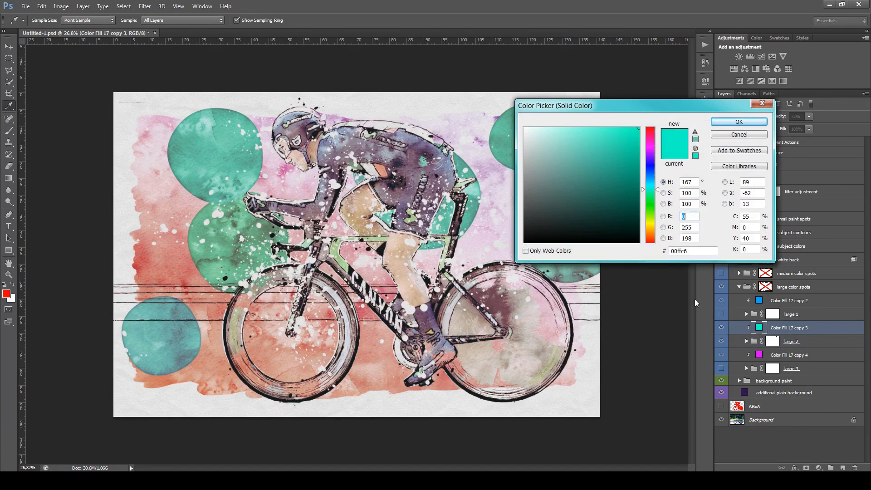
left_click_drag(652, 197, 649, 169)
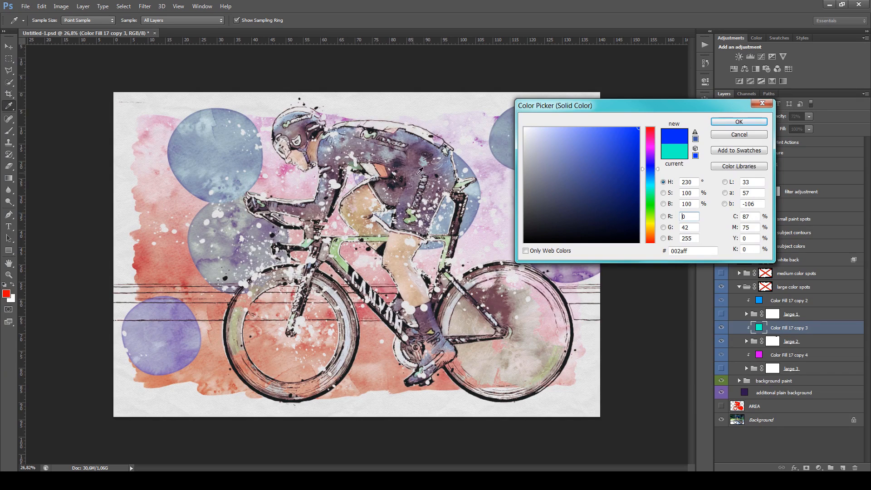
left_click(731, 122)
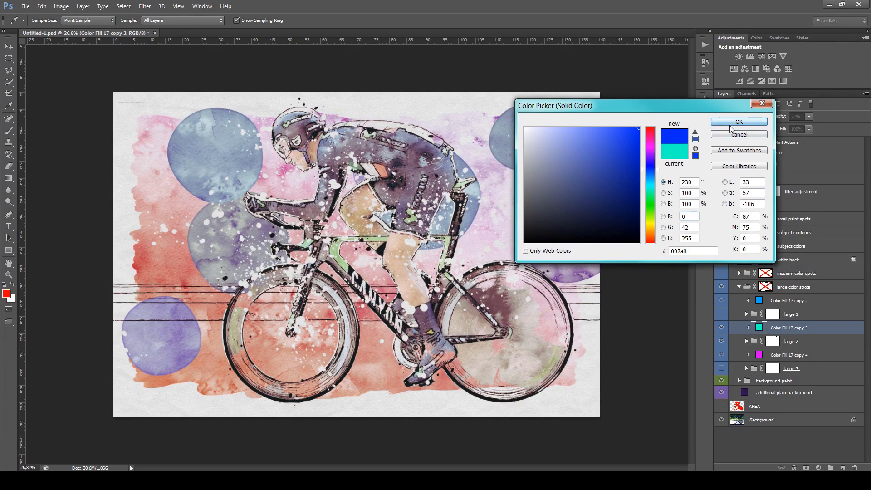
Hide the large 2 spots' fill, Color Fill 17 copy 3, and collapse the large color spots group
left_click(746, 342)
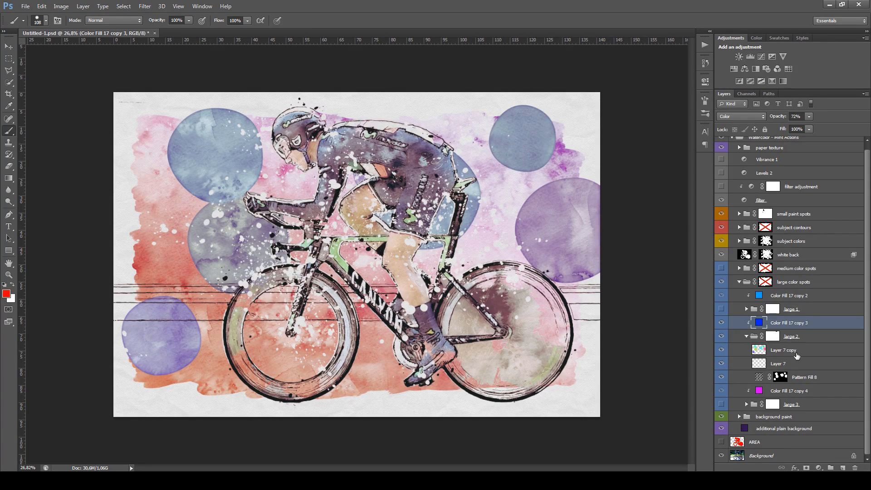
left_click(721, 324)
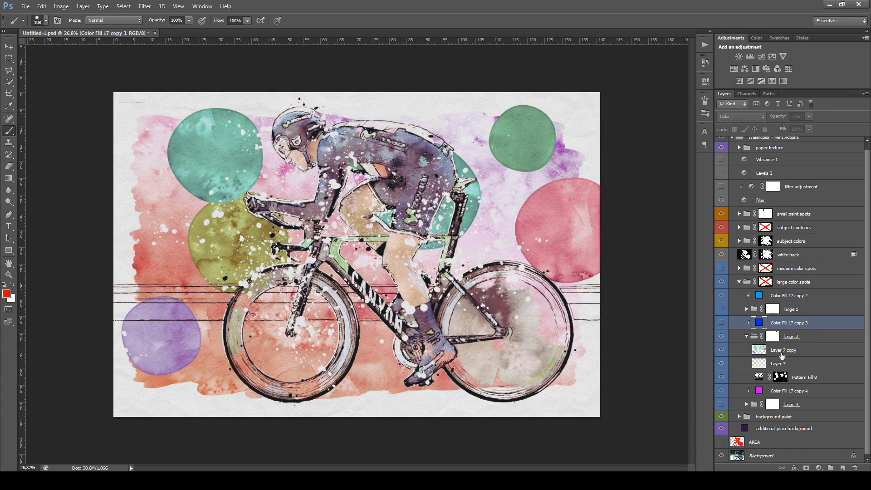
left_click(746, 336)
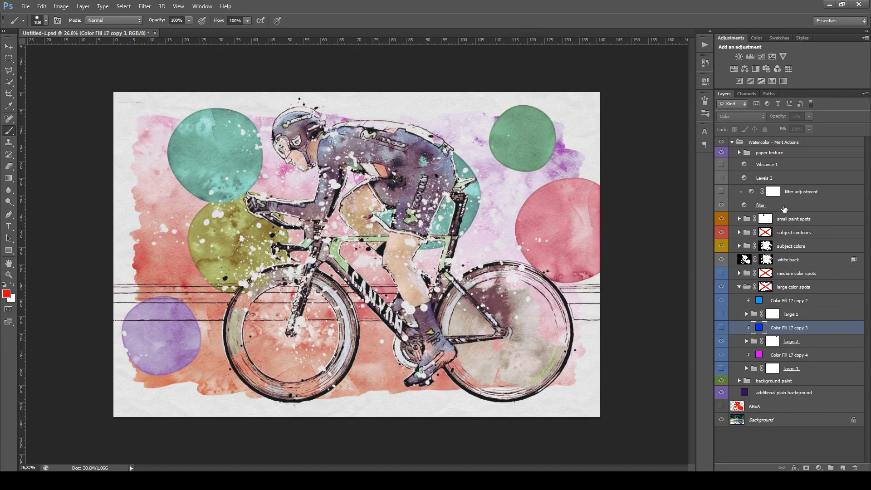
left_click(739, 286)
left_click(806, 284)
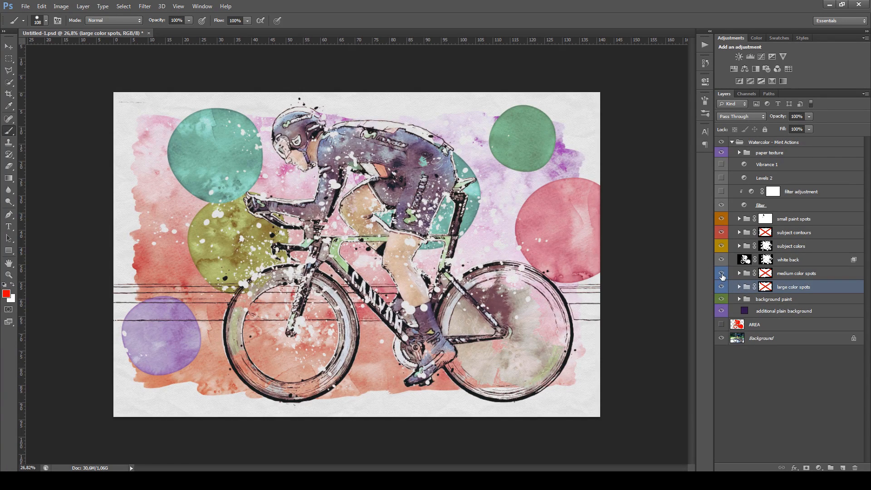
Show and expand the medium color spots group, and preview its medium 1 and Group 5 spots, leaving only medium 1 shown
left_click(722, 274)
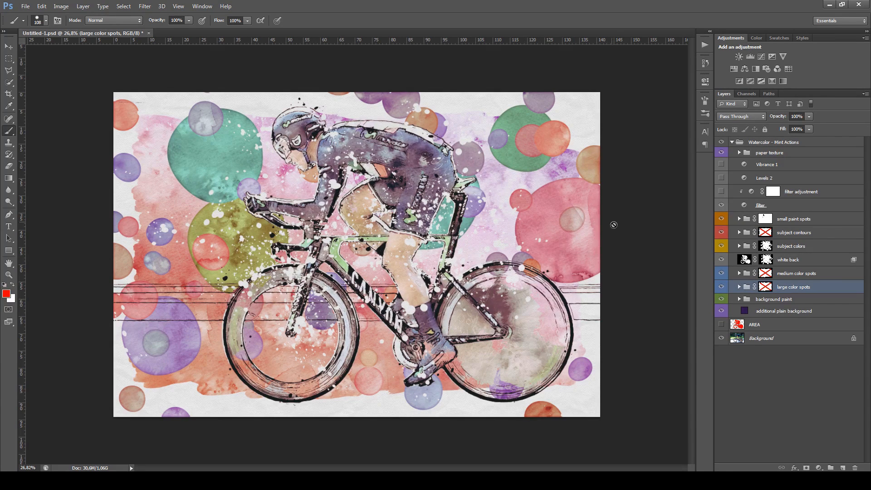
left_click(739, 273)
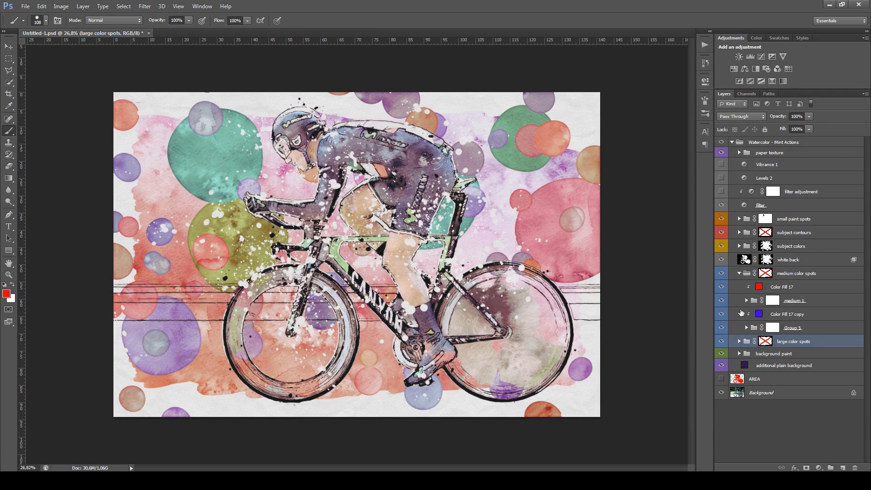
left_click(721, 301)
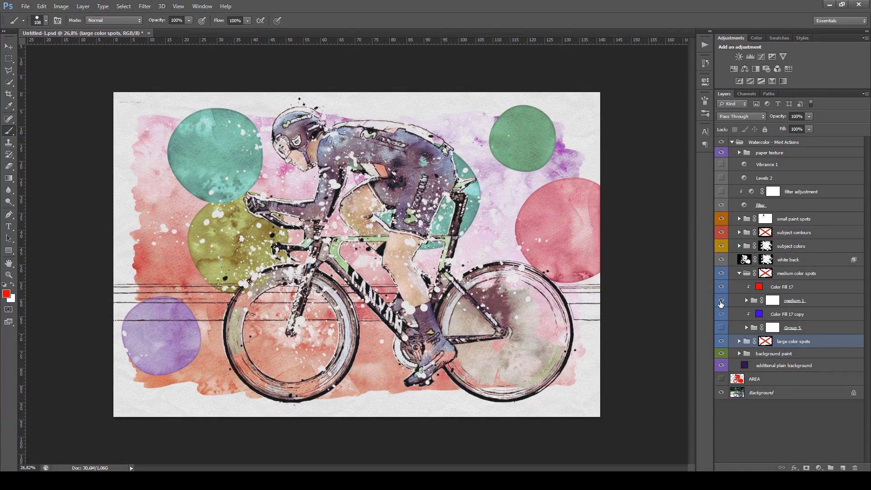
left_click(720, 301)
left_click(721, 301)
left_click(722, 328)
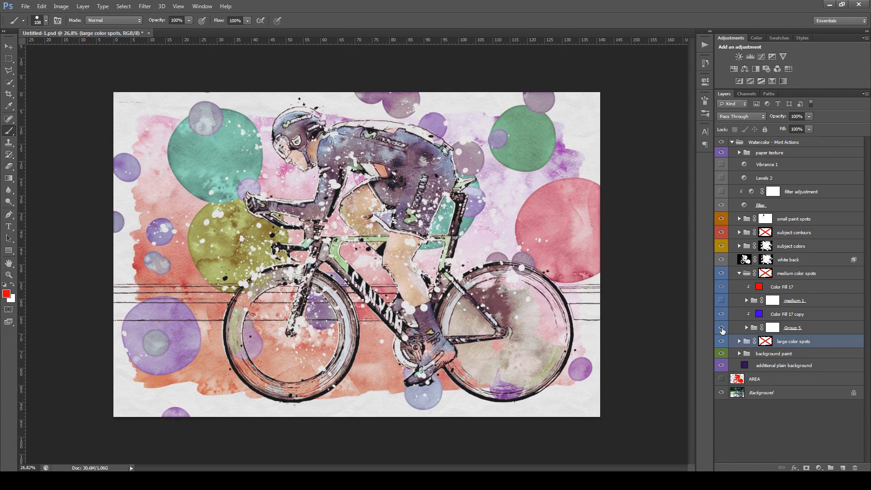
left_click(722, 315)
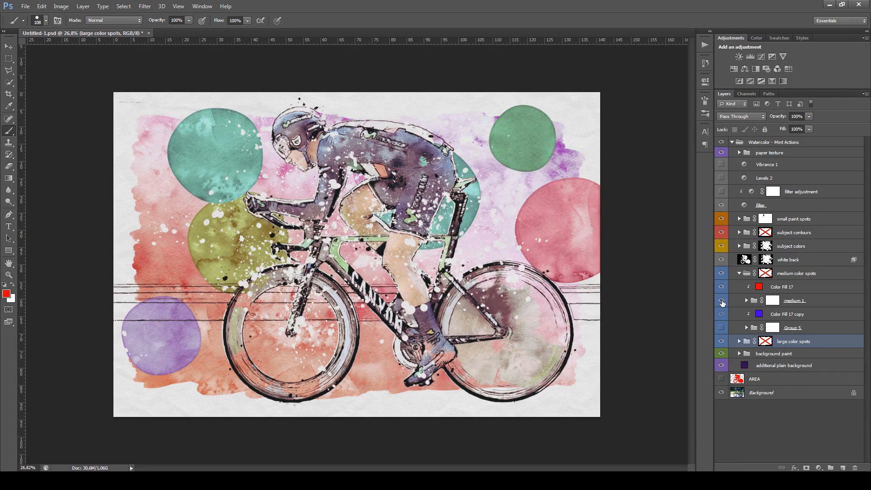
left_click(722, 301)
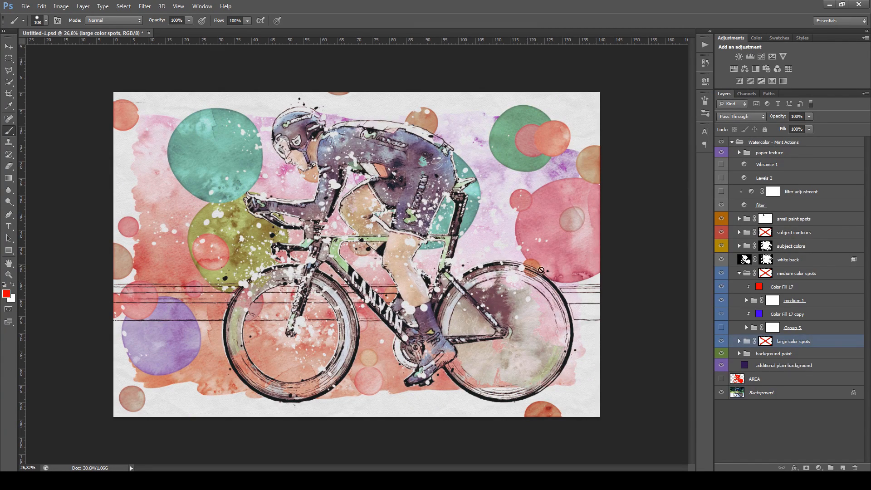
Set the medium 1 spots' fill, Color Fill 17, to a bright magenta pink
double_click(759, 286)
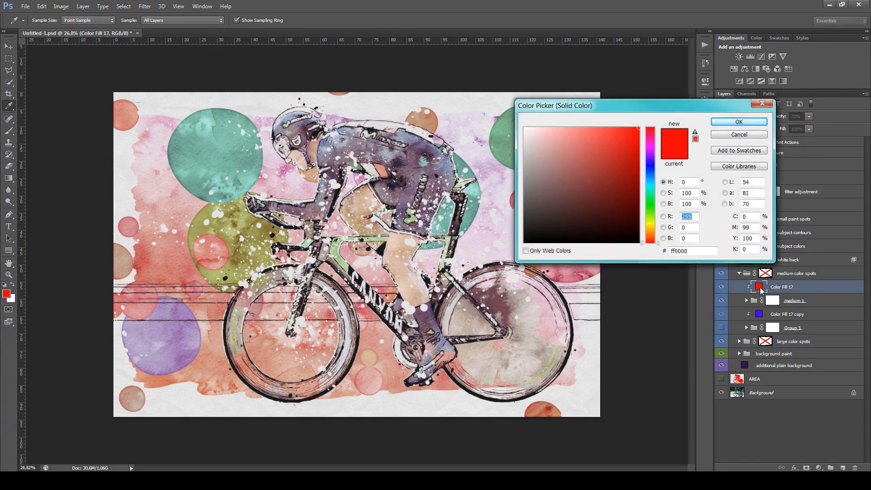
left_click(601, 141)
mouse_move(653, 168)
left_mouse_down()
mouse_move(652, 236)
mouse_move(650, 129)
mouse_move(651, 141)
mouse_move(621, 133)
left_mouse_up()
left_click(651, 140)
left_click(650, 141)
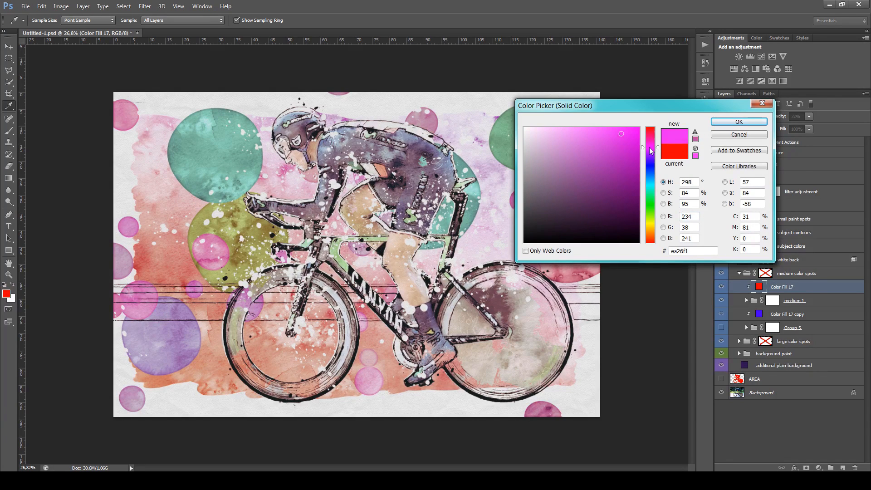
mouse_move(650, 141)
left_mouse_down()
mouse_move(650, 155)
mouse_move(650, 146)
left_mouse_up()
left_click(739, 122)
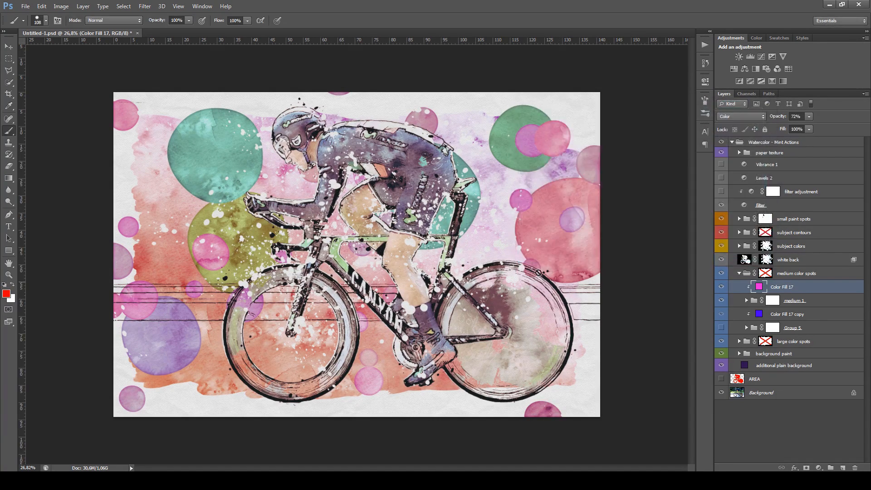
Collapse the medium color spots group and enable the layer masks of the medium and large color spots groups
left_click(739, 274)
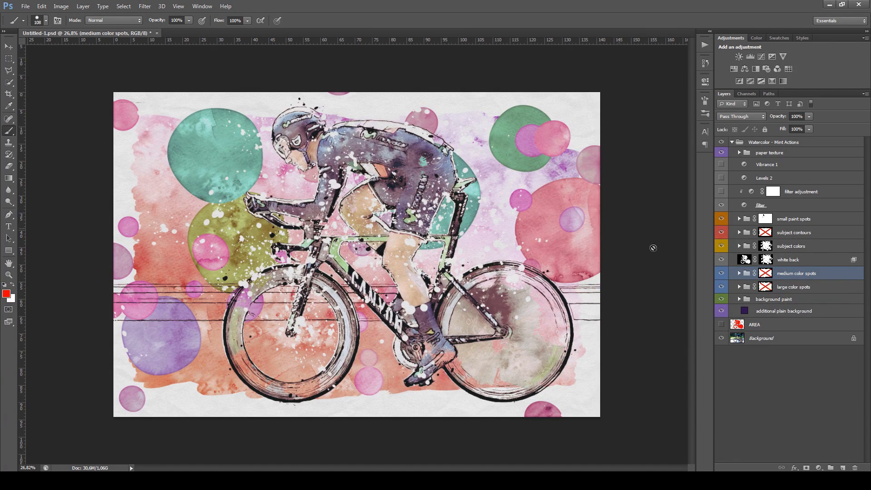
left_click(767, 275, "shift")
left_click(765, 286, "shift")
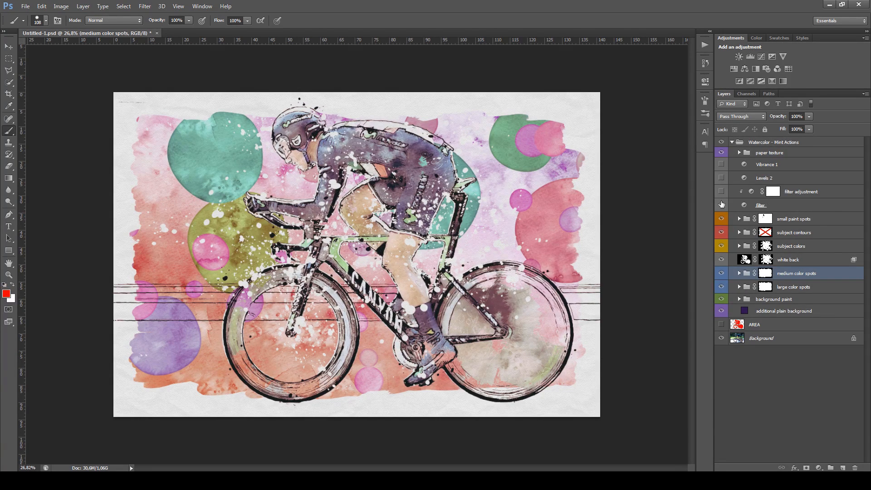
Compare the artwork with and without the filter layer and view the gradient presets for its gradient map
left_click(792, 209)
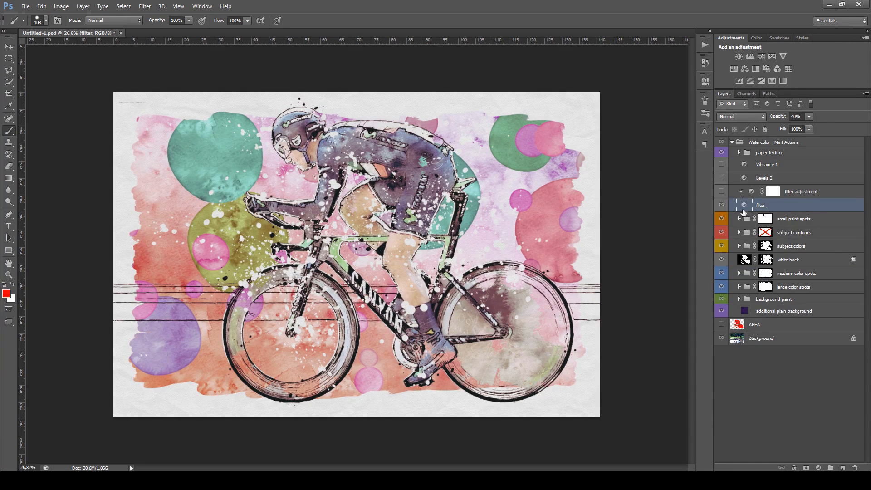
left_click(721, 207)
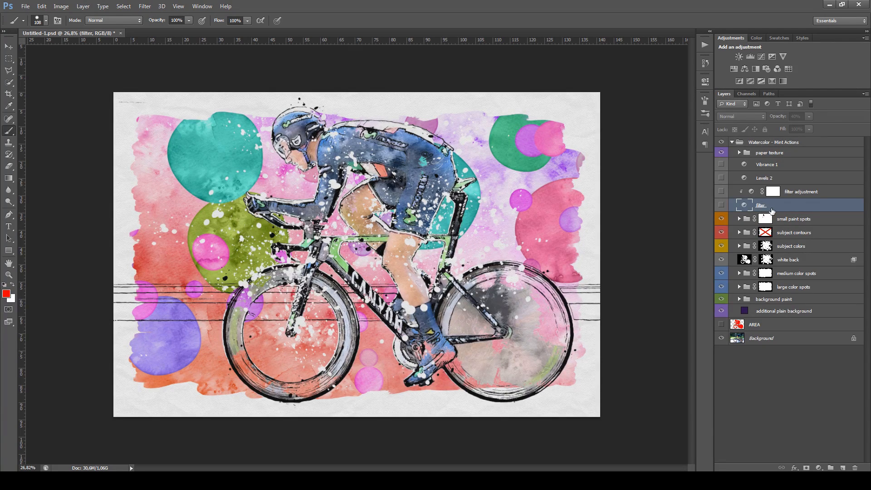
left_click(721, 205)
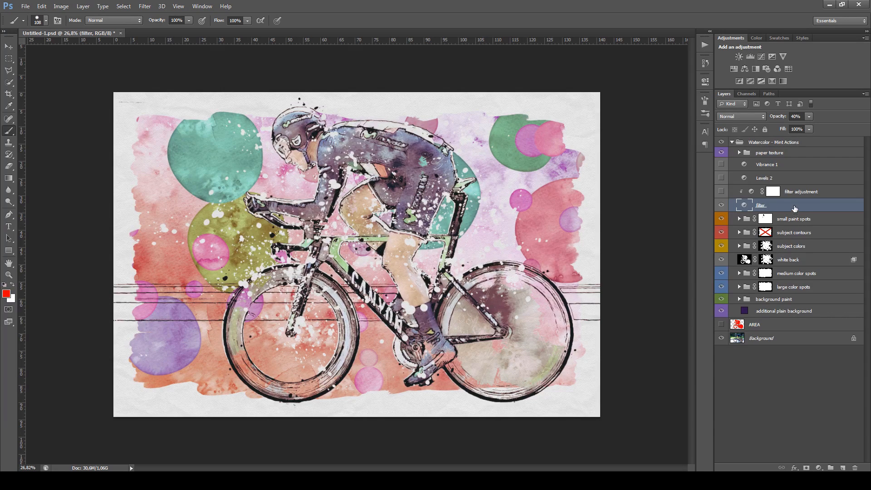
double_click(747, 207)
left_click(615, 110)
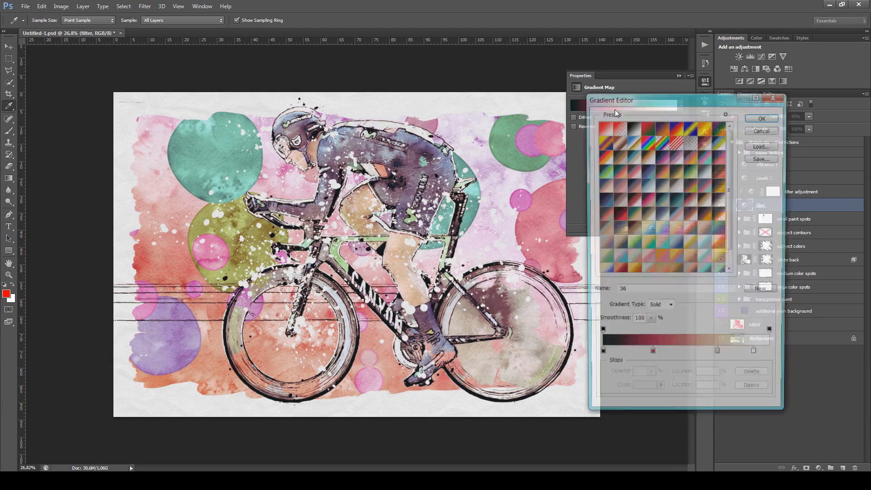
left_click(764, 129)
left_click(679, 75)
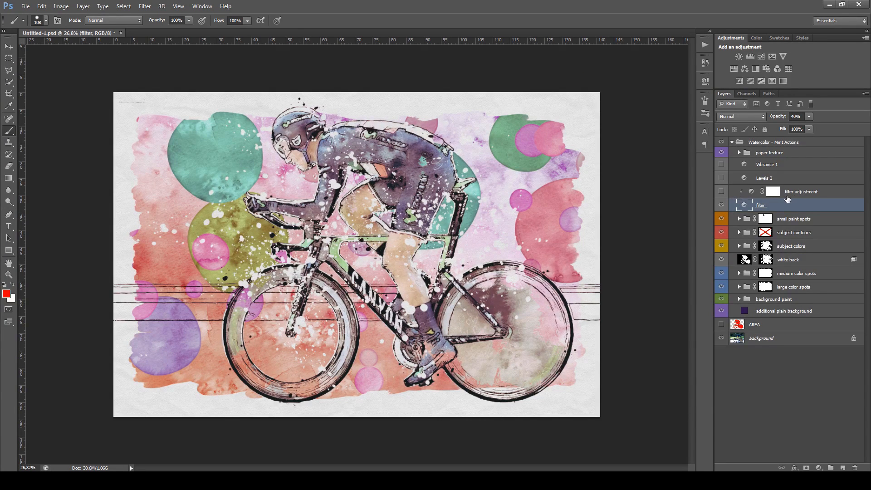
Show the filter adjustment layer and raise its Hue/Saturation hue value
left_click(824, 195)
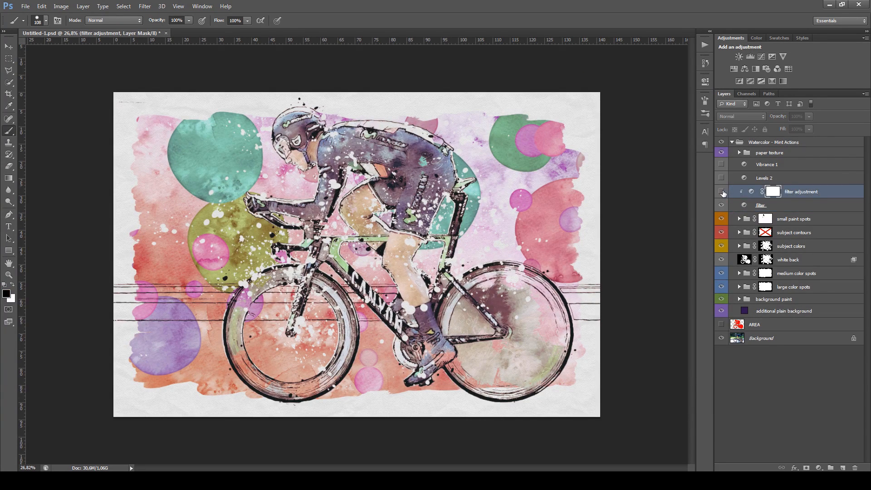
left_click(721, 191)
double_click(751, 195)
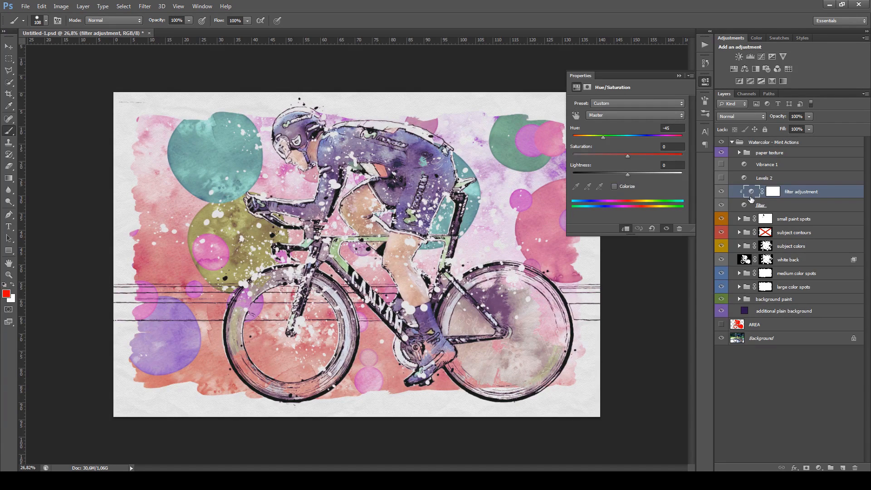
mouse_move(606, 137)
left_mouse_down()
mouse_move(679, 137)
mouse_move(584, 142)
mouse_move(619, 140)
left_mouse_up()
left_click(680, 76)
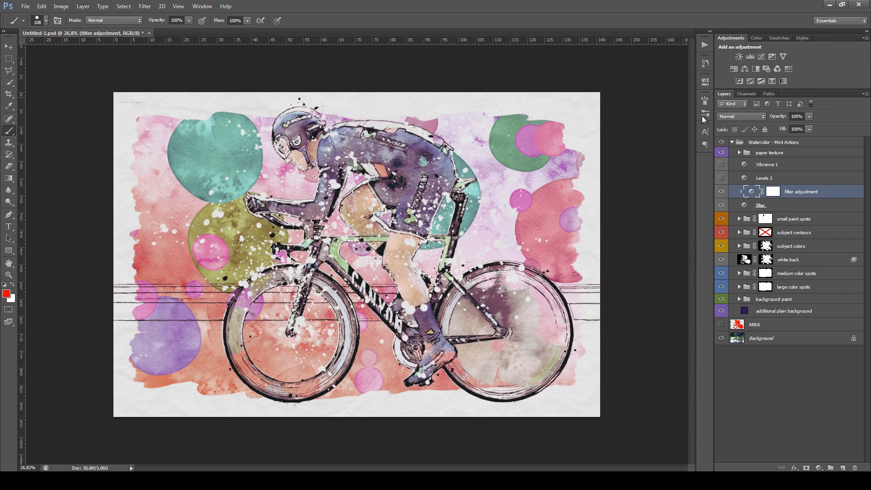
Compare the artwork with and without the Levels 2 adjustment layer, leaving it hidden
left_click(788, 182)
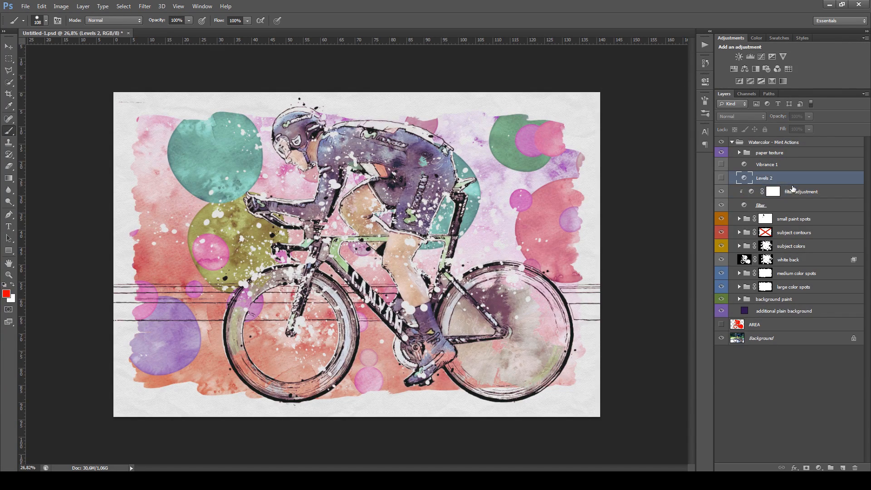
left_click(722, 178)
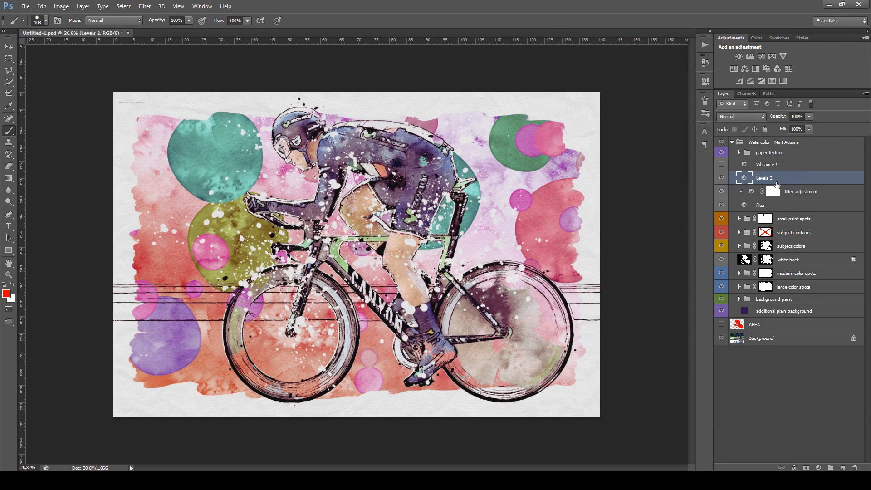
left_click(721, 178)
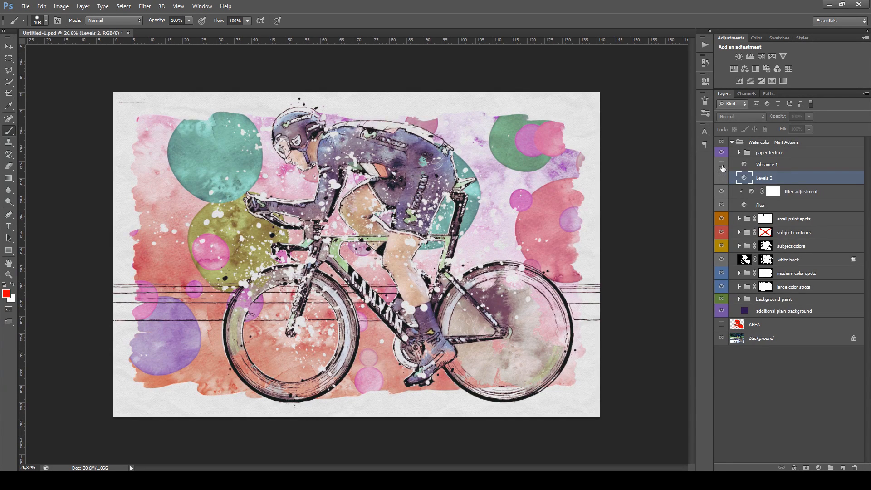
Show the Vibrance 1 adjustment layer and adjust its vibrance and saturation
left_click(722, 165)
left_click(799, 169)
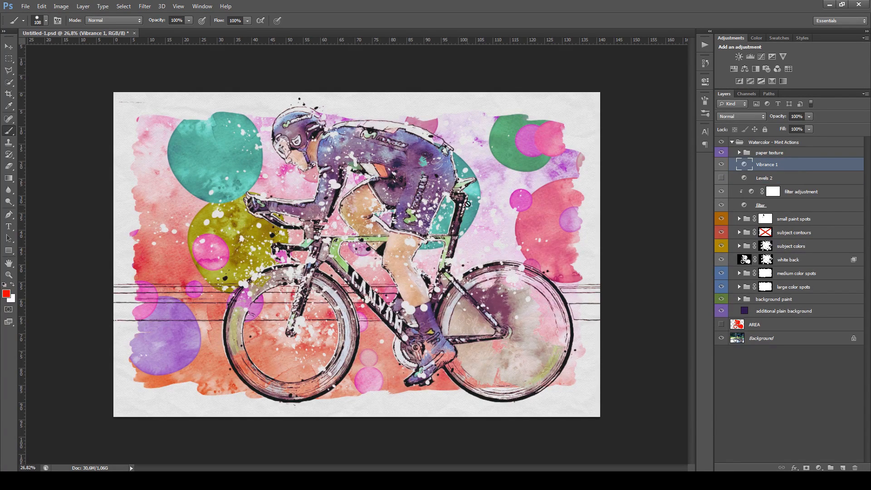
double_click(743, 166)
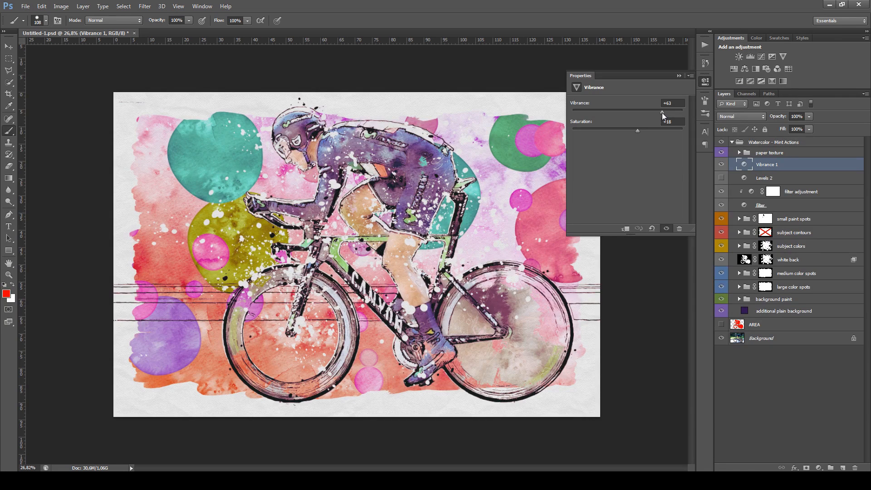
left_click_drag(665, 114, 630, 132)
left_click(679, 76)
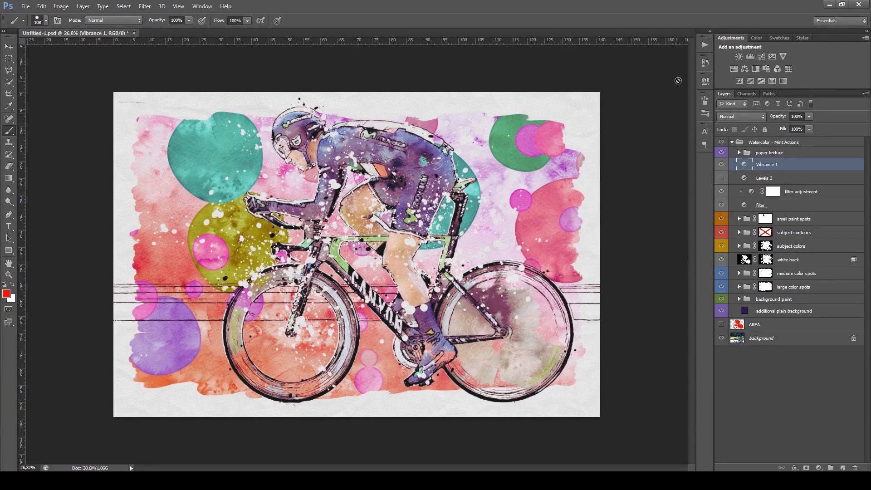
Set the small paint spots' fill, Color Fill 14 copy, to light cyan 8ae8ee and collapse the group
scroll(482, 252, "down", 1)
scroll(482, 253, "up", 1)
left_click(739, 219)
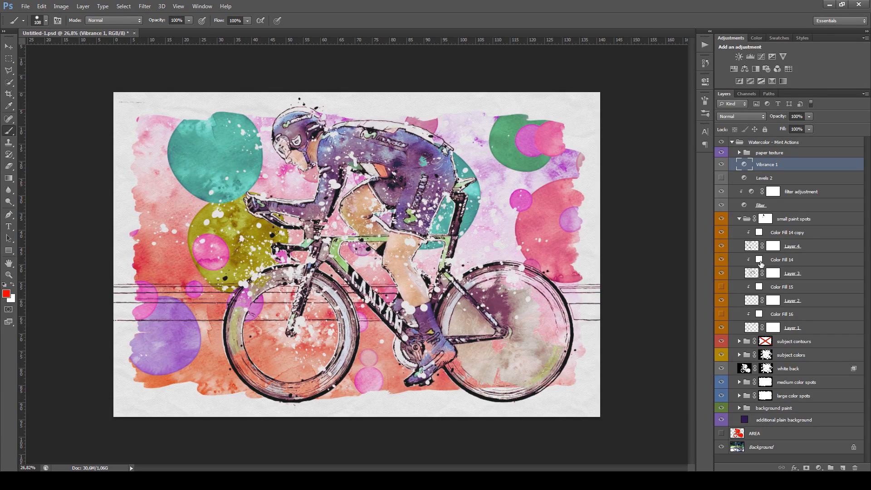
double_click(759, 233)
mouse_move(609, 144)
left_mouse_down()
mouse_move(566, 140)
mouse_move(572, 135)
left_mouse_up()
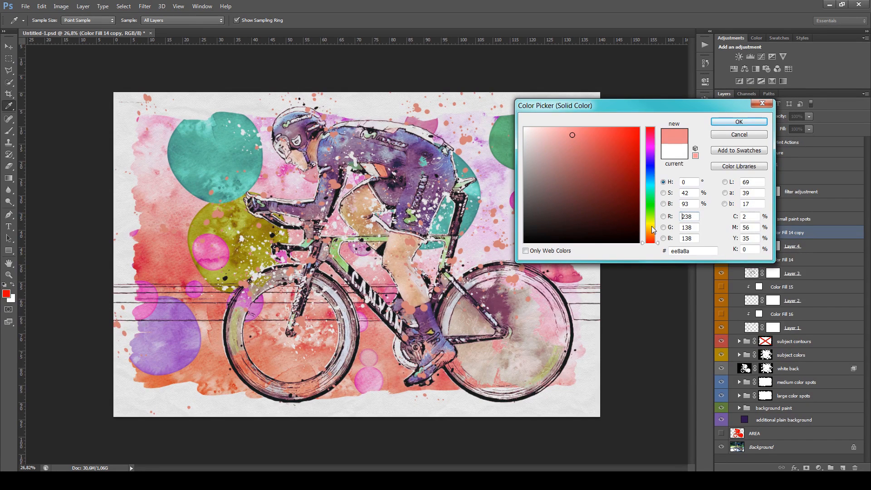
left_click_drag(654, 241, 653, 193)
left_click(648, 223)
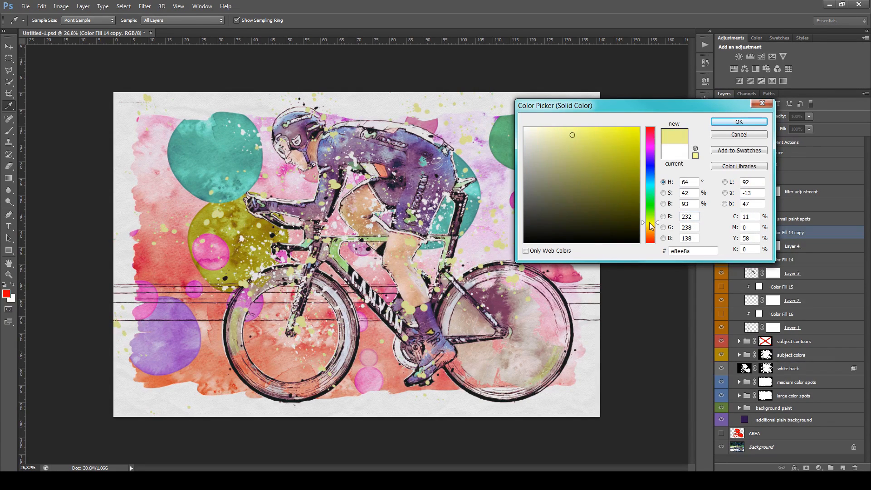
left_click(649, 184)
left_click(736, 122)
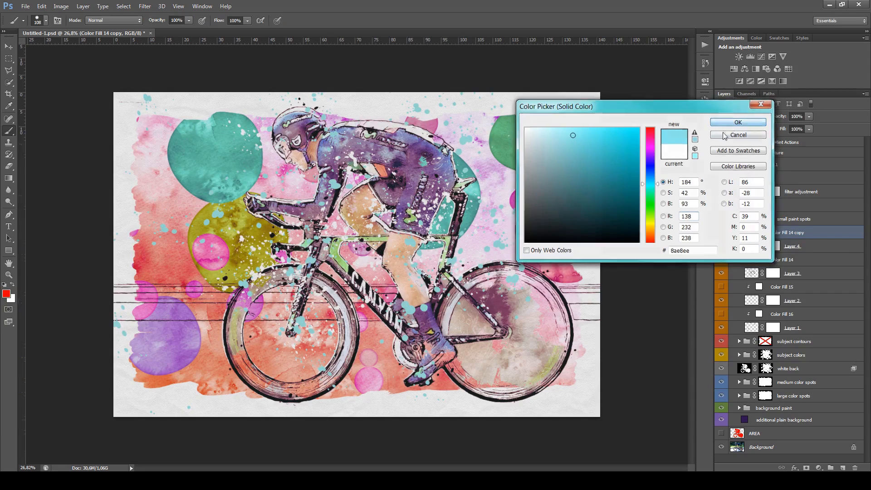
key("b")
scroll(386, 248, "down", 2)
scroll(385, 247, "up", 2)
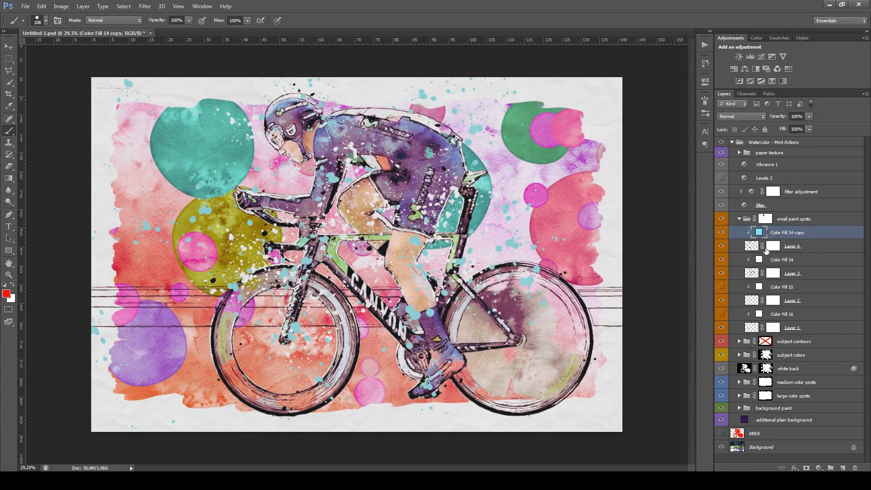
left_click(739, 219)
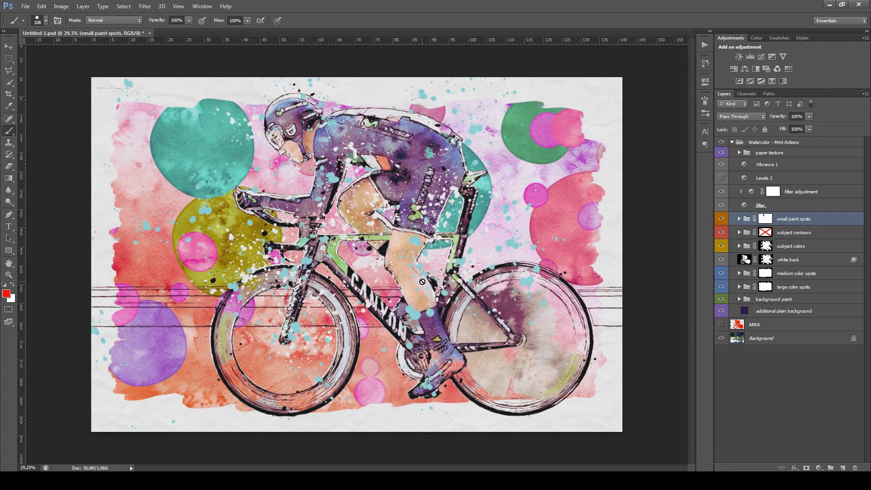
key("alt")
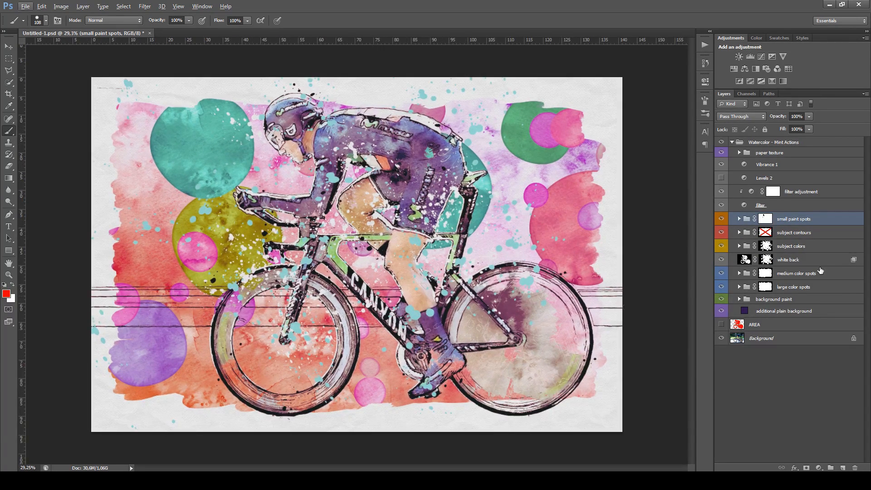